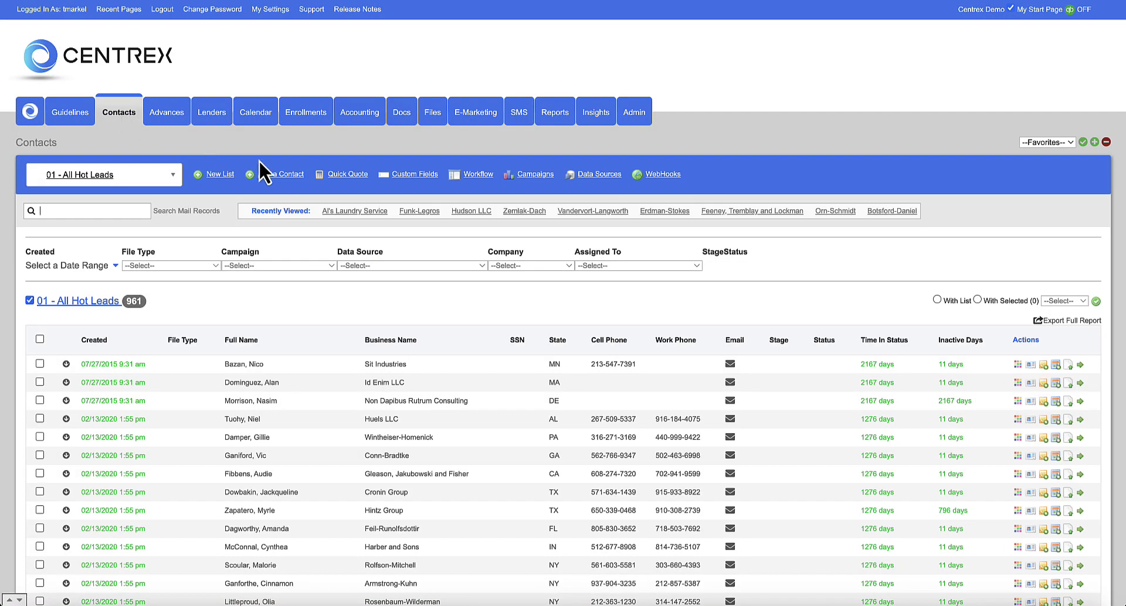
pyautogui.click(283, 174)
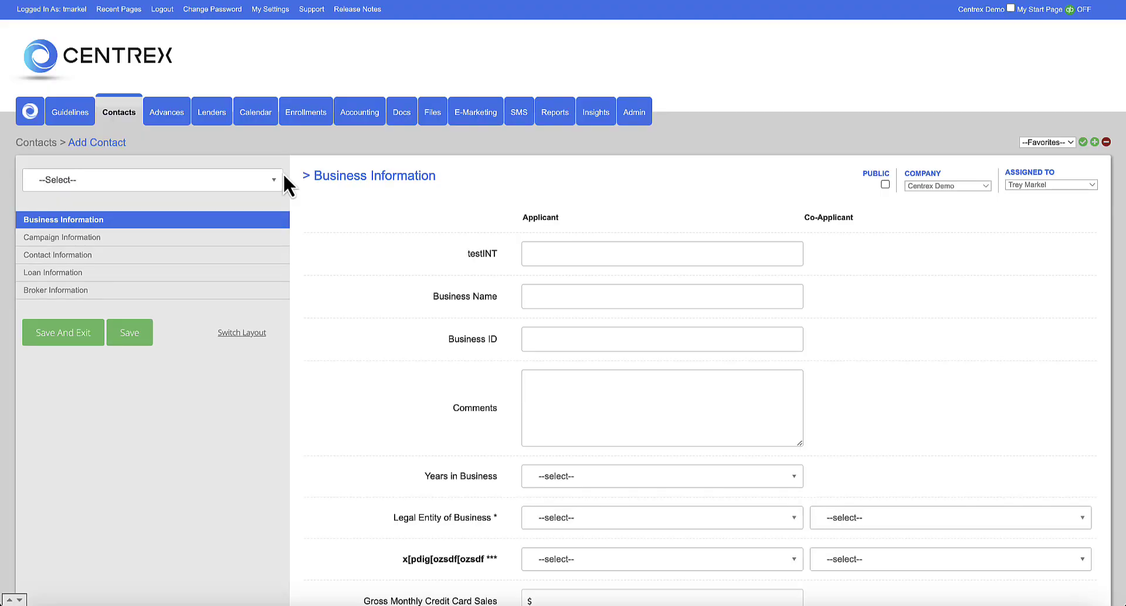
pyautogui.scroll(-2, 290, 194)
pyautogui.click(231, 132)
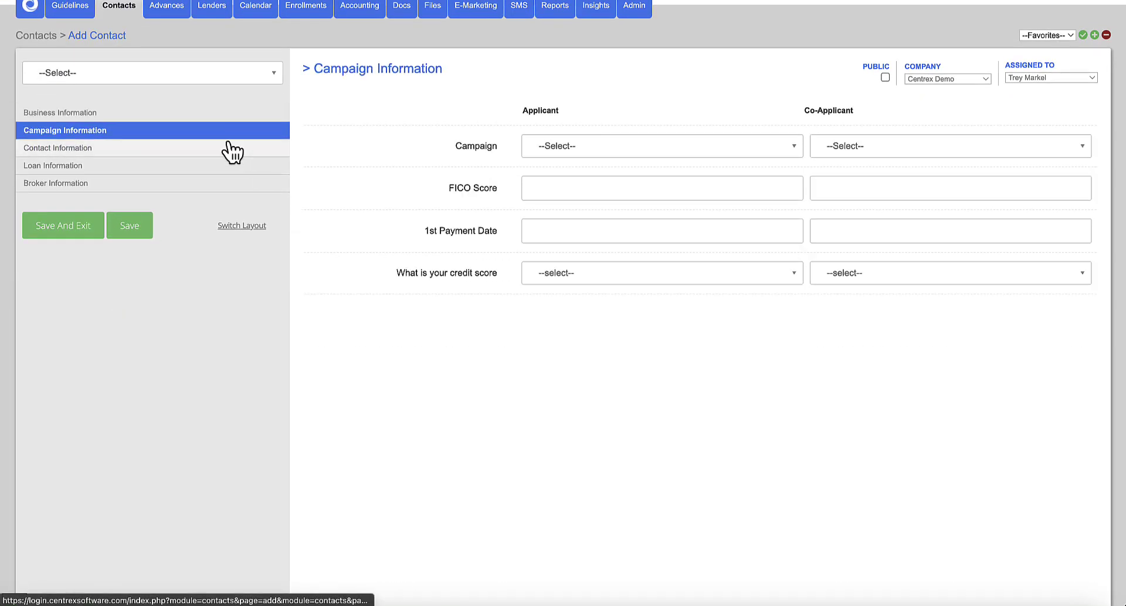
pyautogui.click(229, 149)
pyautogui.click(228, 166)
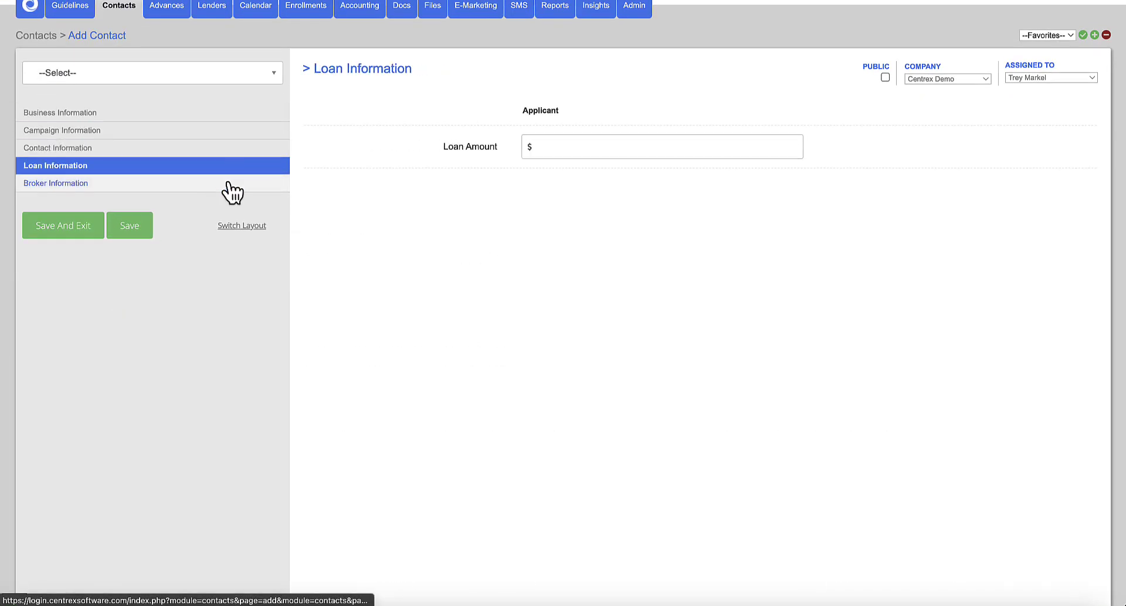
pyautogui.click(229, 183)
pyautogui.scroll(2, 267, 189)
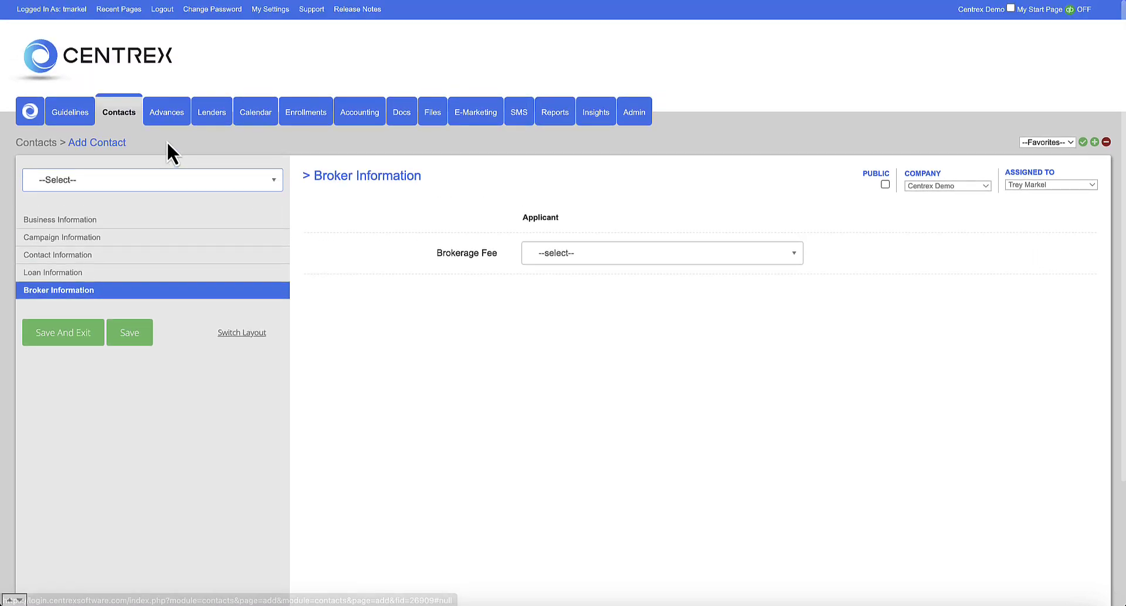
pyautogui.click(125, 117)
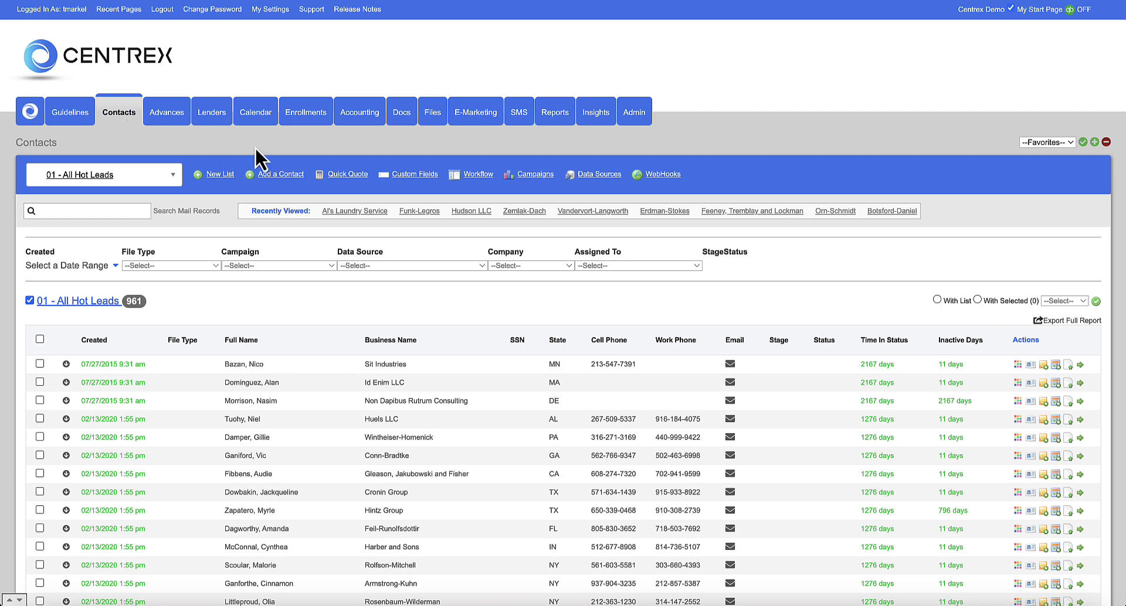
pyautogui.click(279, 174)
pyautogui.scroll(-1, 292, 219)
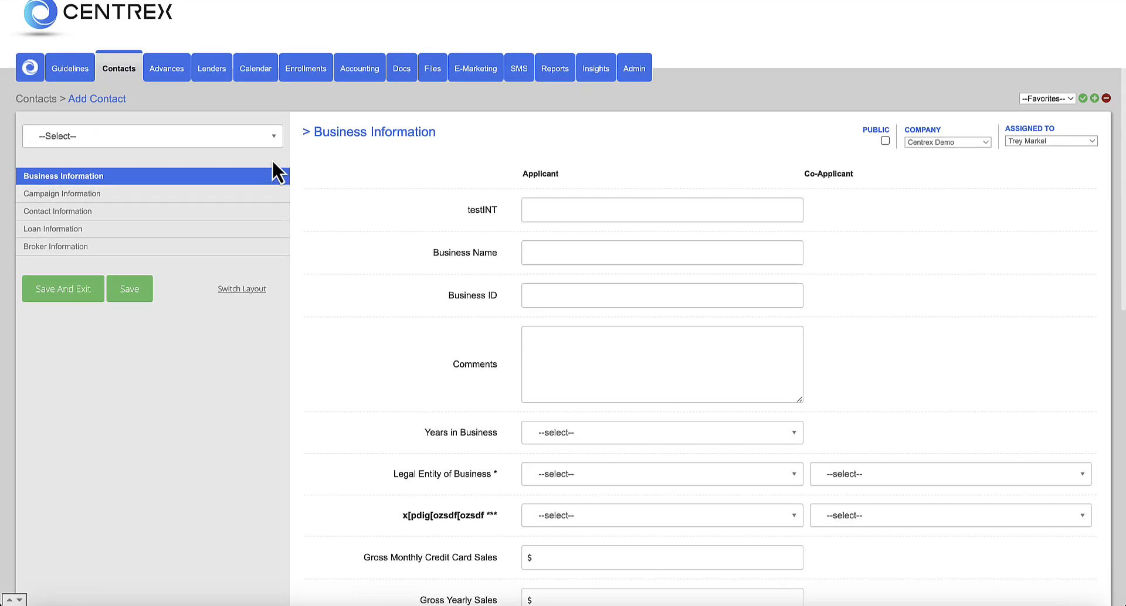
pyautogui.click(249, 139)
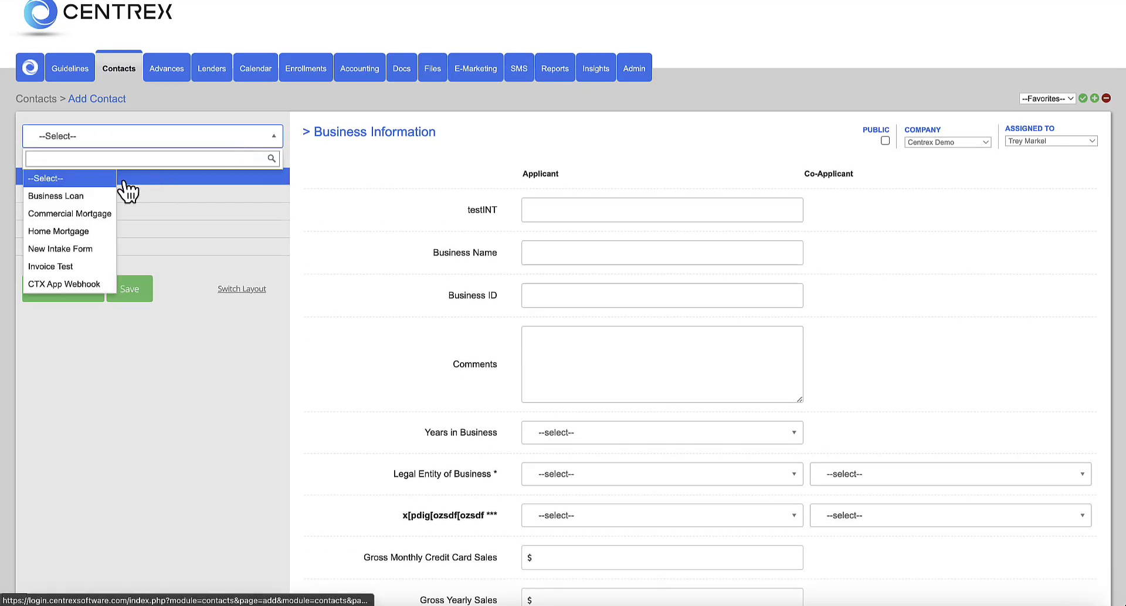
pyautogui.click(98, 214)
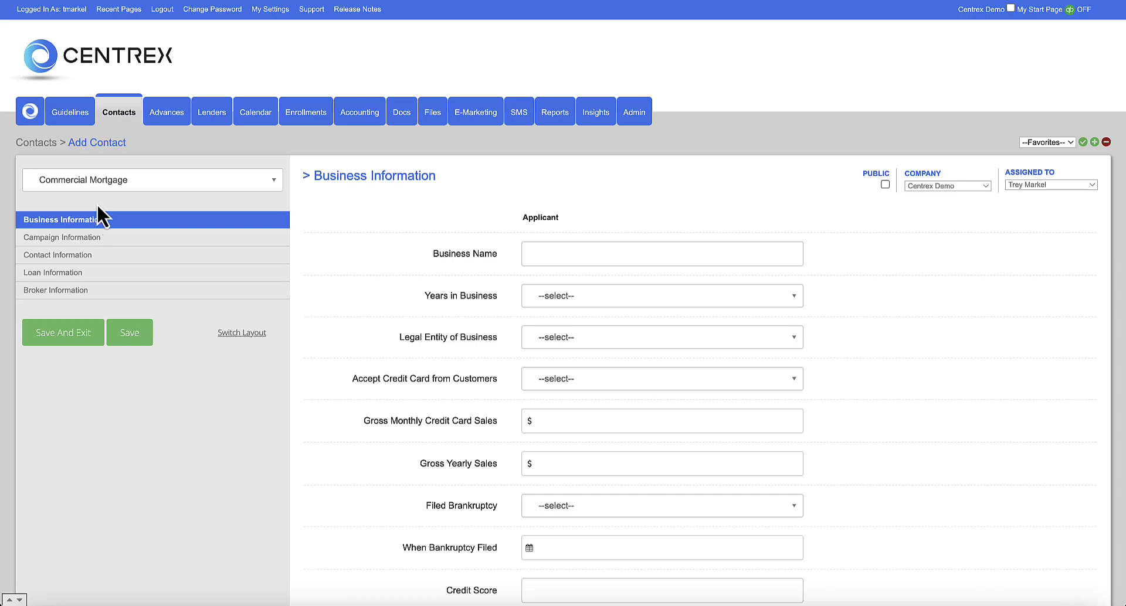
pyautogui.click(122, 114)
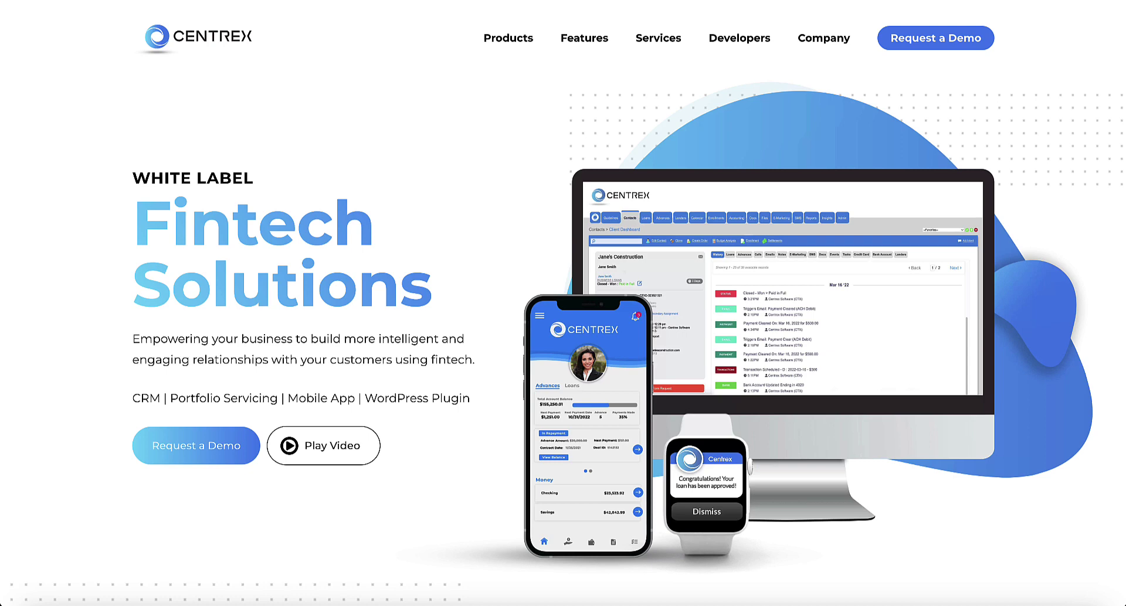
# - Go to the Website Form Builder product page and scroll to its Simple CRM Integration section
pyautogui.moveTo(485, 77)
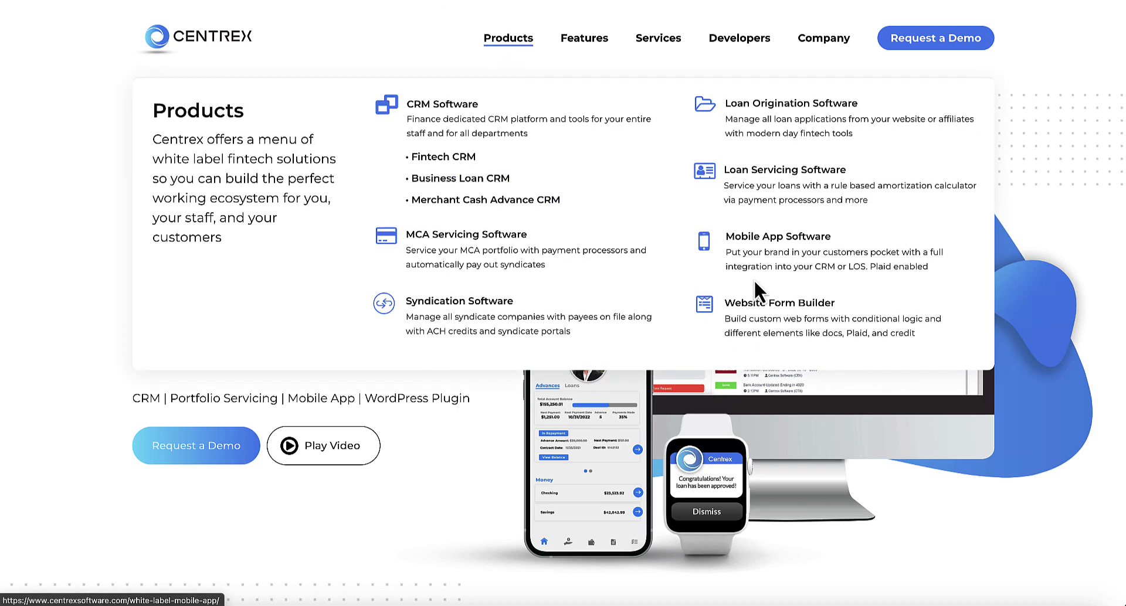
pyautogui.click(781, 302)
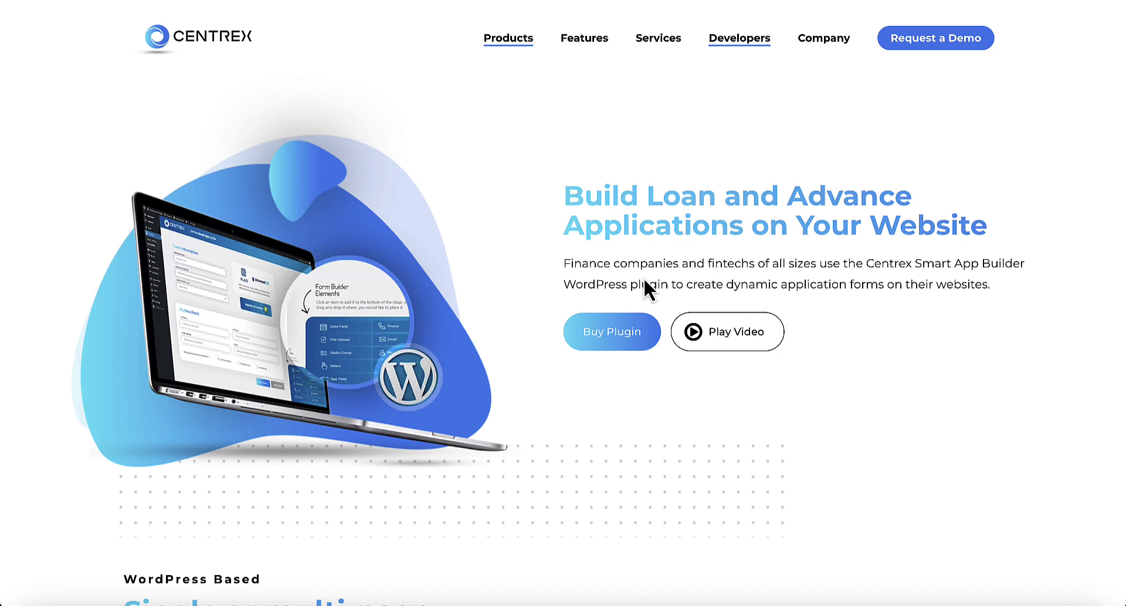
pyautogui.scroll(-8, 643, 281)
pyautogui.scroll(-7, 644, 281)
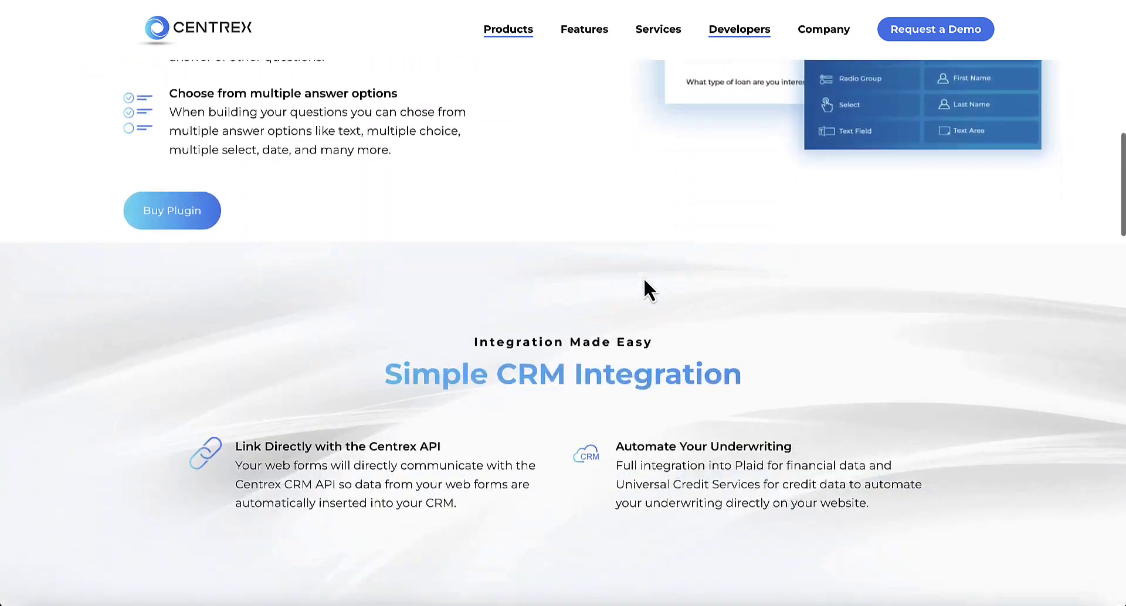
pyautogui.scroll(7, 643, 277)
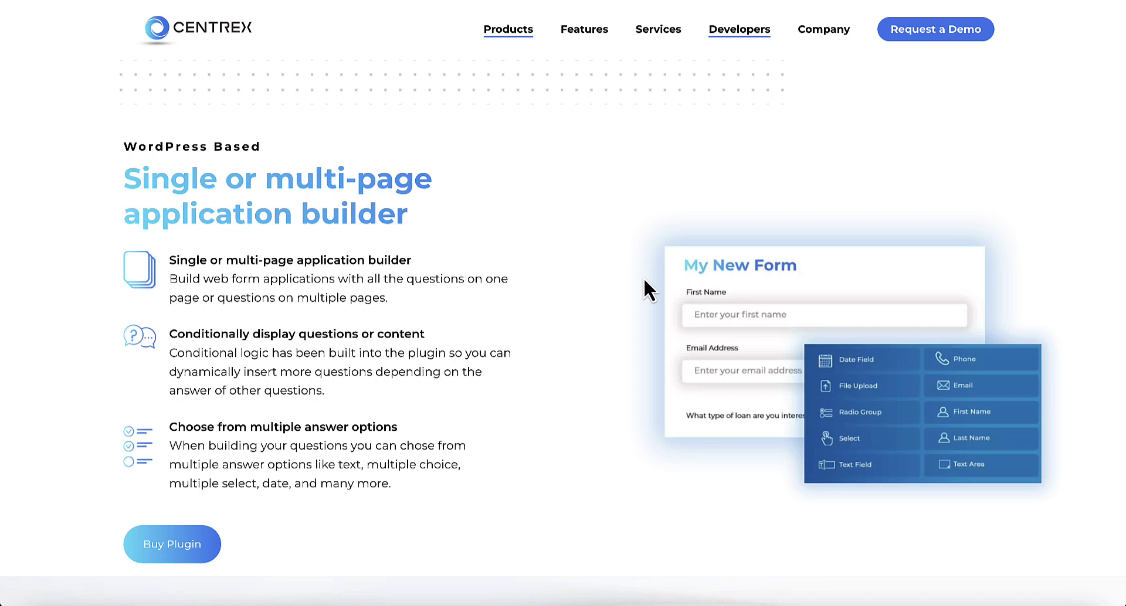
pyautogui.scroll(-7, 644, 281)
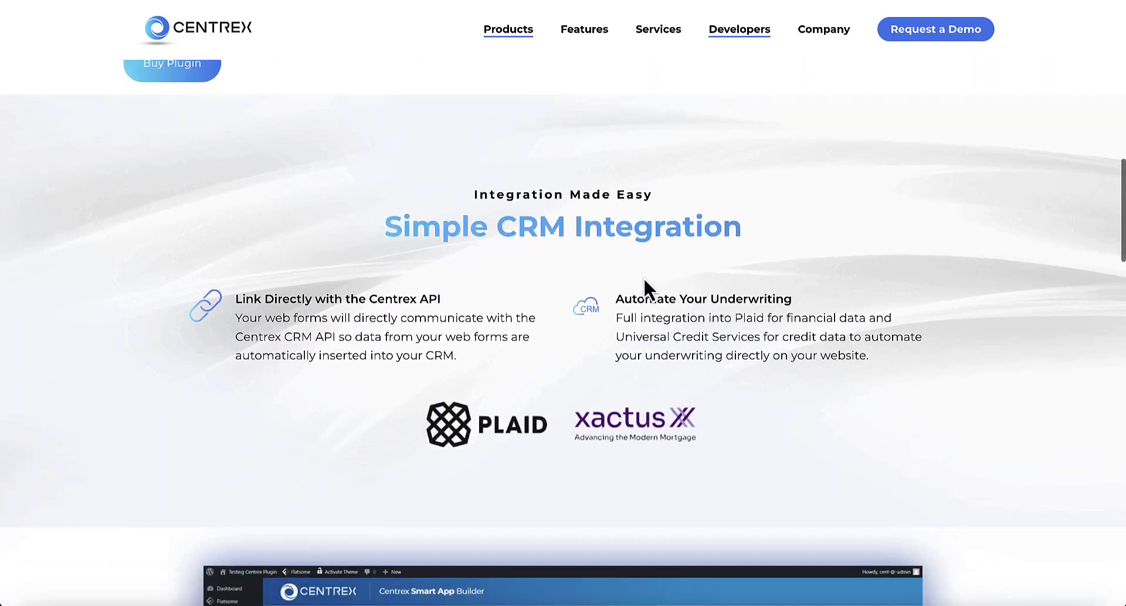
pyautogui.scroll(-5, 519, 378)
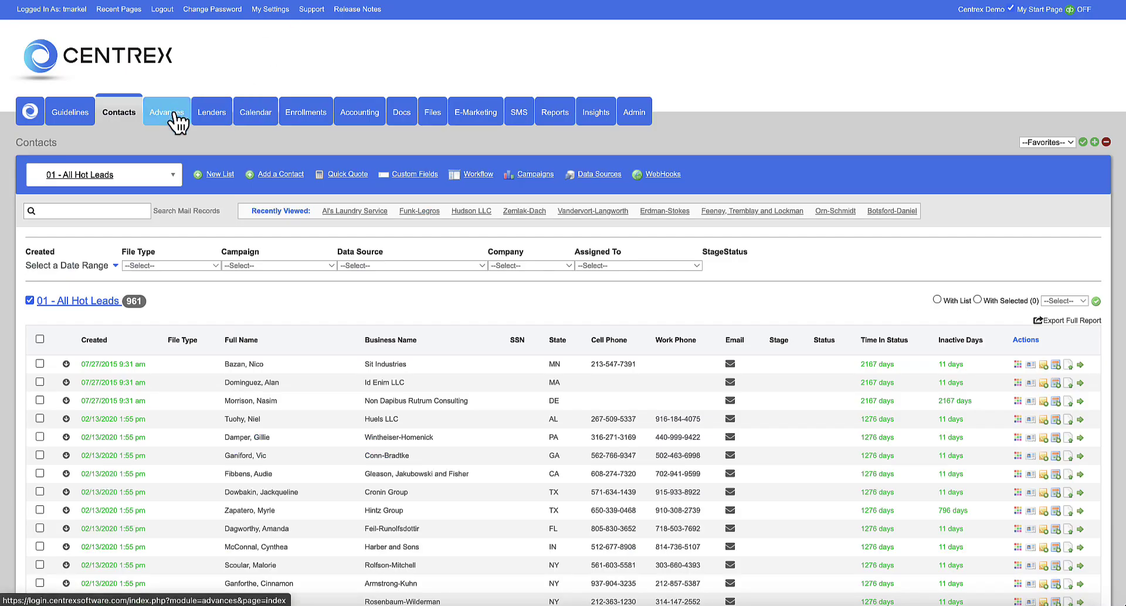
# - Load the 48962 - ABC LEad Company data source for editing and view its POST URL
pyautogui.click(598, 175)
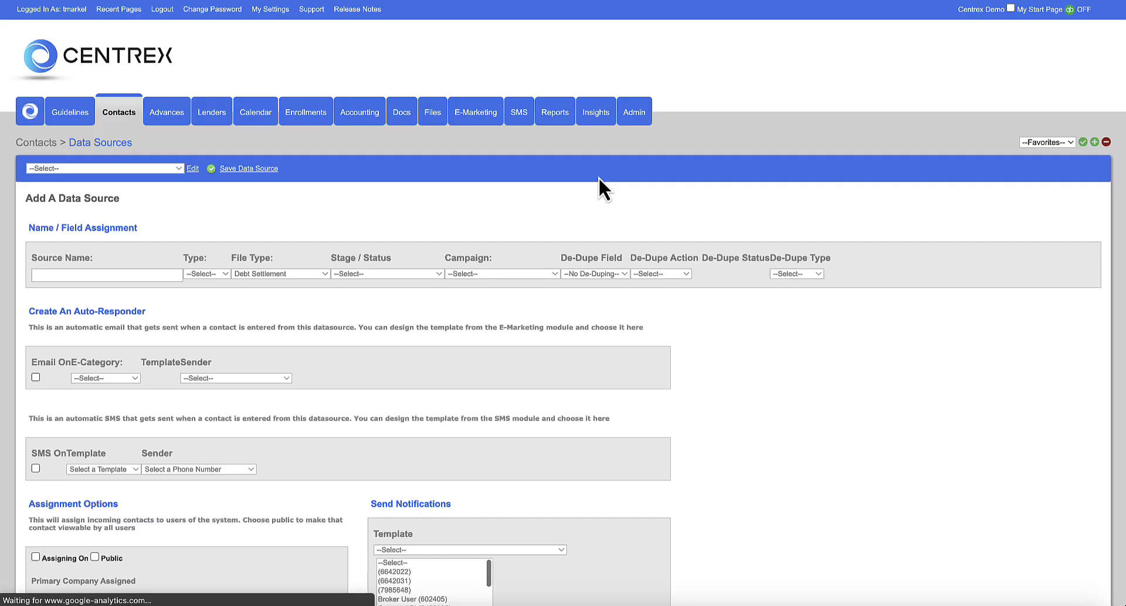
pyautogui.scroll(-1, 225, 214)
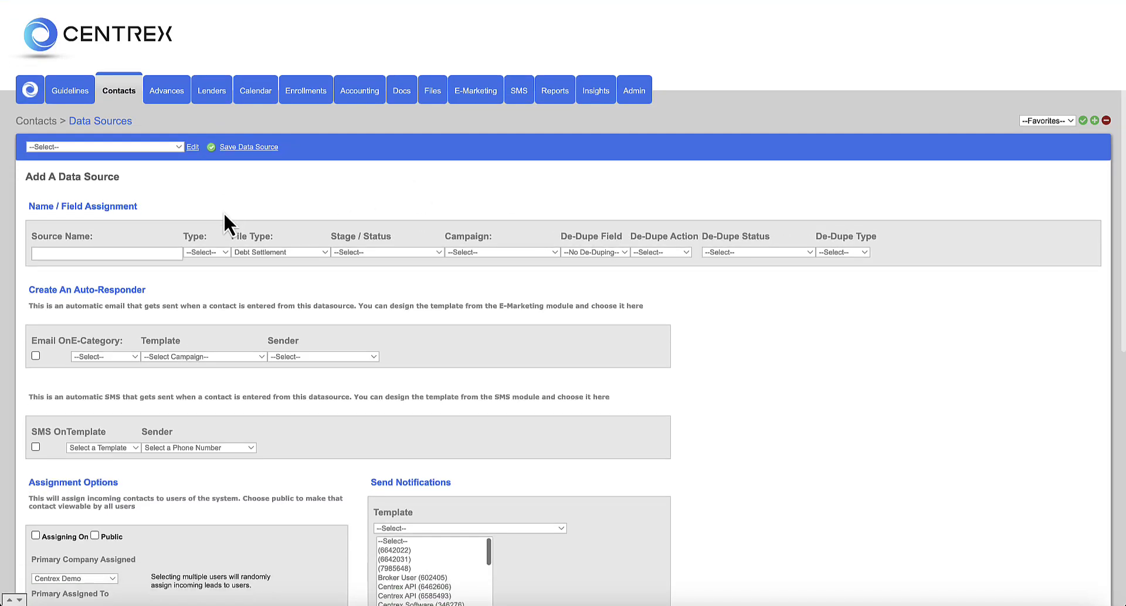
pyautogui.click(177, 147)
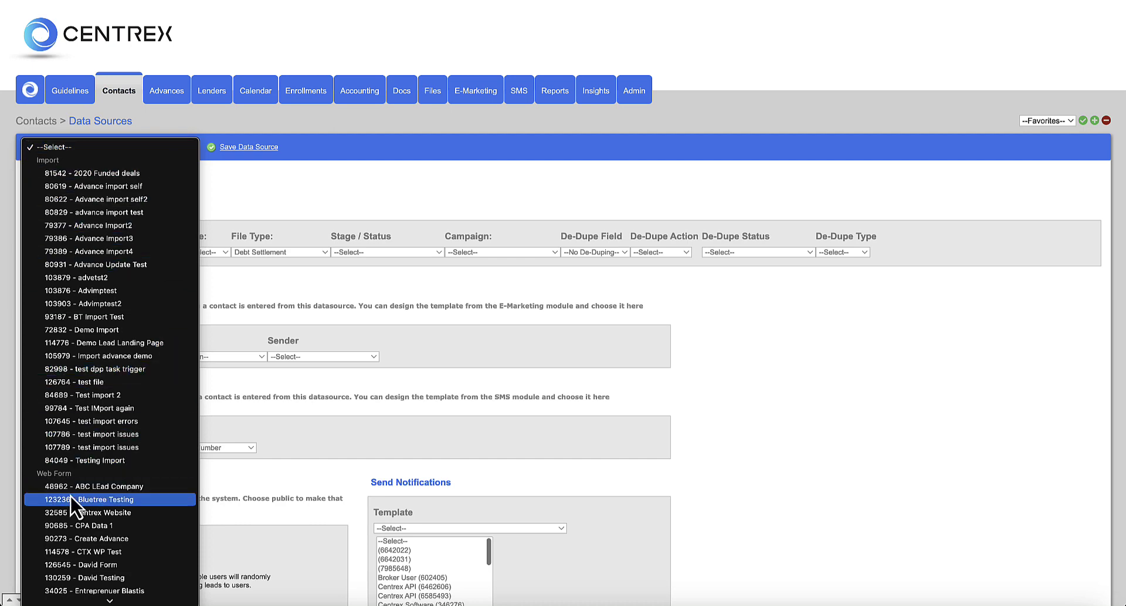
pyautogui.click(82, 487)
pyautogui.click(192, 149)
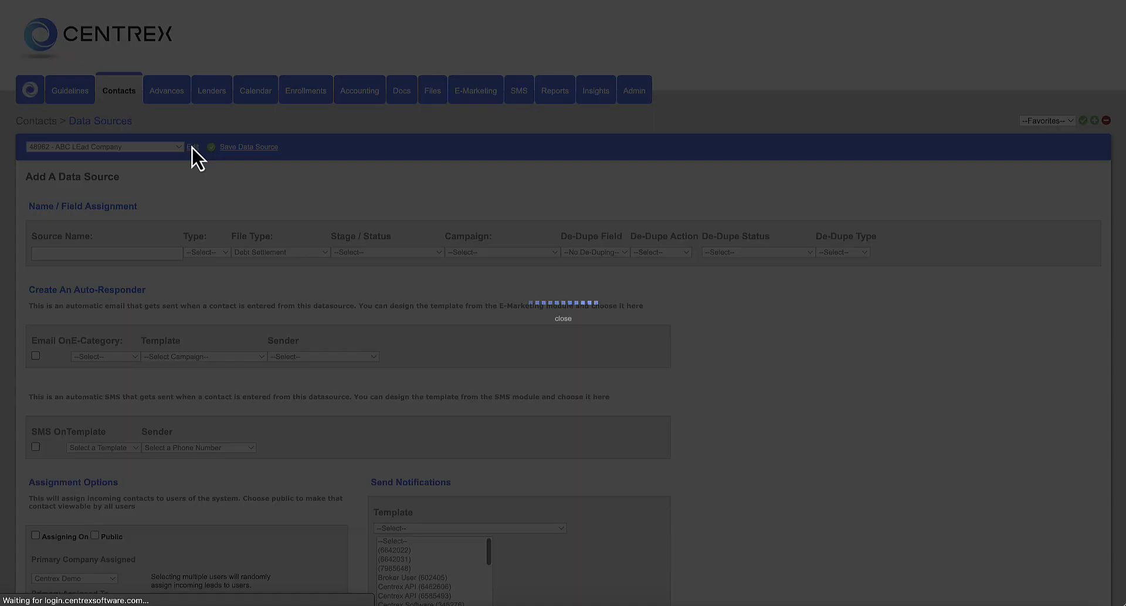
pyautogui.moveTo(809, 216); pyautogui.dragTo(892, 214)
pyautogui.click(892, 241)
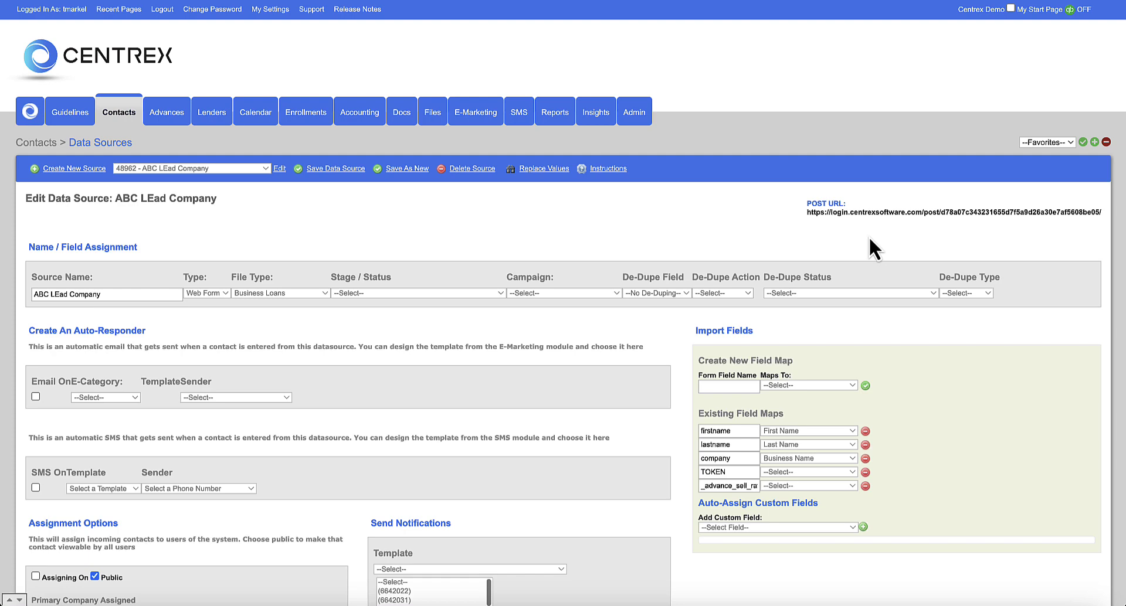
# - Turn on Assigning for ABC LEad Company and select the first five users as primary assignees
pyautogui.scroll(-2, 868, 236)
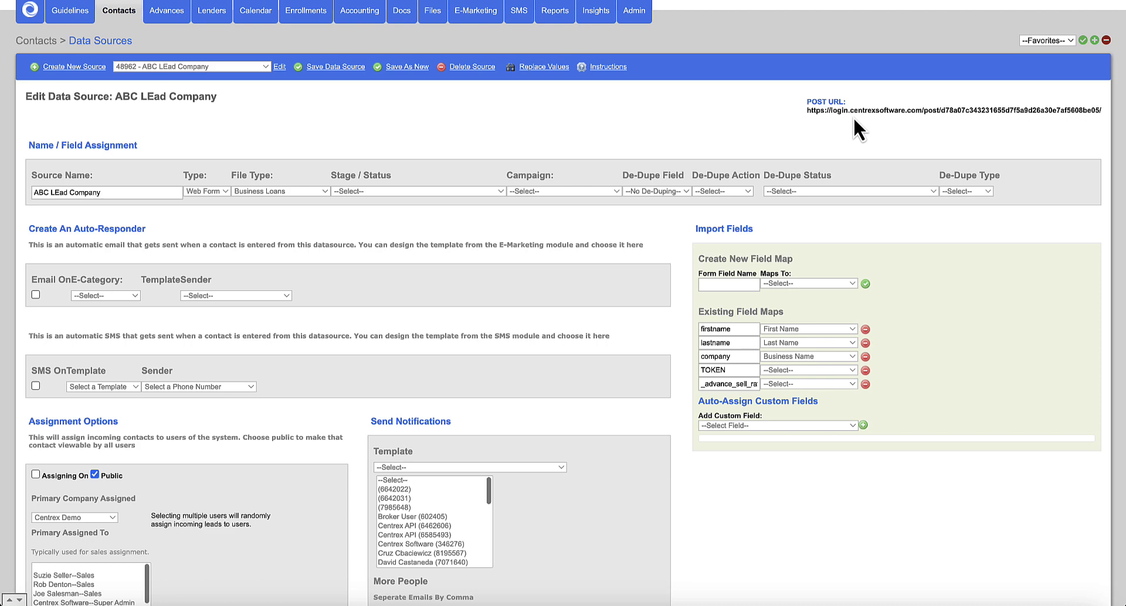
pyautogui.scroll(2, 854, 117)
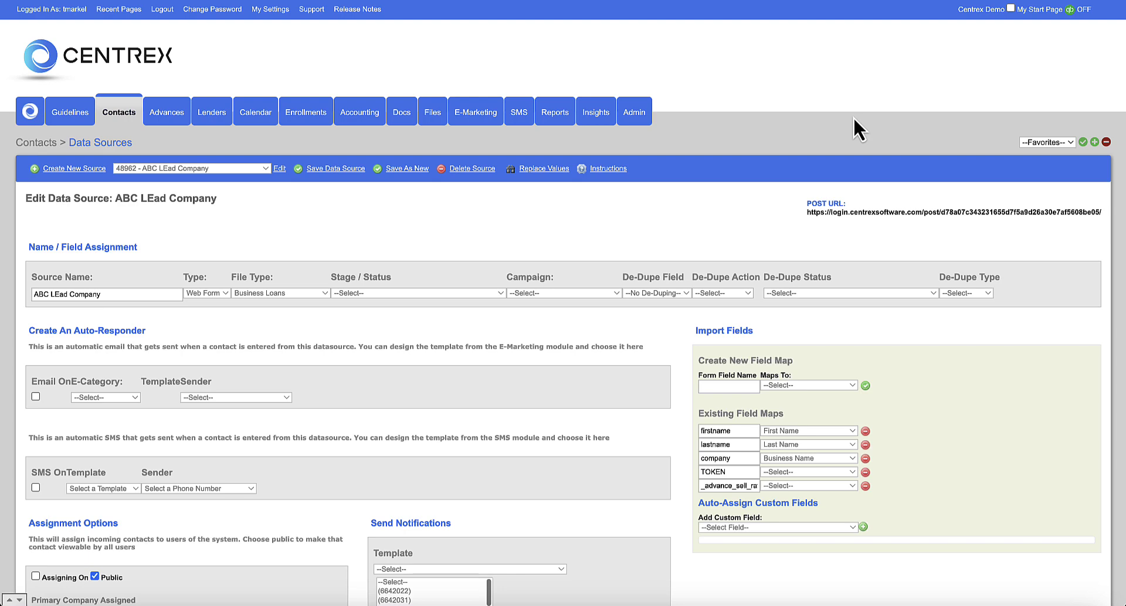
pyautogui.scroll(-2, 853, 118)
pyautogui.moveTo(44, 241); pyautogui.dragTo(114, 240)
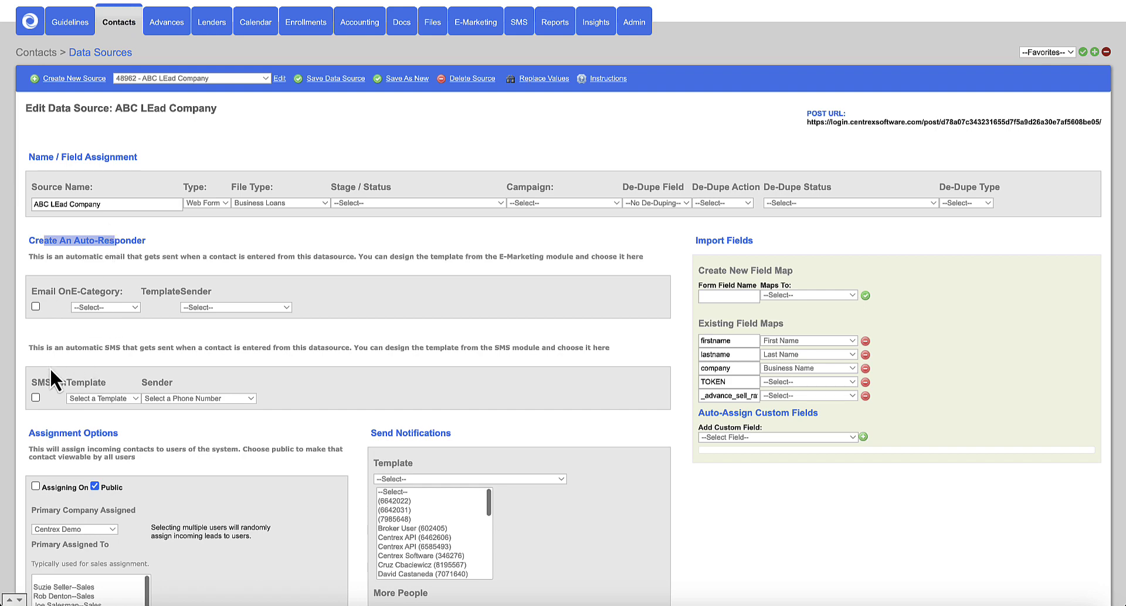
pyautogui.moveTo(38, 380); pyautogui.dragTo(108, 379)
pyautogui.scroll(-3, 73, 403)
pyautogui.click(36, 355)
pyautogui.click(65, 454)
pyautogui.keyDown('shift'); pyautogui.click(66, 491); pyautogui.keyUp('shift')
# - Review the rest of the data source form, then return to the Contacts list
pyautogui.scroll(-5, 188, 448)
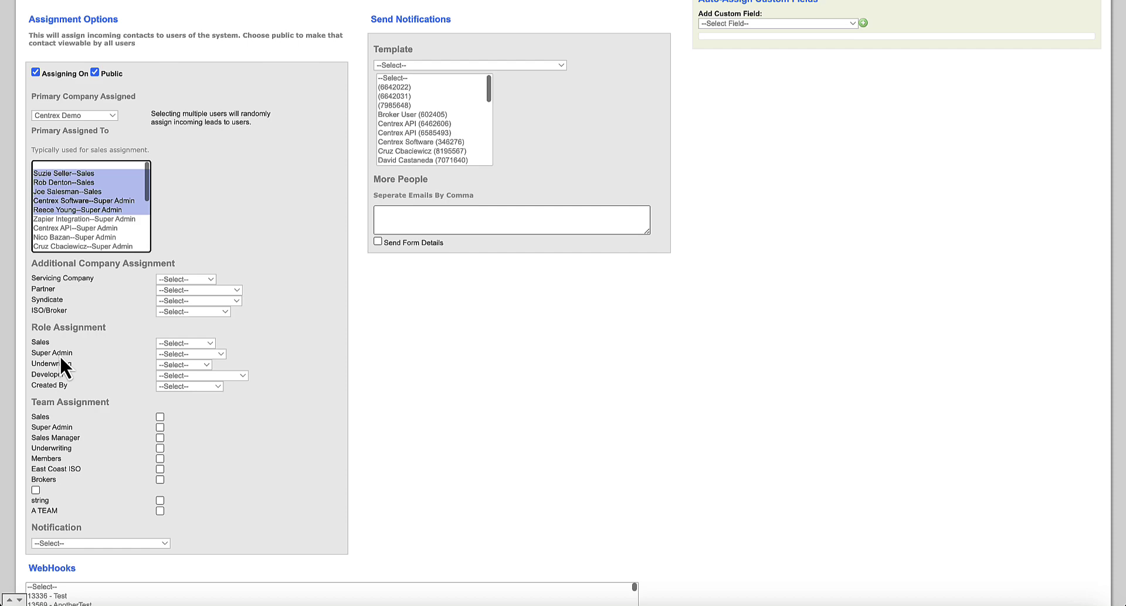
pyautogui.scroll(-1, 60, 356)
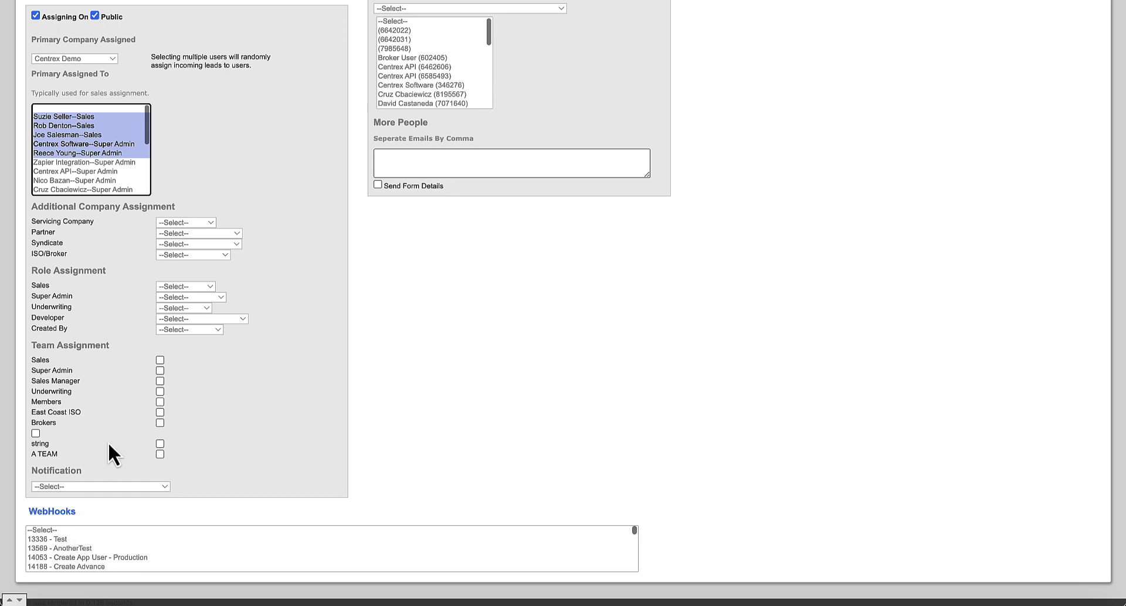
pyautogui.scroll(10, 120, 413)
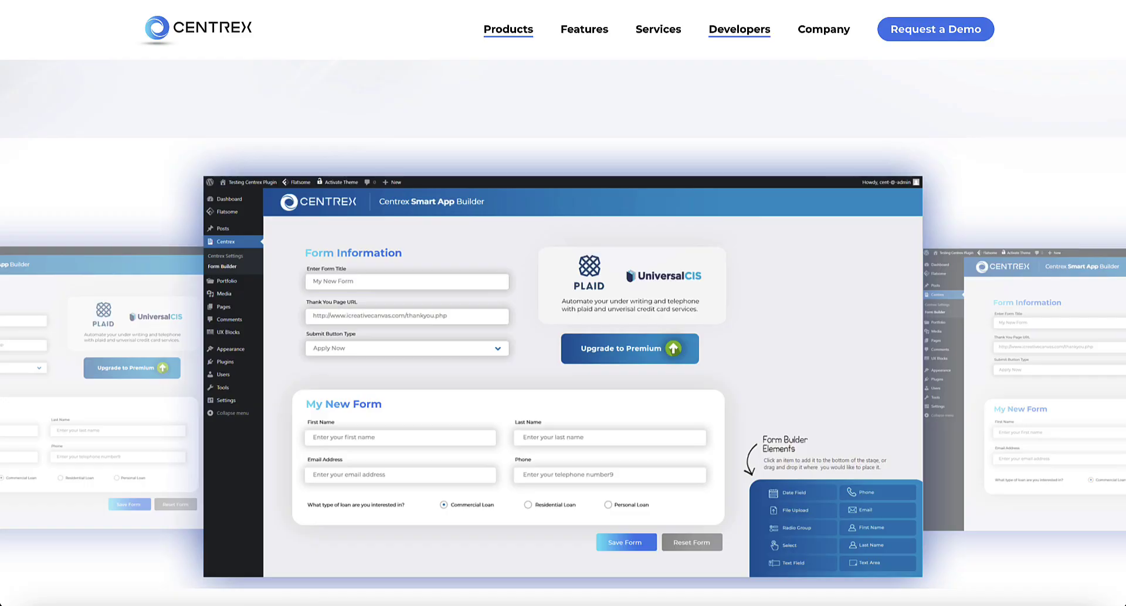
pyautogui.scroll(15, 468, 214)
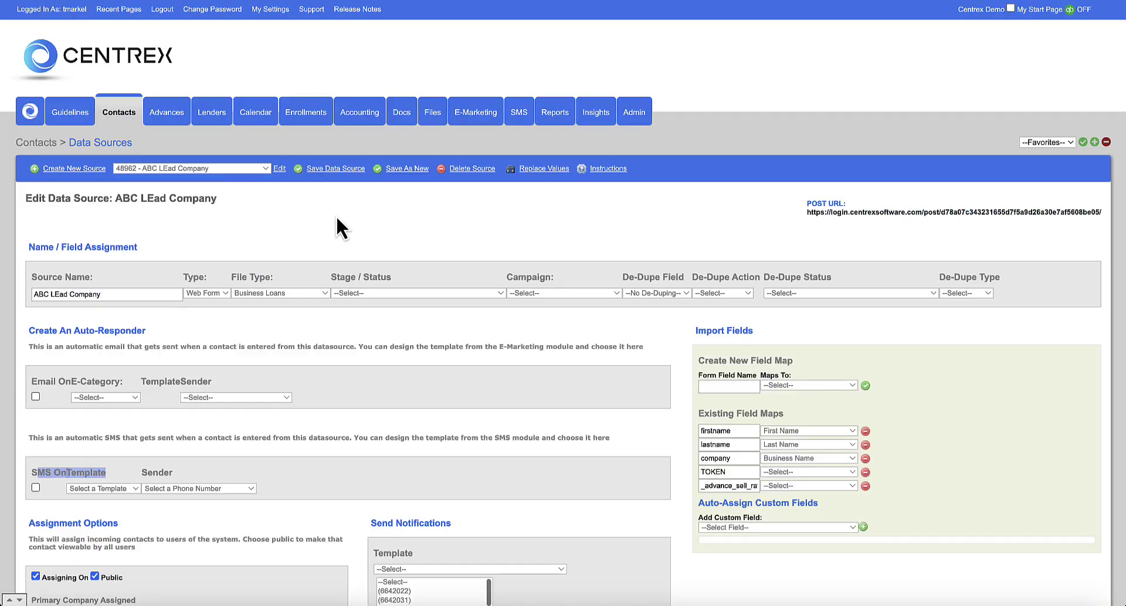
pyautogui.click(119, 113)
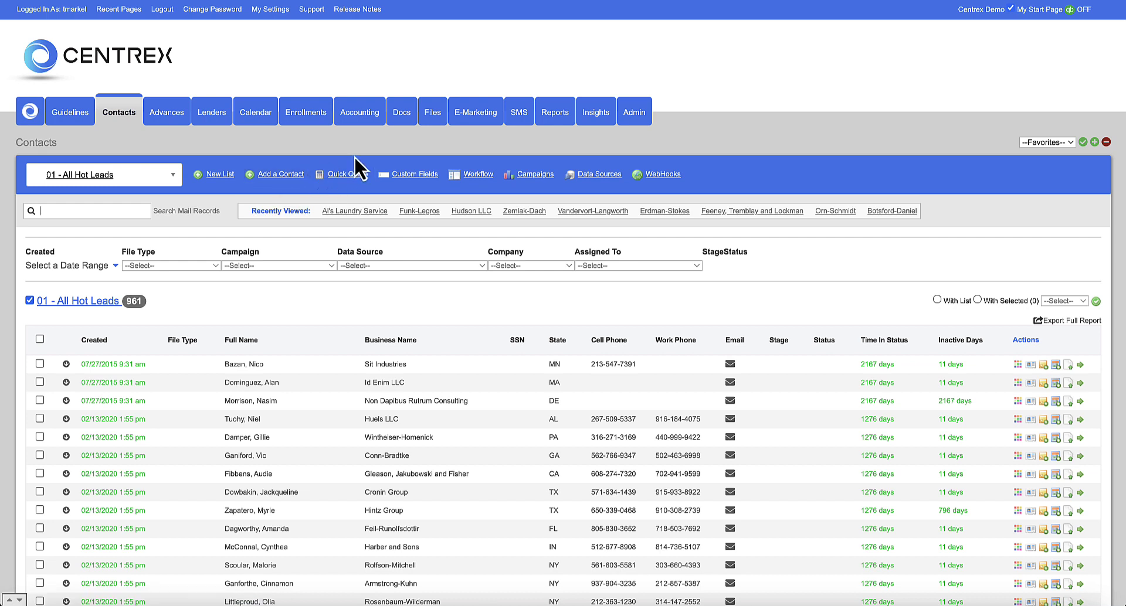
# - Start a new data source with its type set to Import
pyautogui.click(596, 174)
pyautogui.click(225, 274)
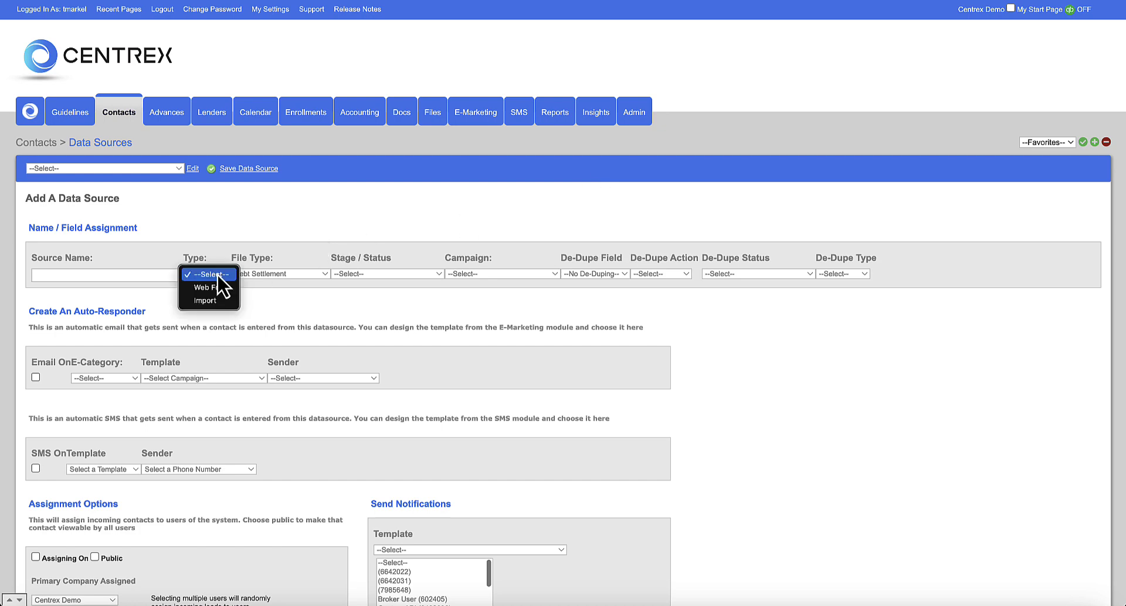
pyautogui.click(217, 305)
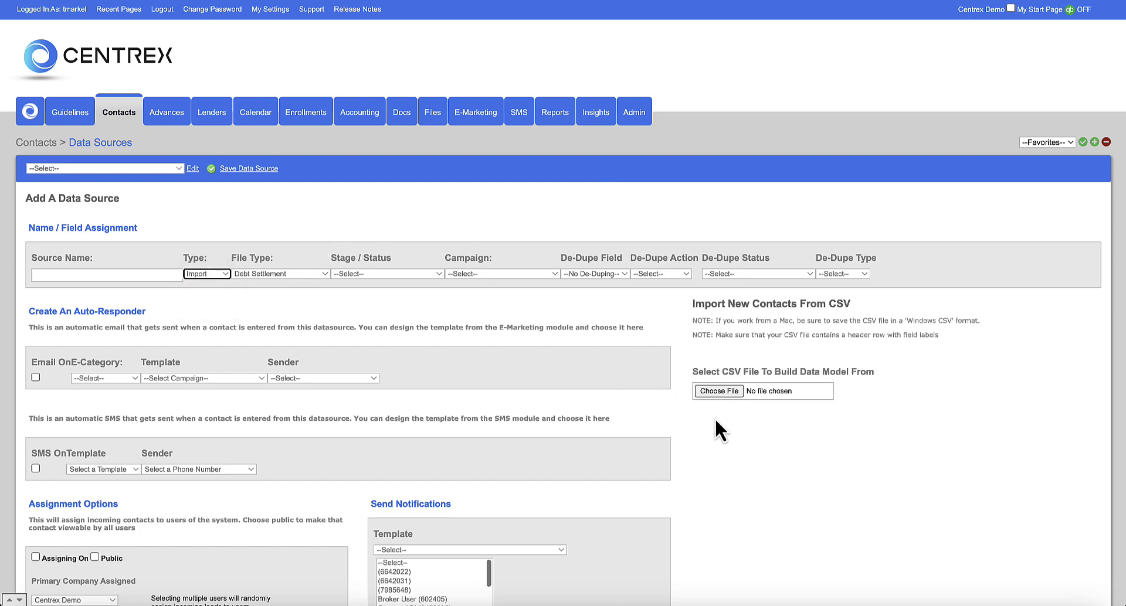
# - Review the Add A Data Source form, then return to the Contacts list
pyautogui.scroll(-1, 715, 418)
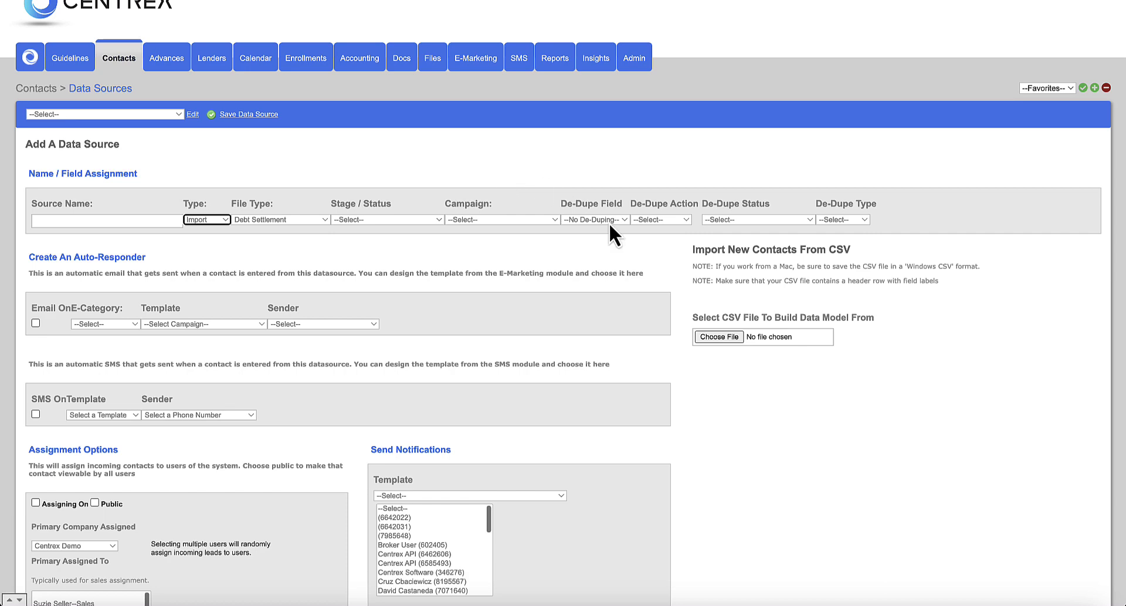
pyautogui.scroll(-3, 689, 352)
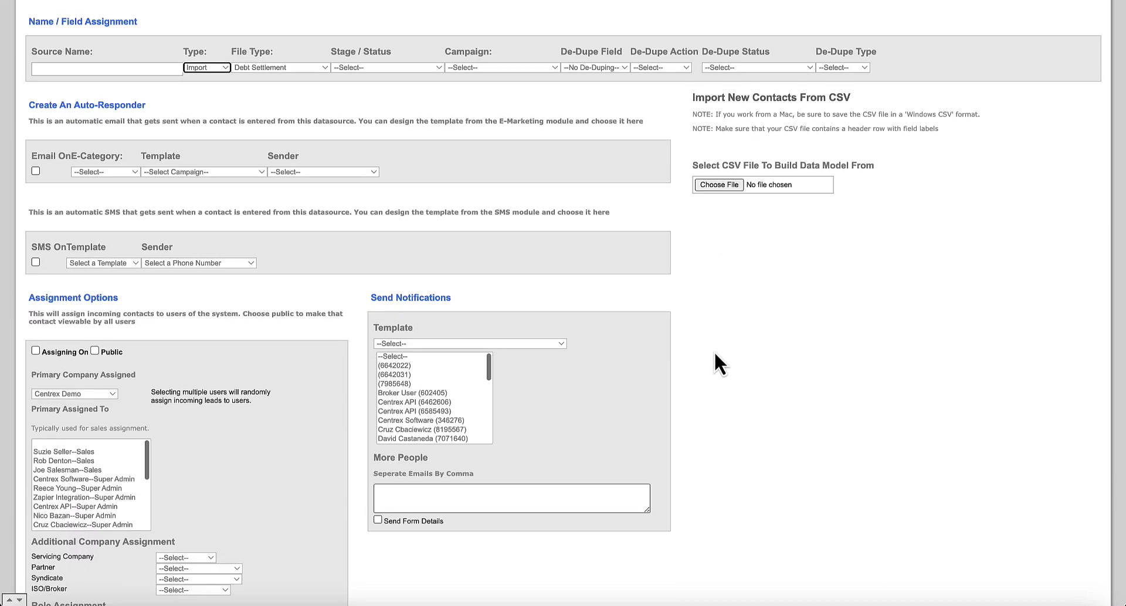
pyautogui.scroll(4, 713, 350)
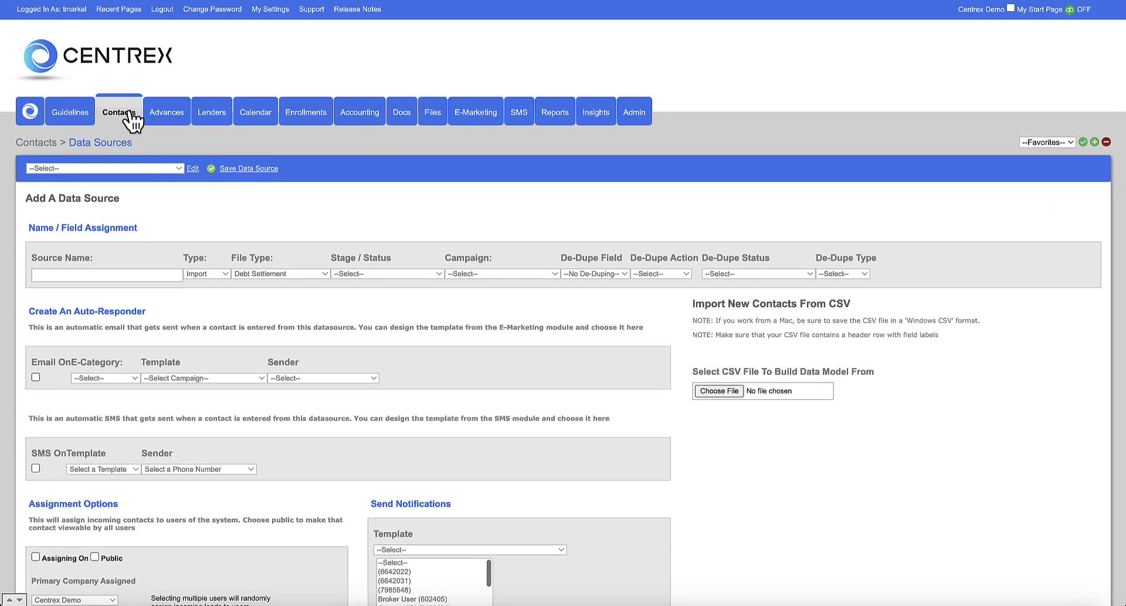
pyautogui.click(127, 110)
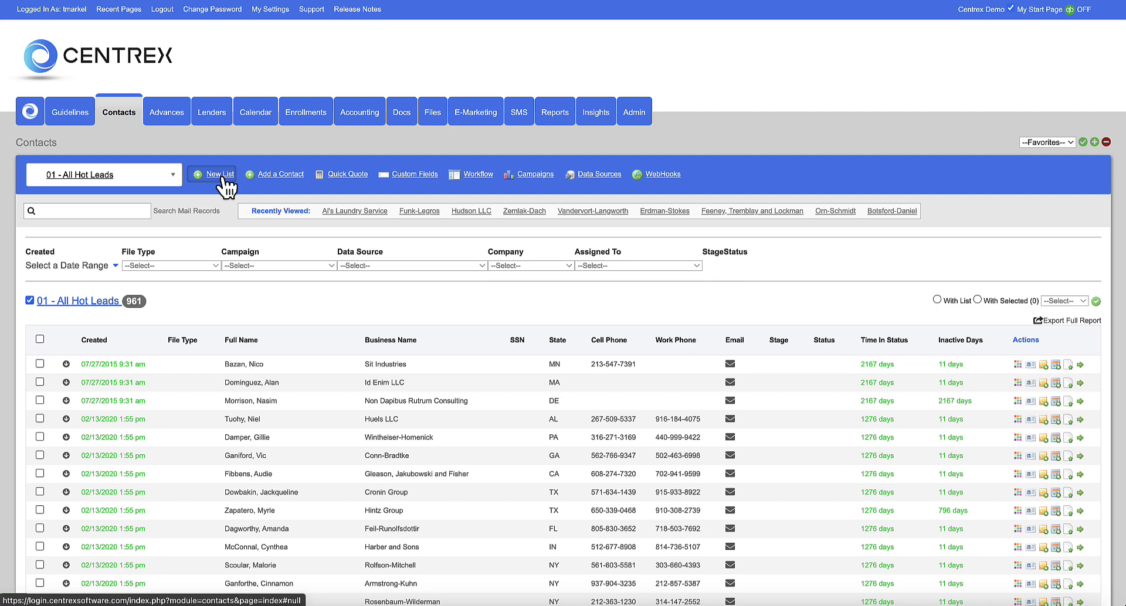
# - Check the saved contact lists, then start a New List with the name left empty
pyautogui.click(176, 184)
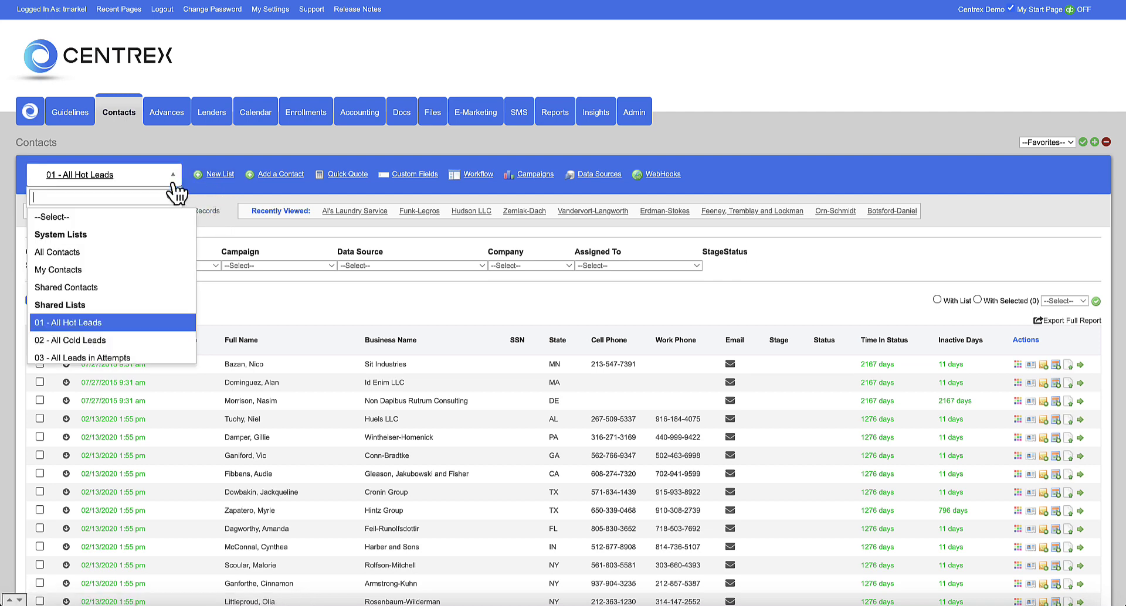
pyautogui.scroll(-3, 157, 287)
pyautogui.scroll(-3, 155, 278)
pyautogui.scroll(6, 155, 278)
pyautogui.click(206, 237)
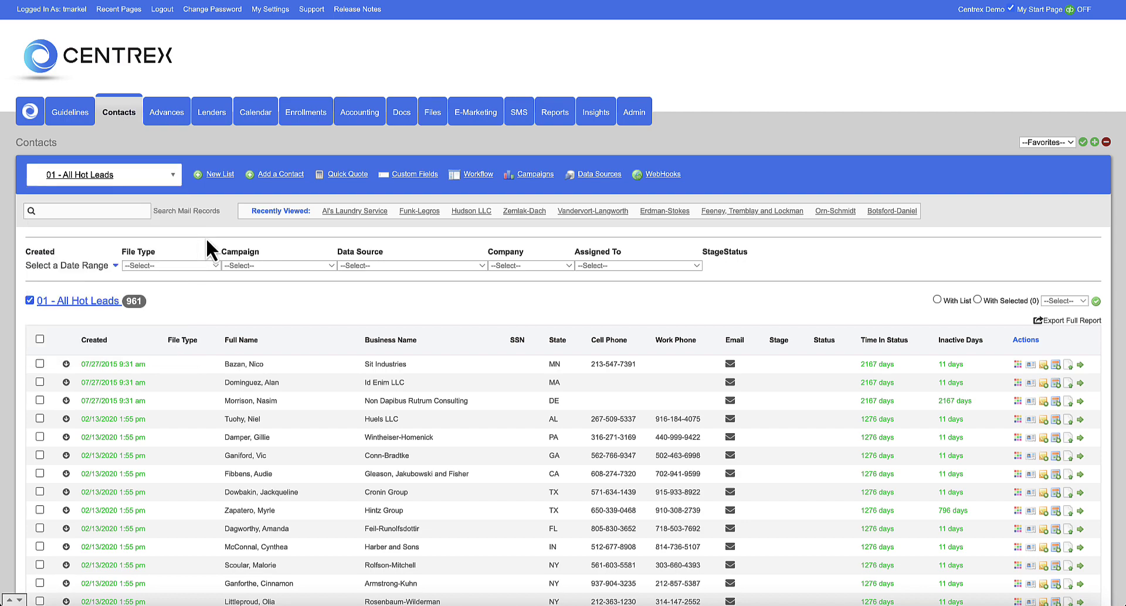
pyautogui.click(217, 176)
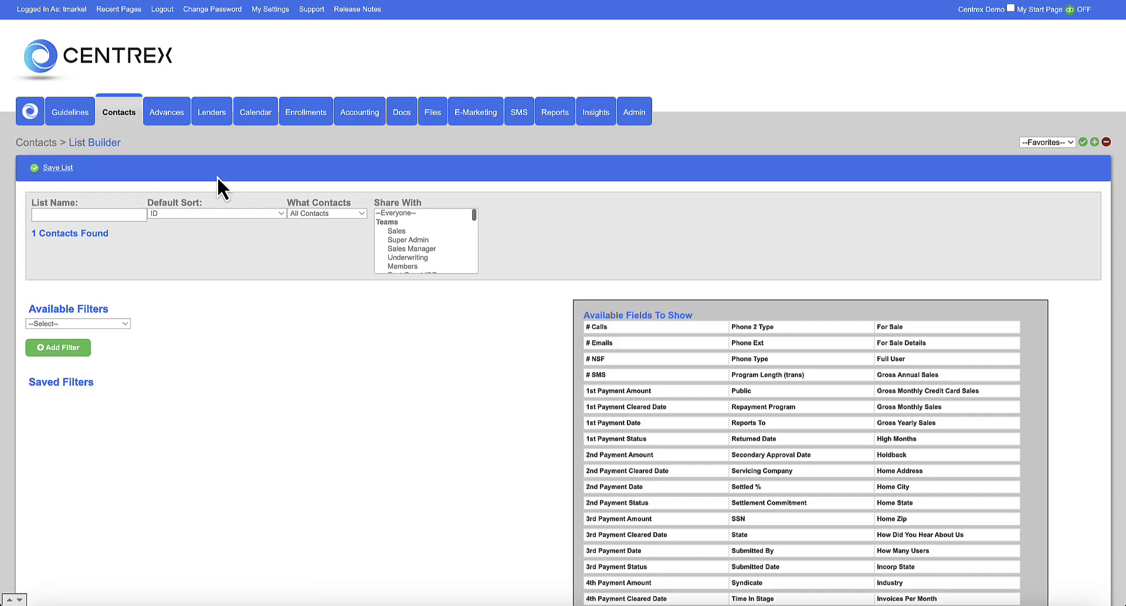
pyautogui.click(74, 215)
pyautogui.click(146, 235)
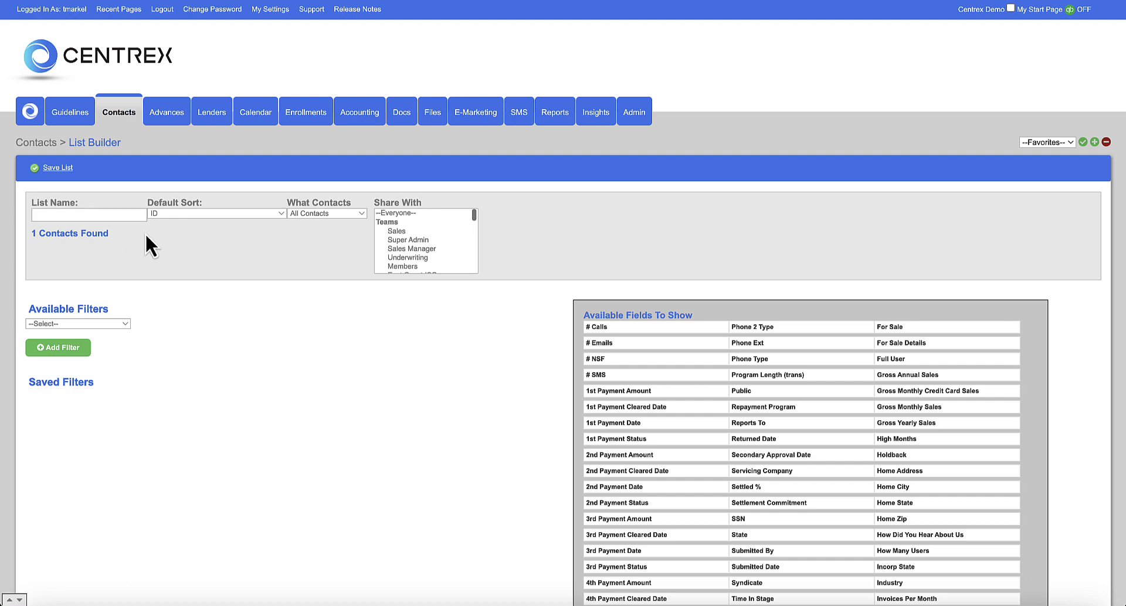
# - Add a Status filter for Merchant Services : Qualified Lead : App Out
pyautogui.click(128, 322)
pyautogui.scroll(-5, 125, 375)
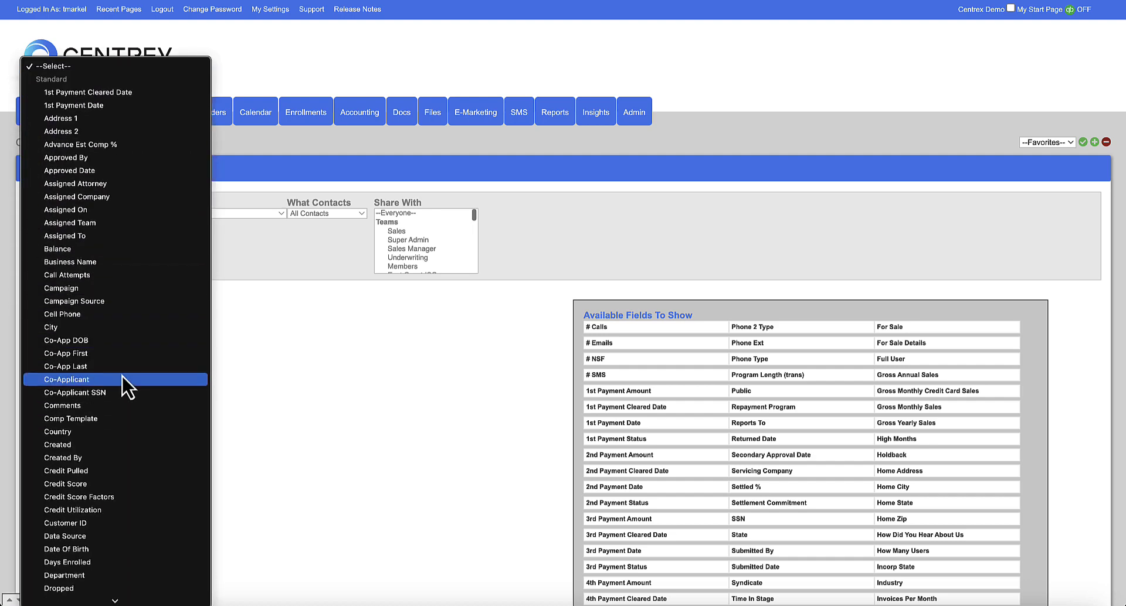
pyautogui.scroll(-10, 124, 384)
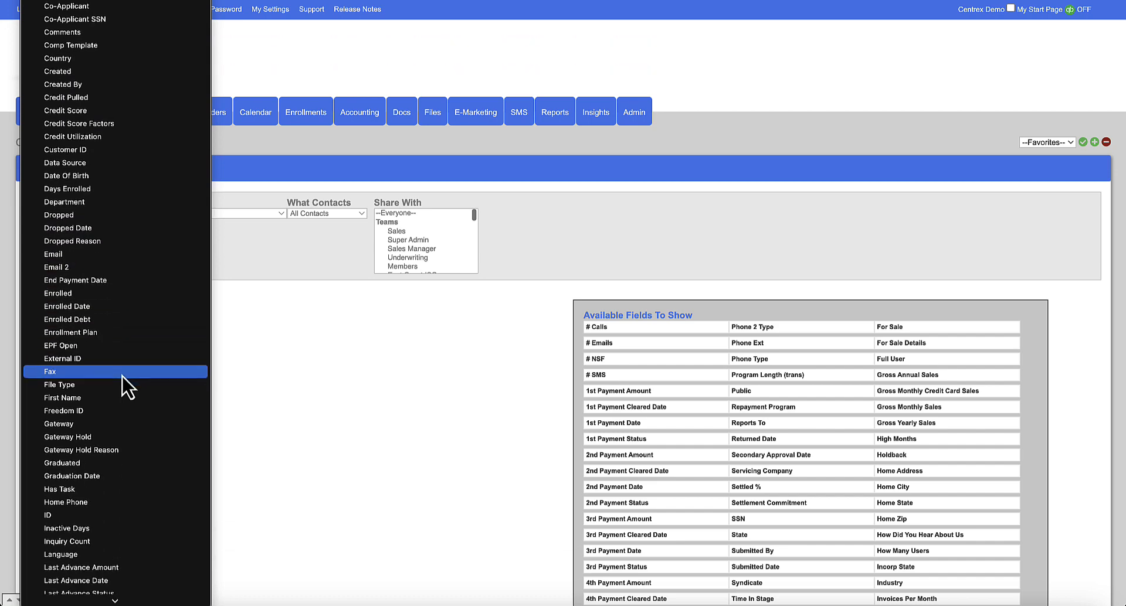
pyautogui.scroll(-10, 122, 378)
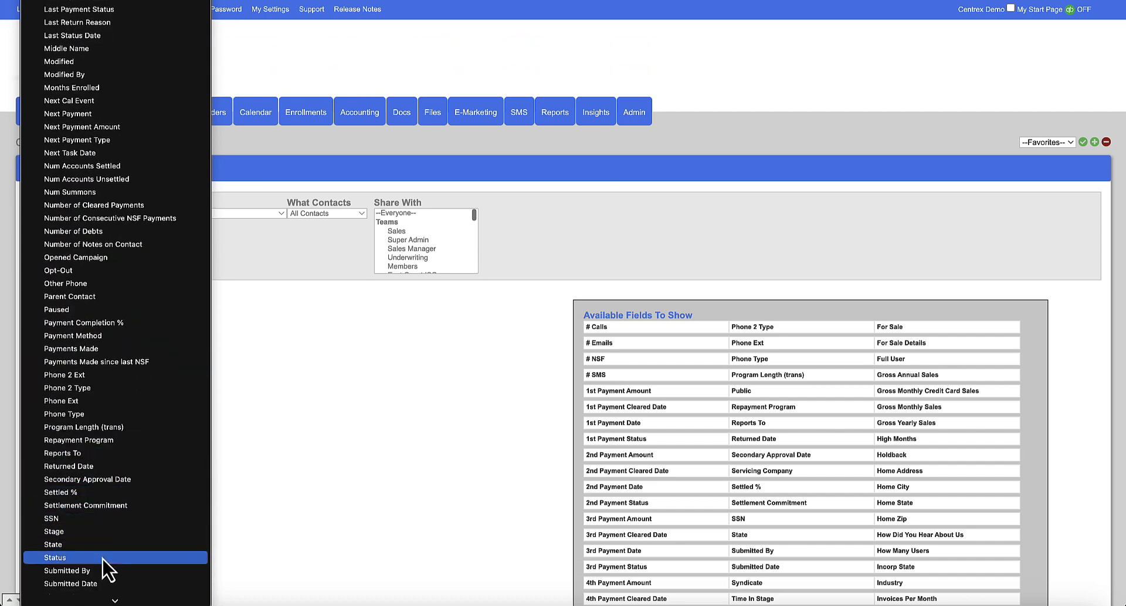
pyautogui.click(103, 558)
pyautogui.scroll(-5, 248, 354)
pyautogui.click(248, 356)
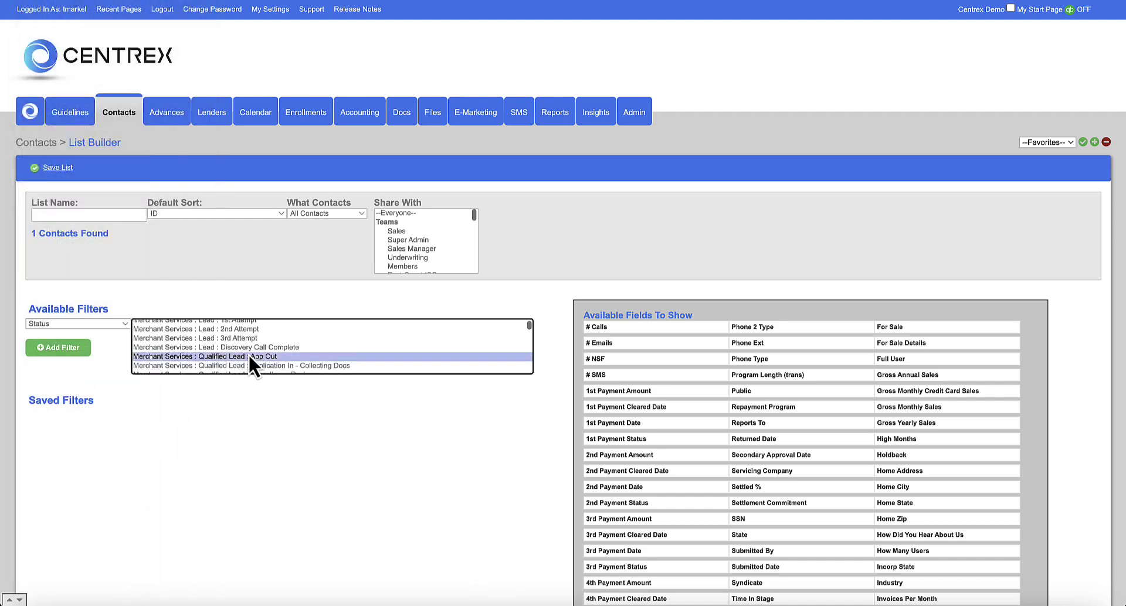
pyautogui.click(78, 348)
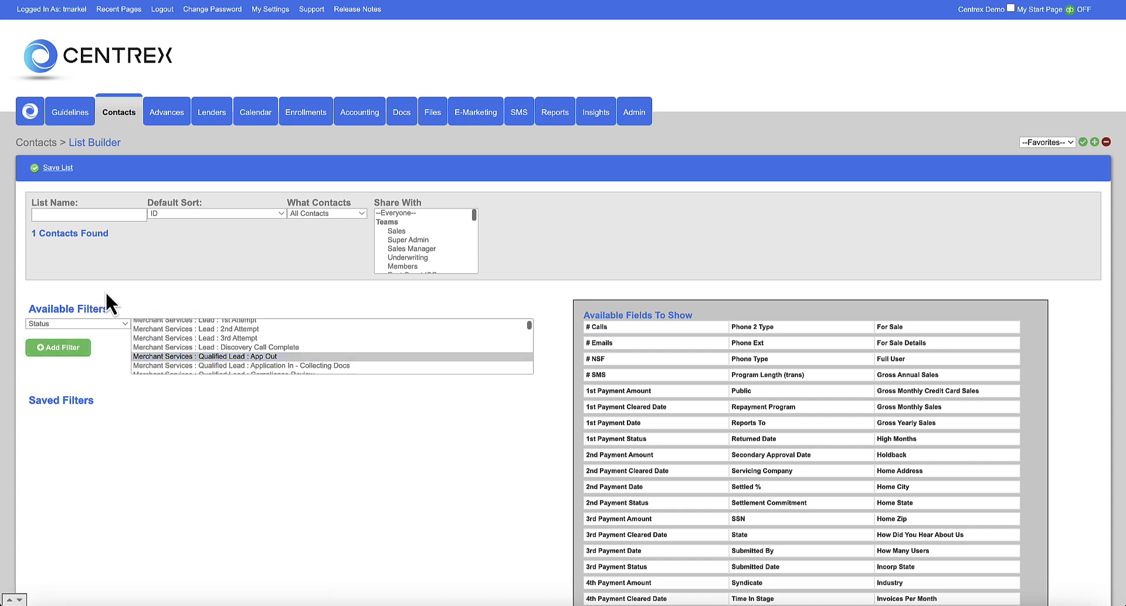
# - Leave the sharing choice unchanged and set What Contacts to My Contacts
pyautogui.scroll(-1, 95, 329)
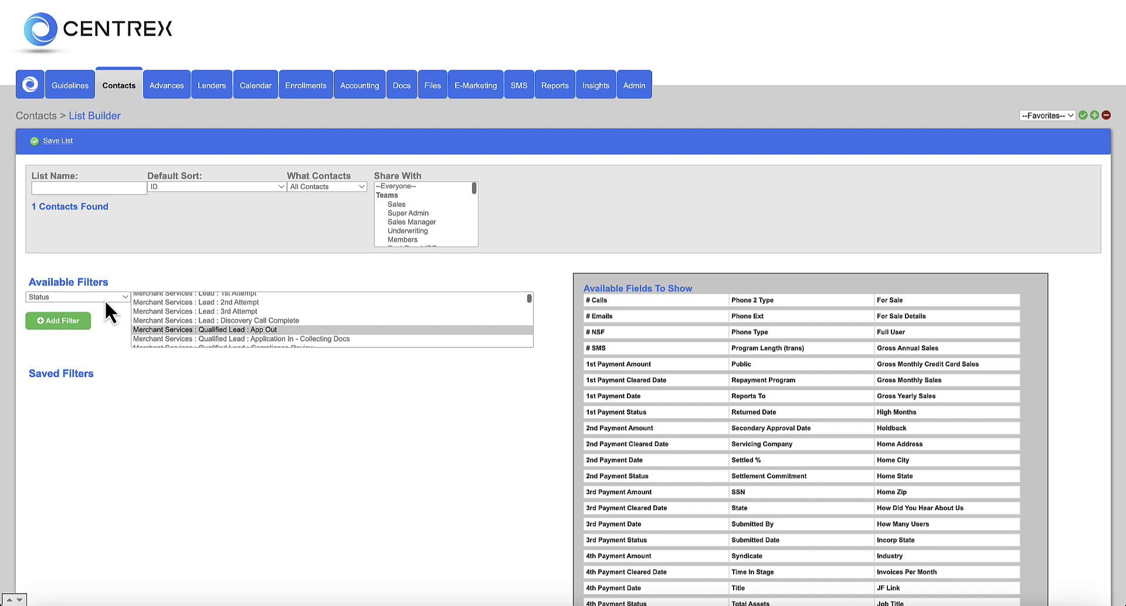
pyautogui.scroll(1, 86, 277)
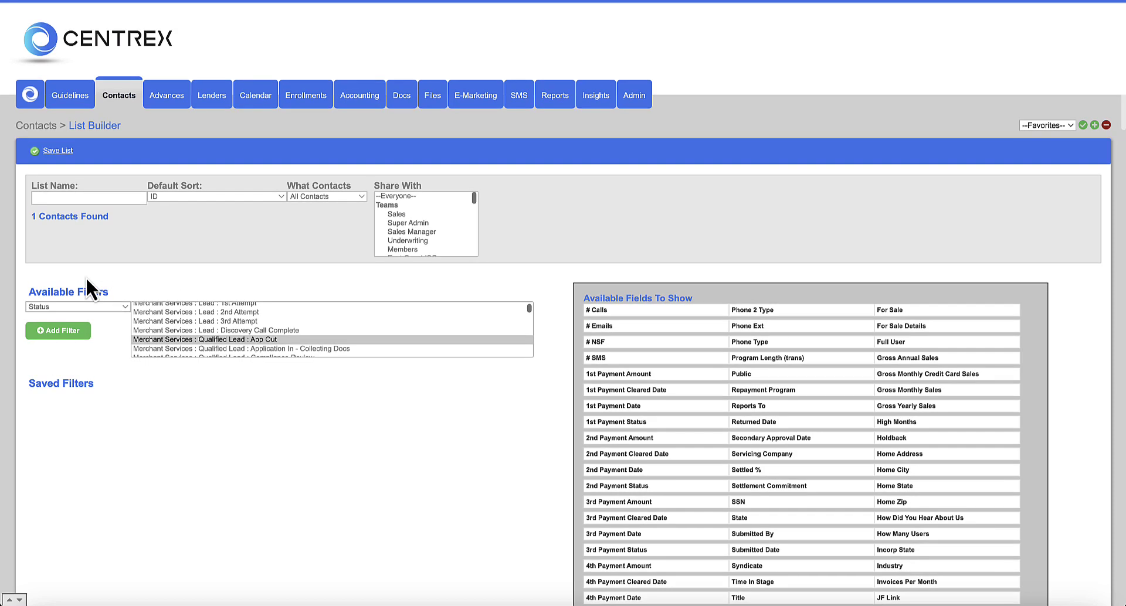
pyautogui.click(403, 196)
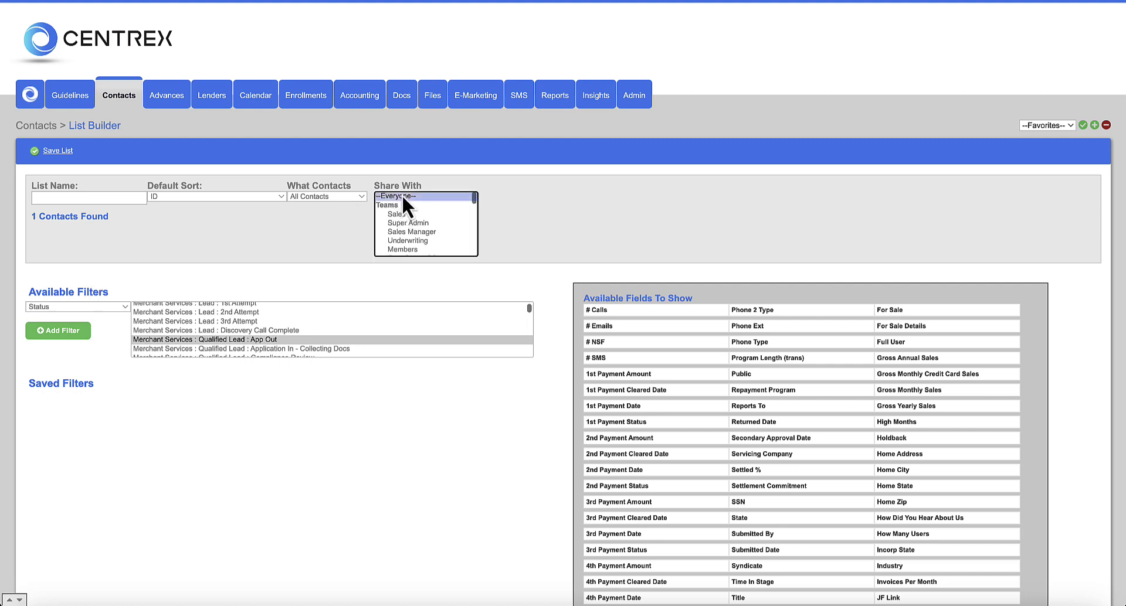
pyautogui.scroll(-2, 421, 250)
pyautogui.scroll(-1, 423, 235)
pyautogui.scroll(4, 423, 235)
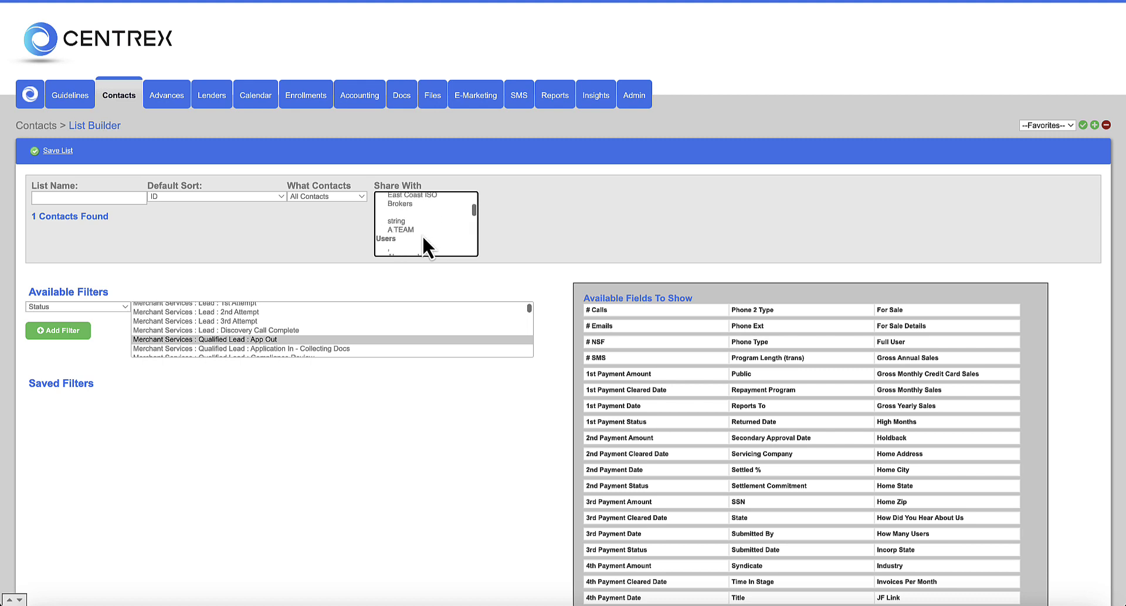
pyautogui.click(337, 214)
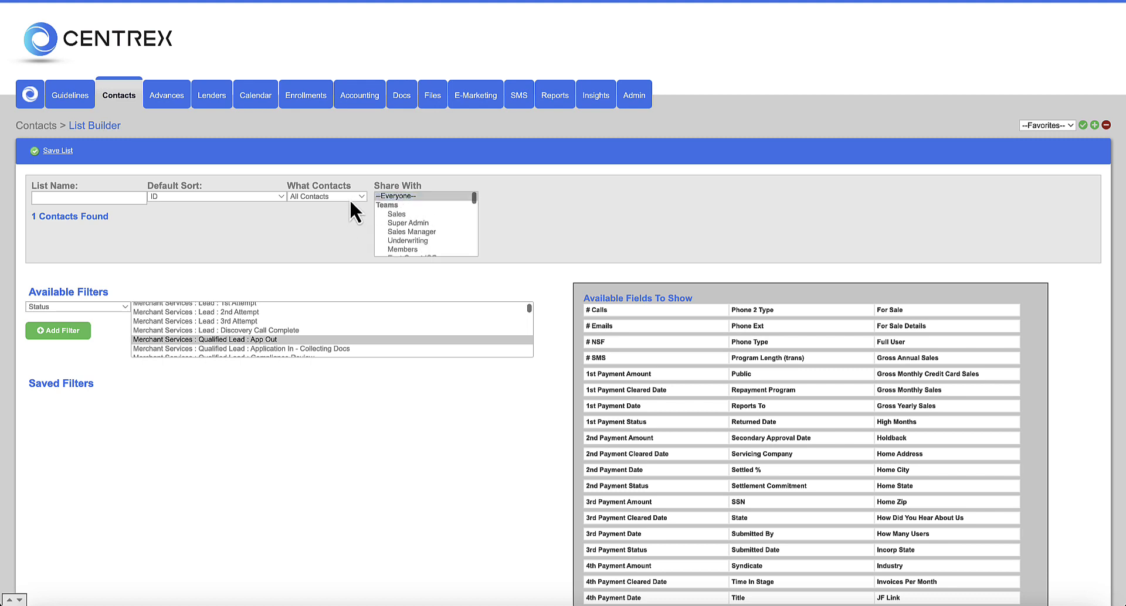
pyautogui.click(355, 197)
pyautogui.click(354, 223)
# - Return to the Contacts list and check the saved-list selector without changing it
pyautogui.click(120, 101)
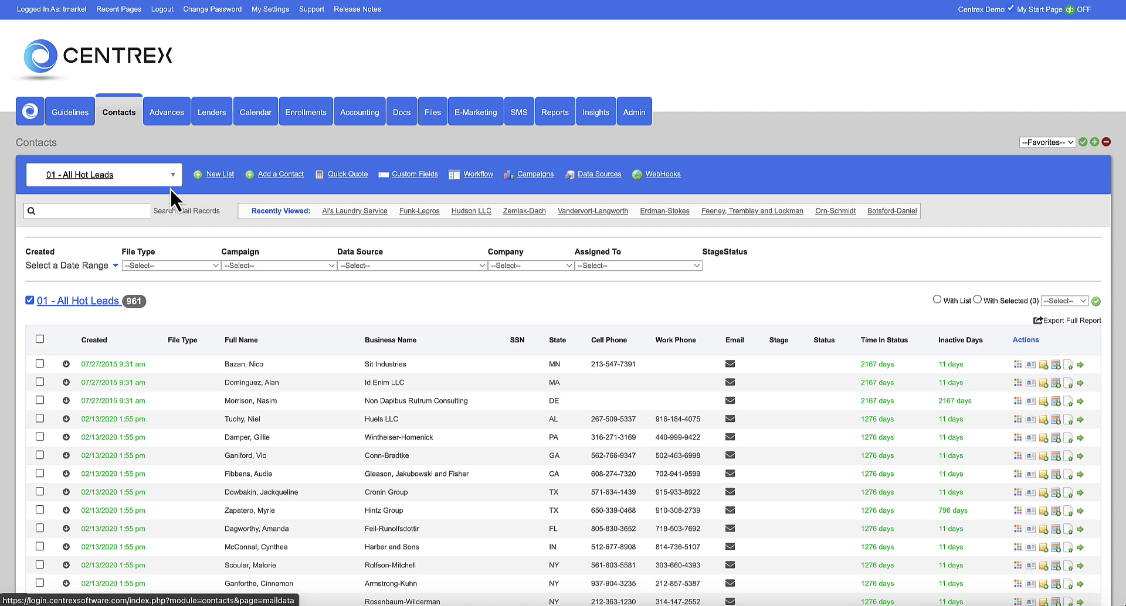
pyautogui.click(170, 183)
pyautogui.click(195, 187)
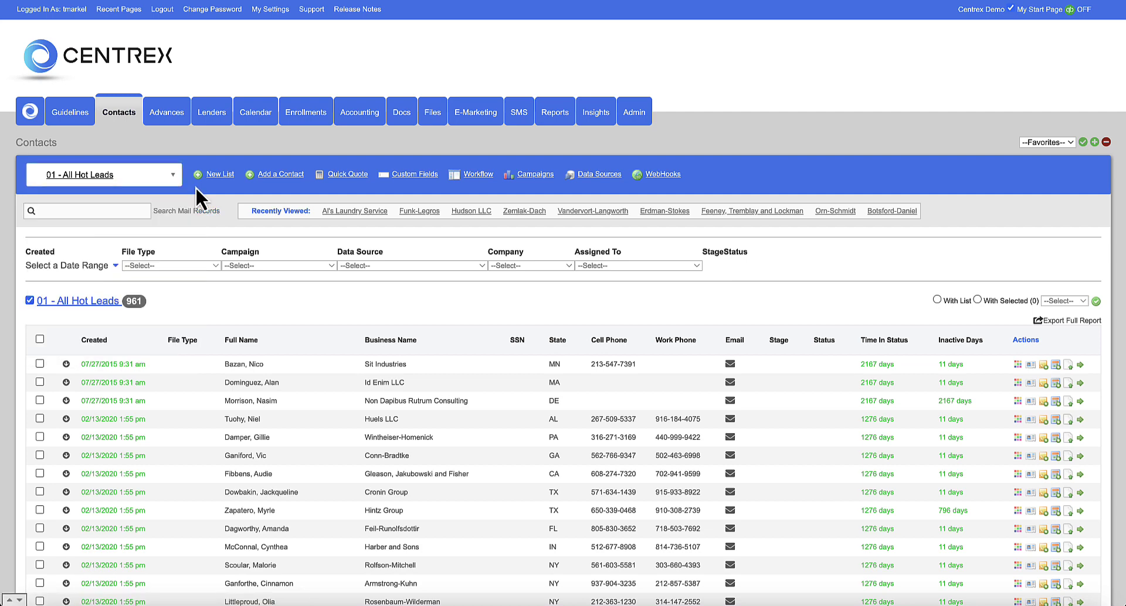
pyautogui.scroll(-2, 211, 272)
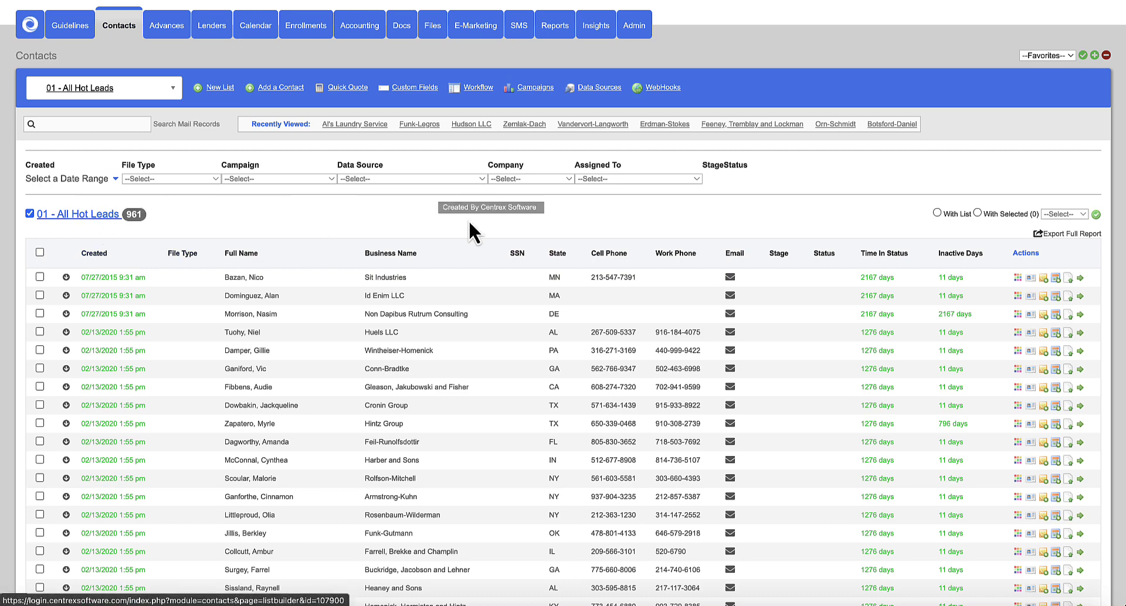
# - Open and dismiss the first contact's Change Stage/Status modal, keeping 01 - All Hot Leads
pyautogui.click(1017, 279)
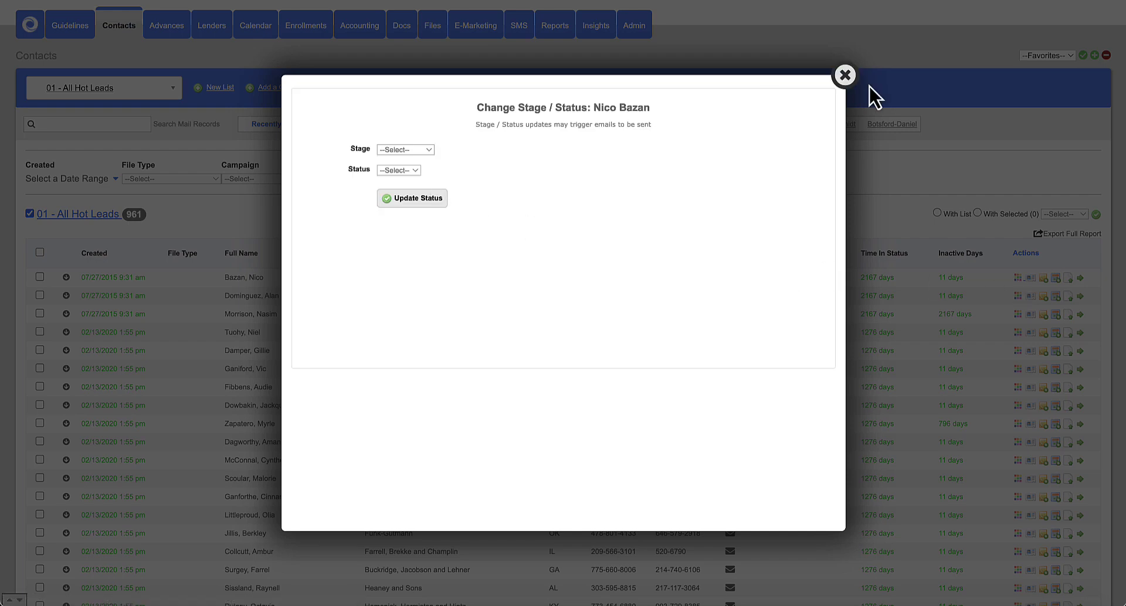
pyautogui.click(845, 76)
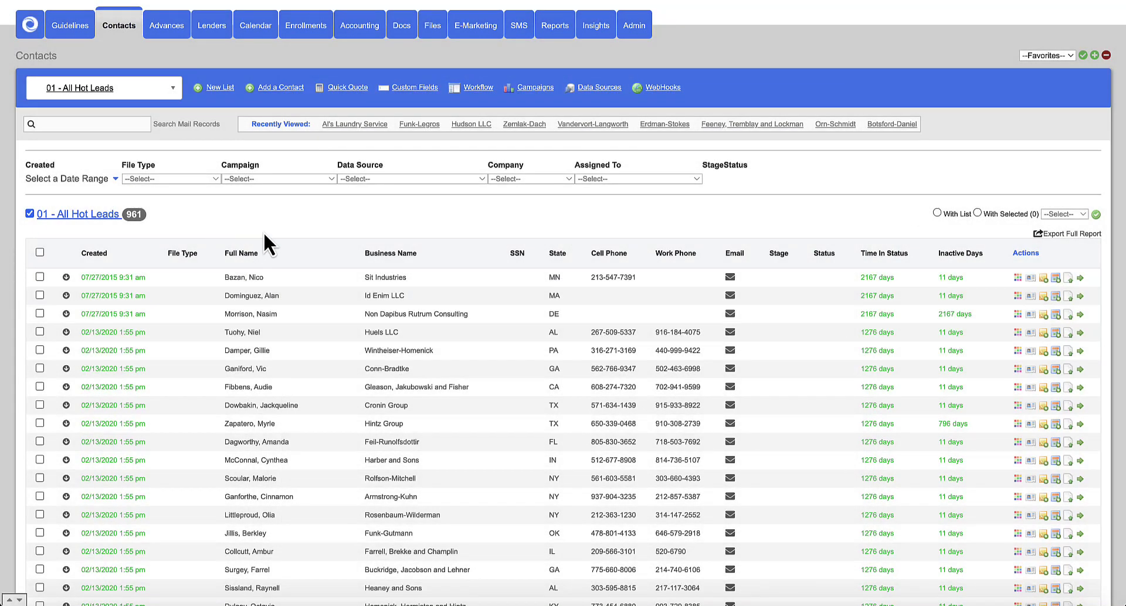
pyautogui.click(174, 92)
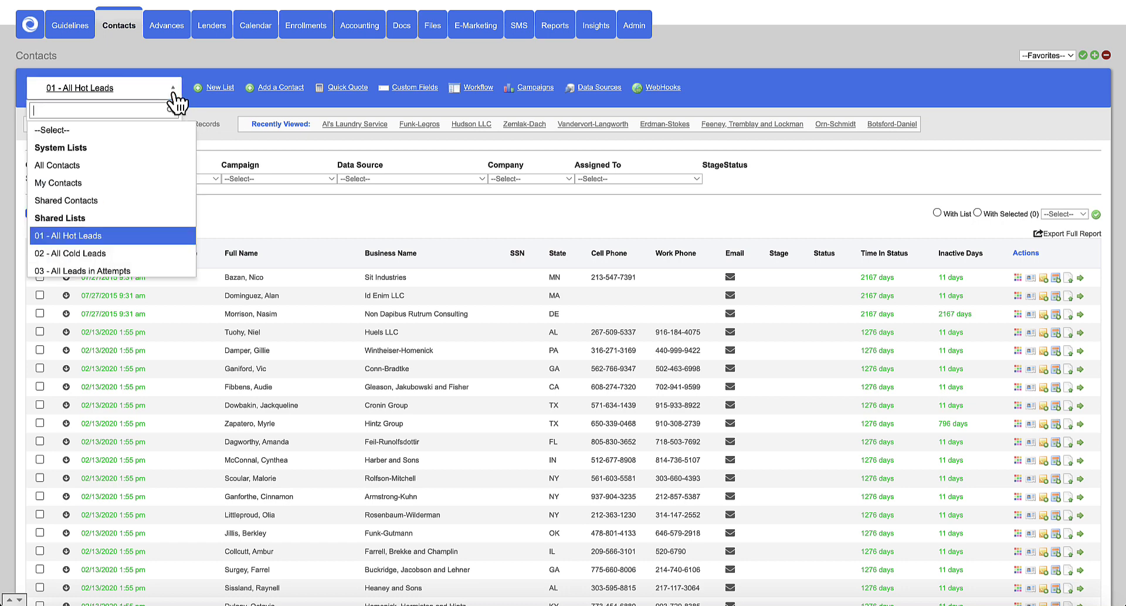
pyautogui.click(278, 206)
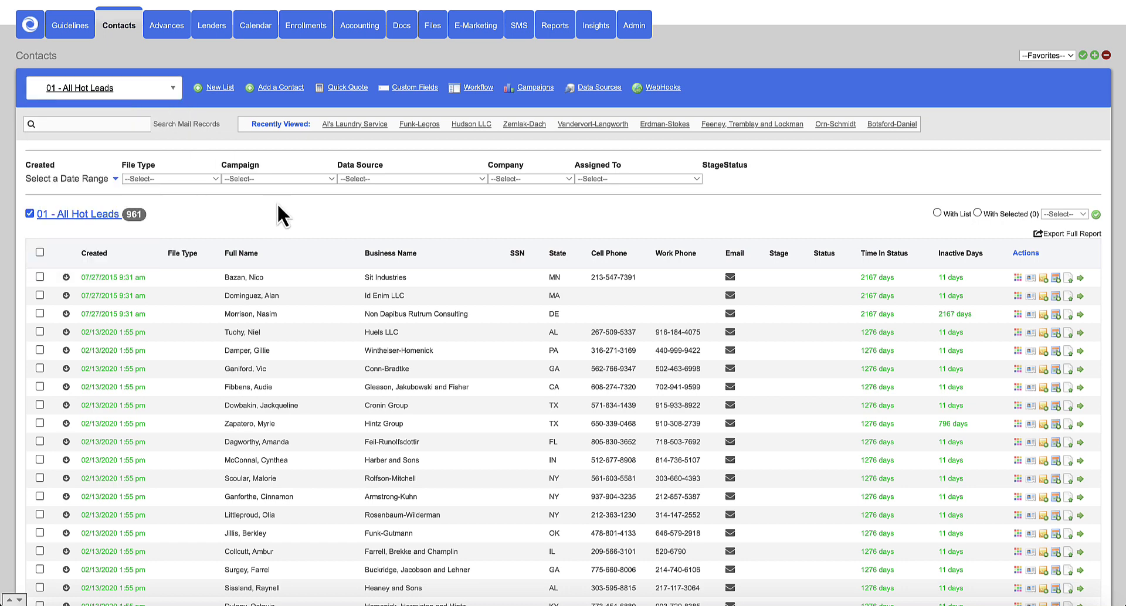
pyautogui.scroll(3, 278, 205)
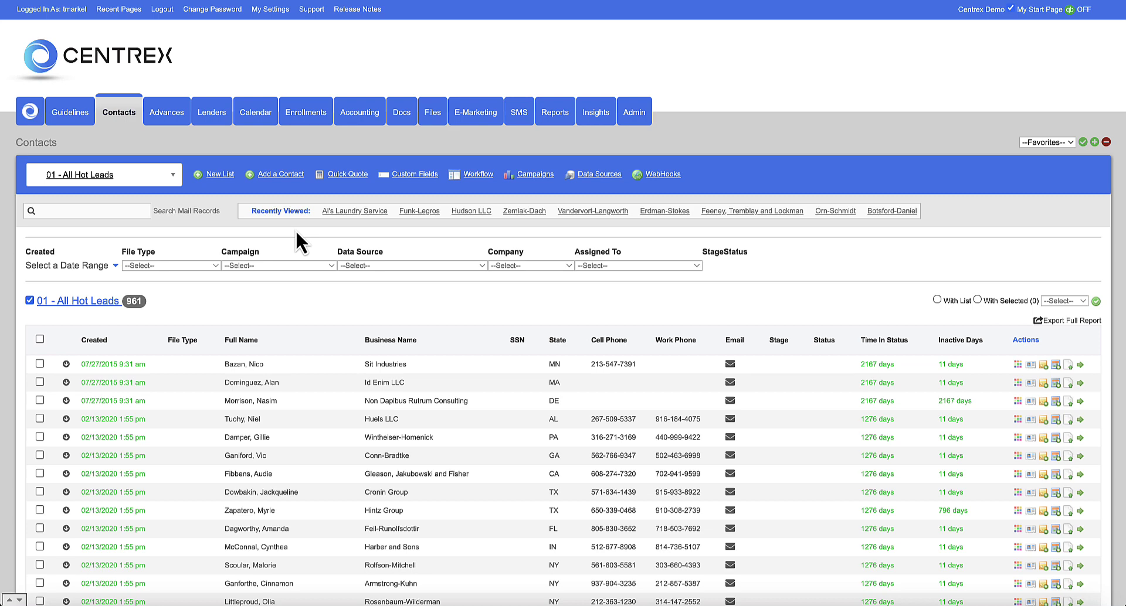
pyautogui.click(170, 175)
pyautogui.scroll(-5, 150, 294)
pyautogui.scroll(5, 151, 294)
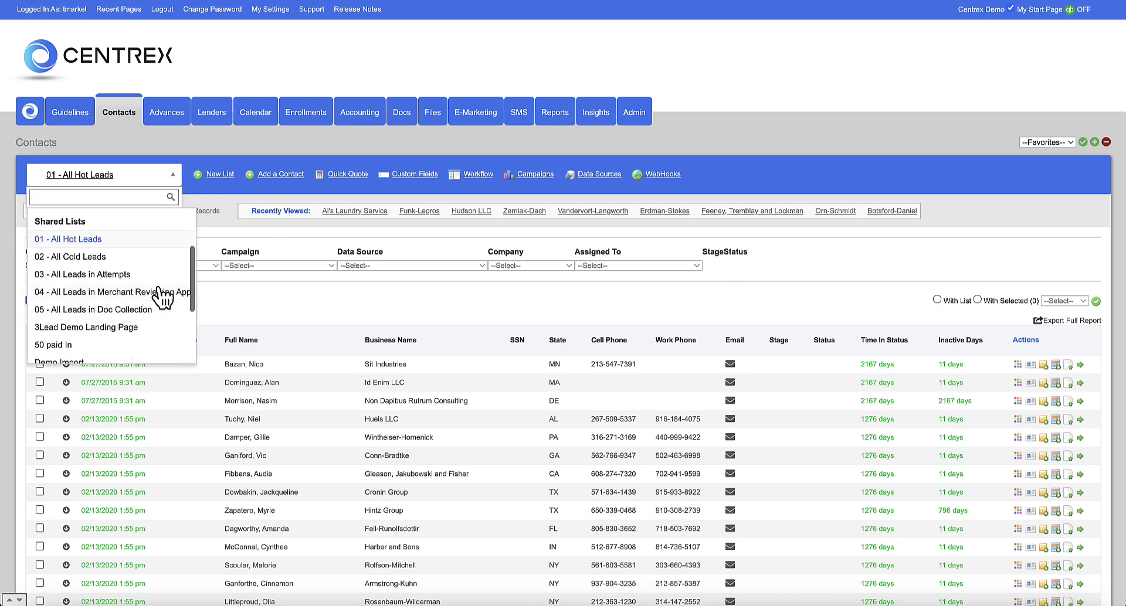
pyautogui.click(230, 302)
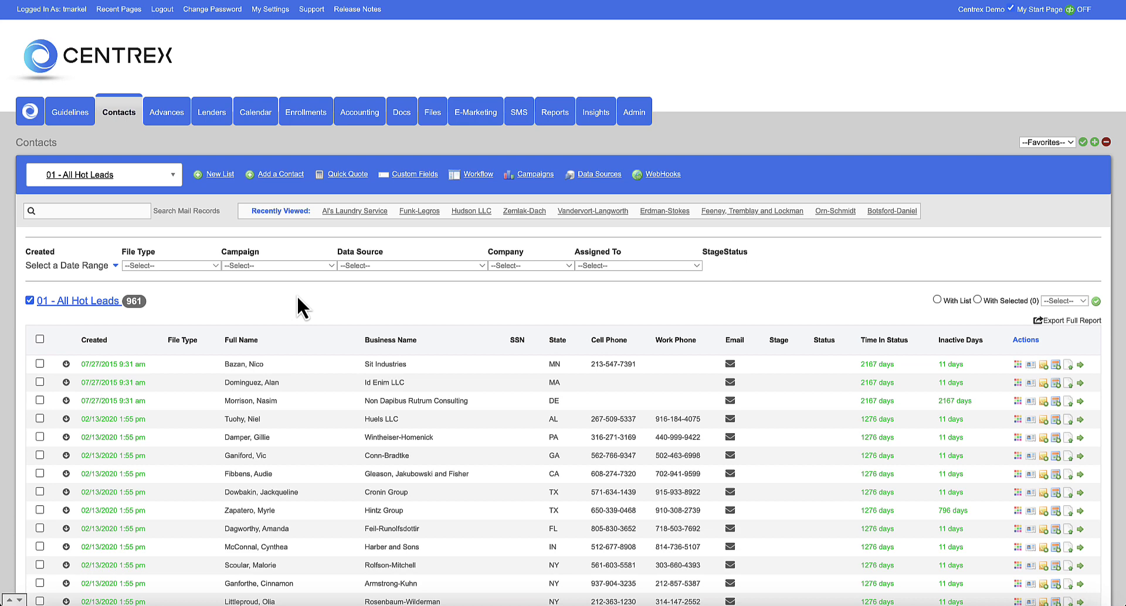
pyautogui.scroll(-1, 296, 294)
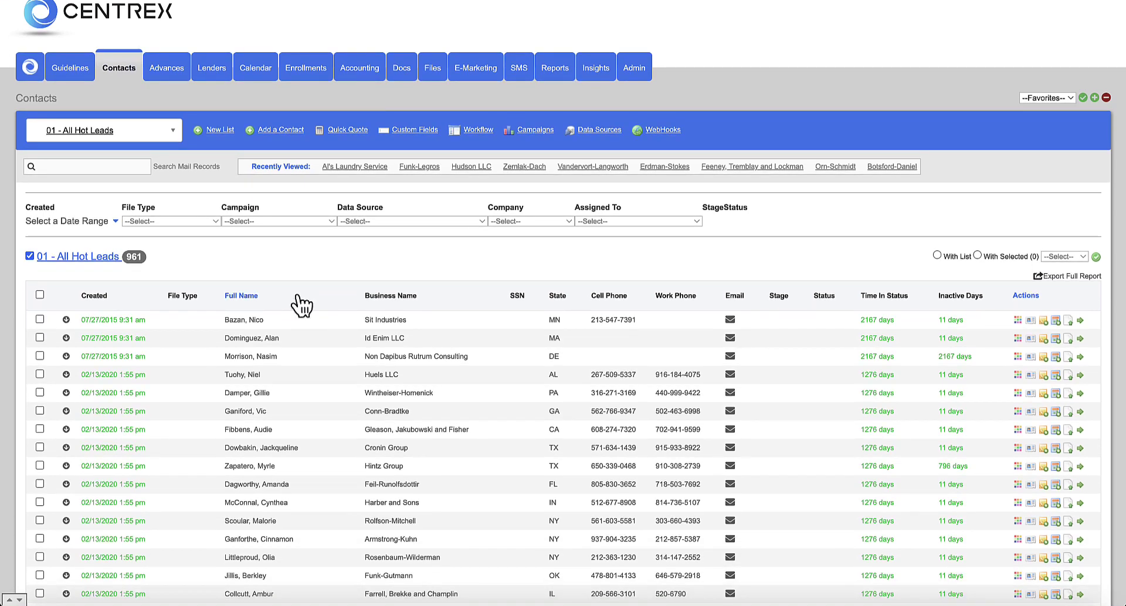
pyautogui.click(613, 375)
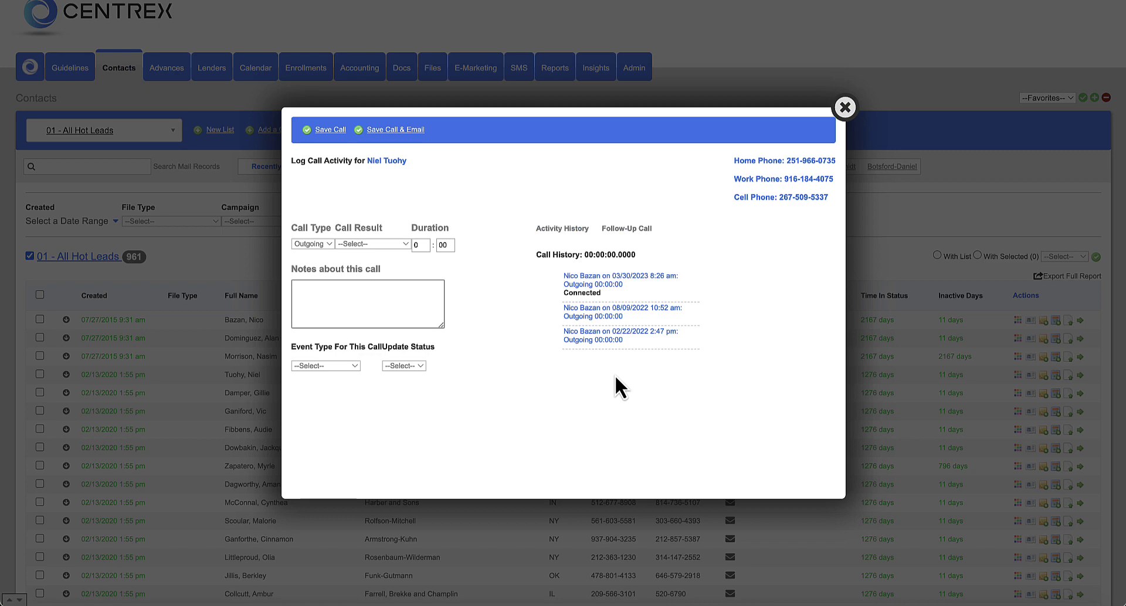
pyautogui.click(331, 245)
pyautogui.click(331, 246)
pyautogui.click(382, 245)
pyautogui.click(395, 218)
pyautogui.click(363, 294)
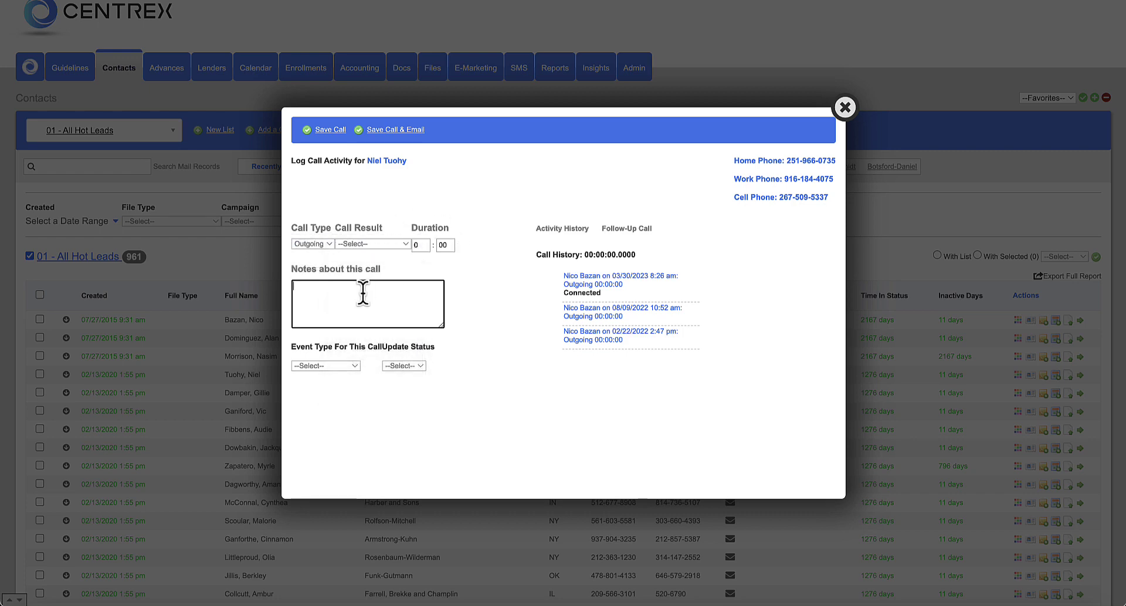
pyautogui.click(357, 367)
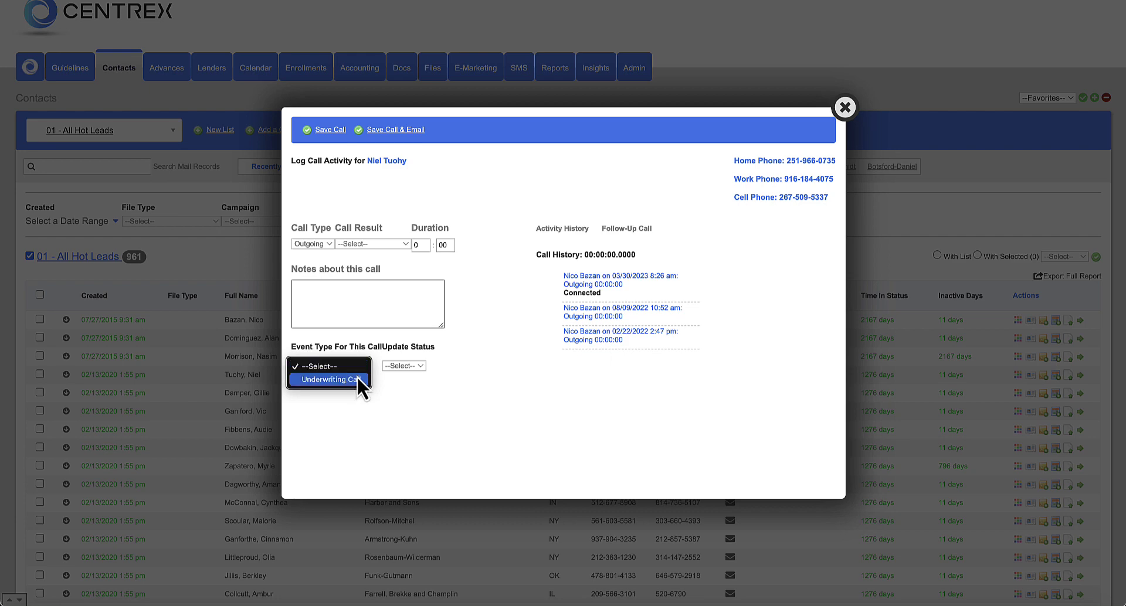
pyautogui.click(351, 405)
pyautogui.click(410, 366)
pyautogui.click(414, 367)
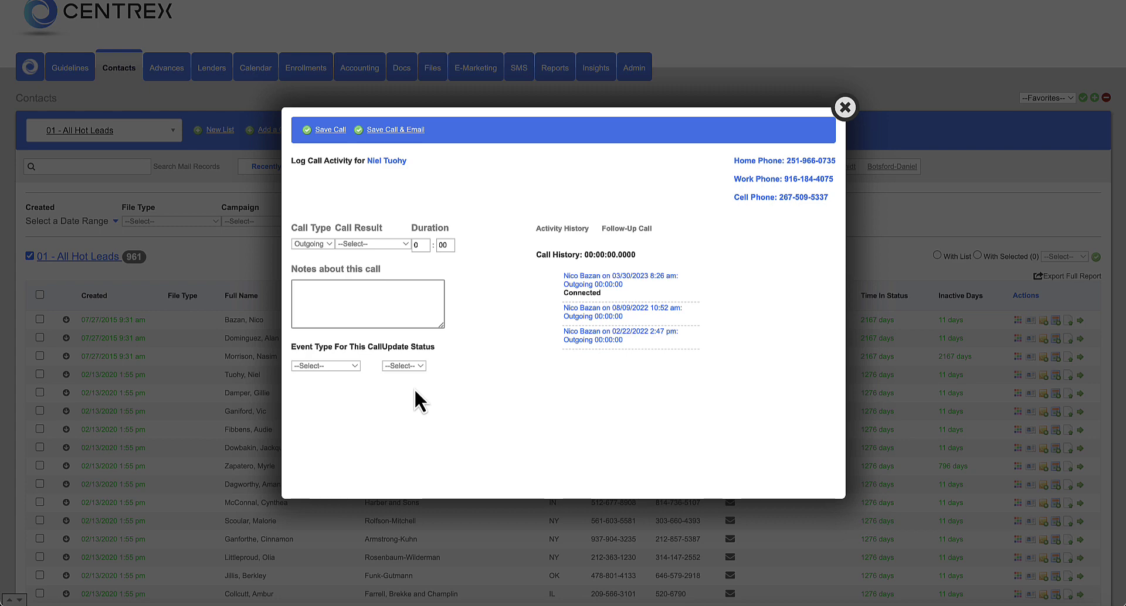
# - Tick Schedule This Call for a follow-up call, then close the Log Call dialog unsaved
pyautogui.click(642, 234)
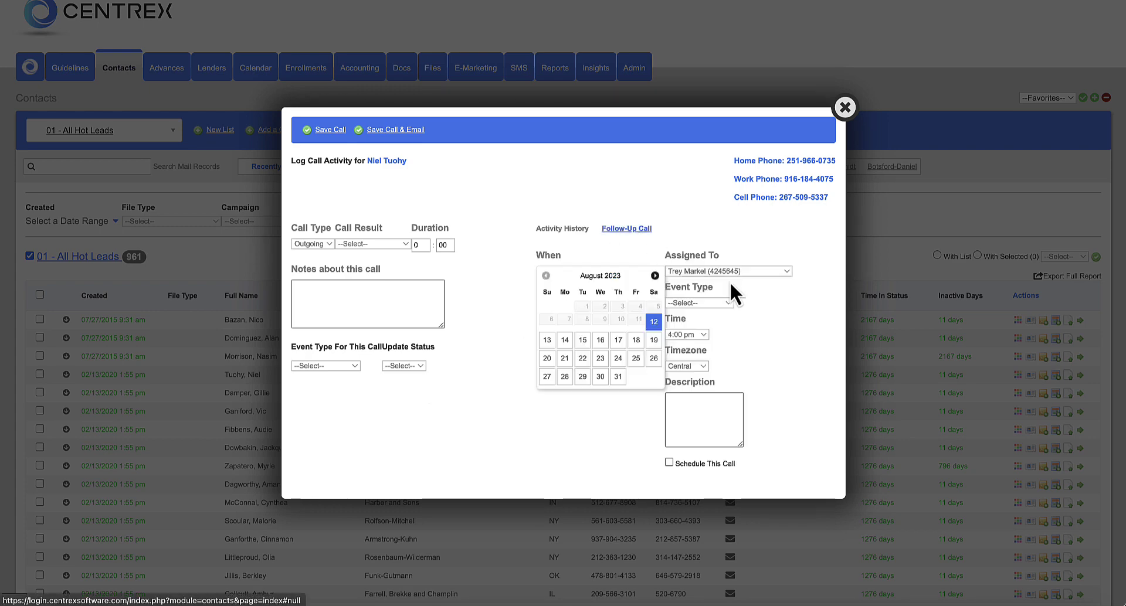
pyautogui.scroll(-1, 780, 332)
pyautogui.click(669, 463)
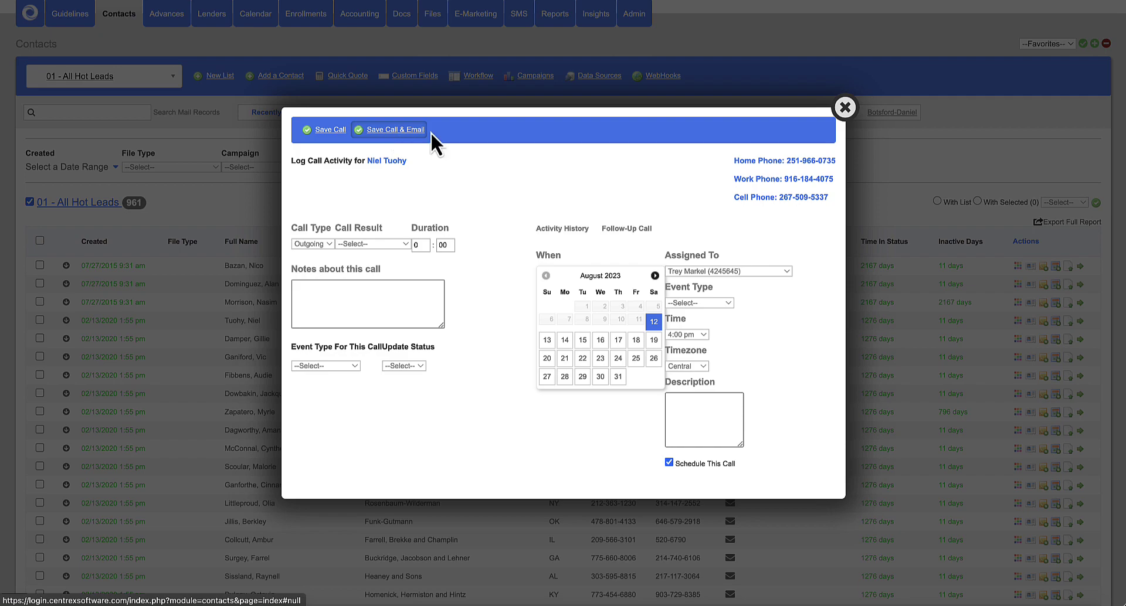
pyautogui.click(845, 107)
pyautogui.scroll(-1, 527, 270)
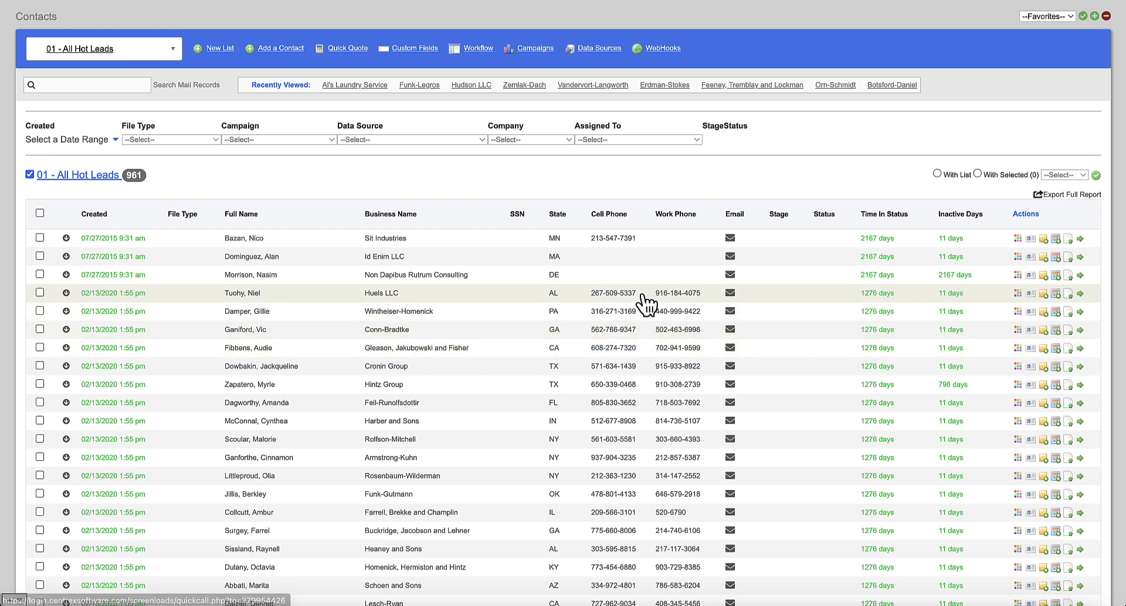
# - Start an email to the fourth contact in the Hot Leads list from its Email column
pyautogui.scroll(3, 647, 300)
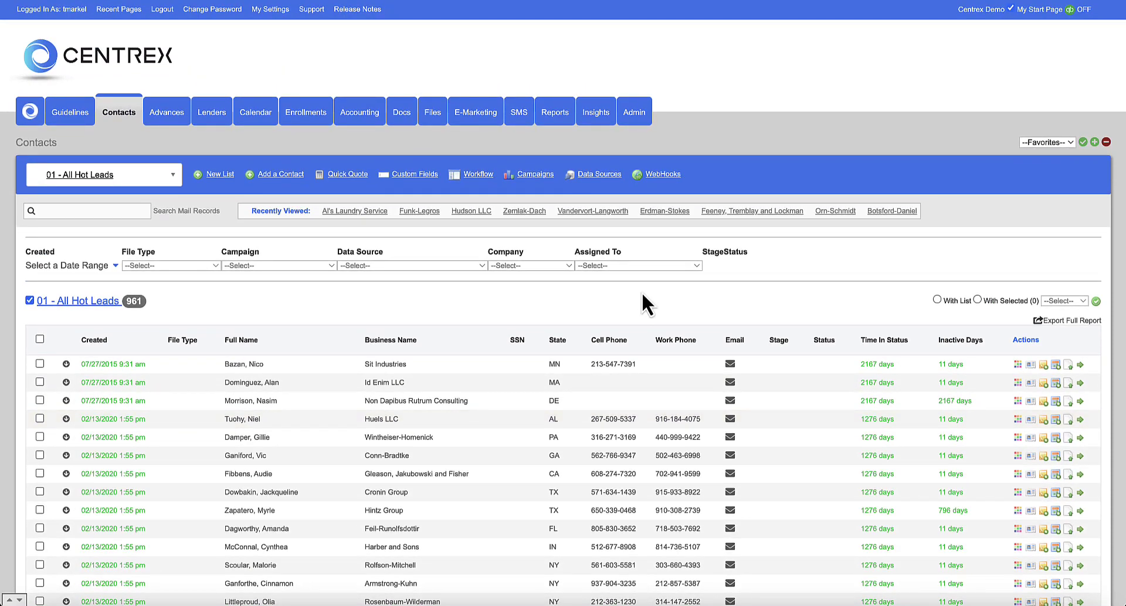
pyautogui.scroll(-1, 642, 291)
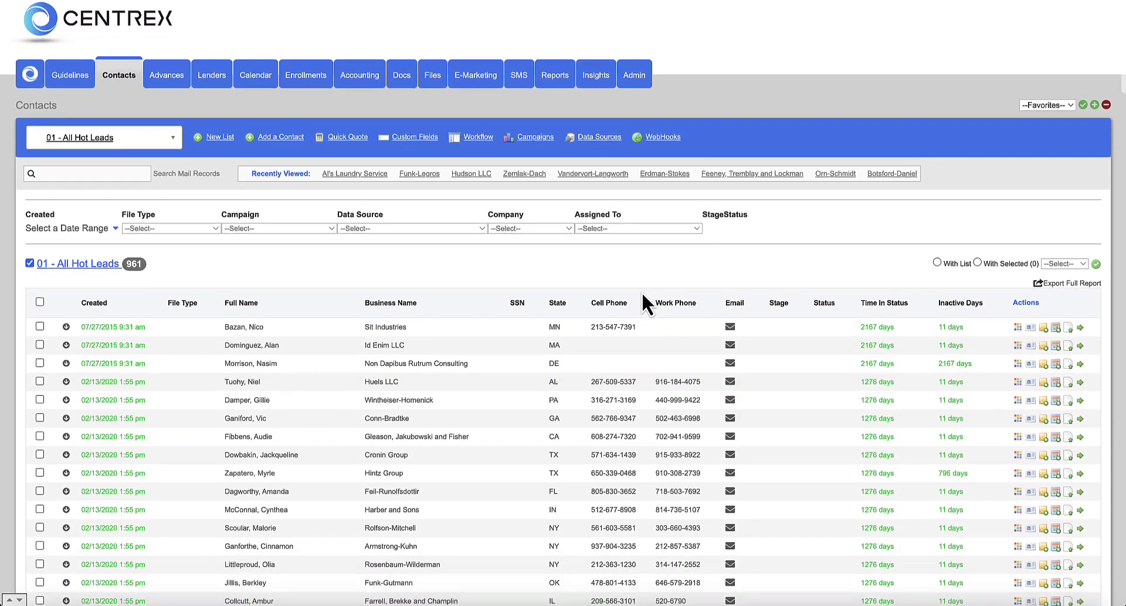
pyautogui.click(730, 382)
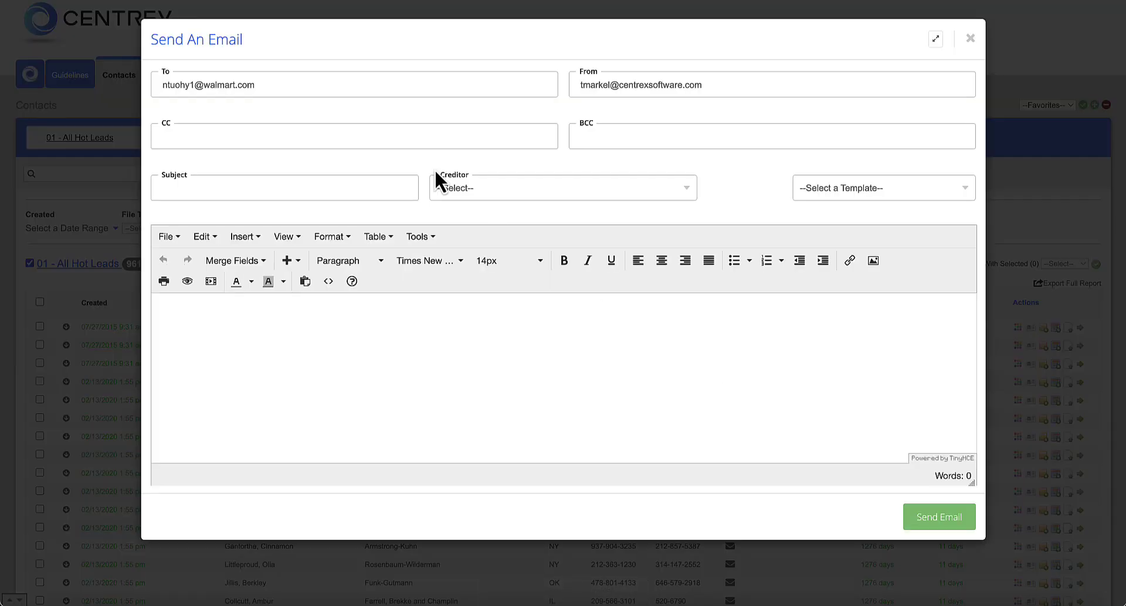
# - Check the To, From, CC and Subject fields, then apply the Business Loan Email Template
pyautogui.click(226, 84)
pyautogui.click(631, 85)
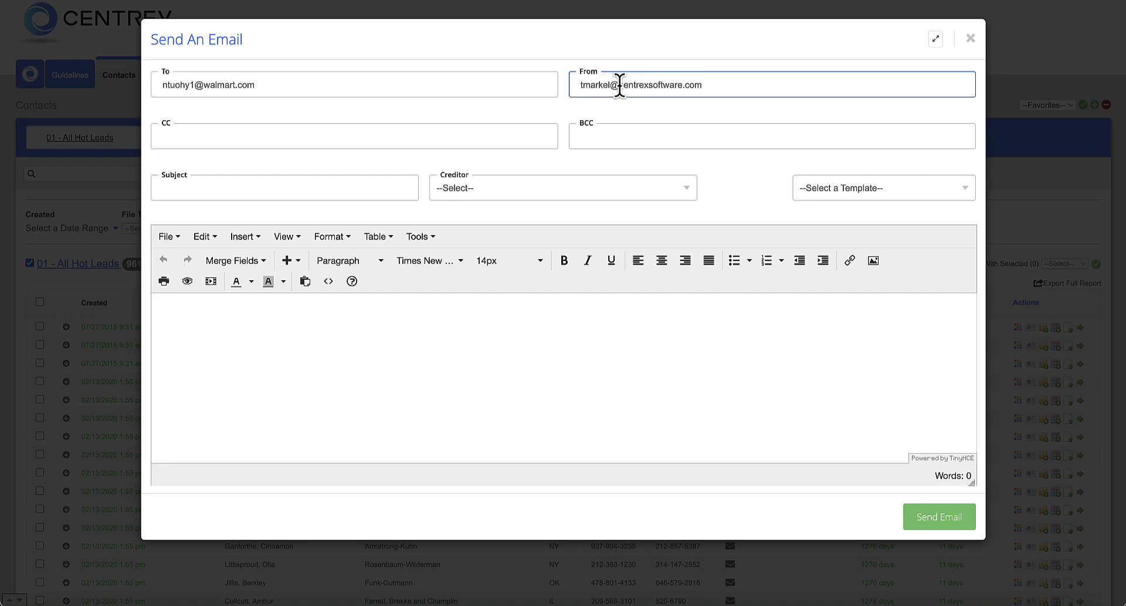
pyautogui.click(550, 135)
pyautogui.click(382, 193)
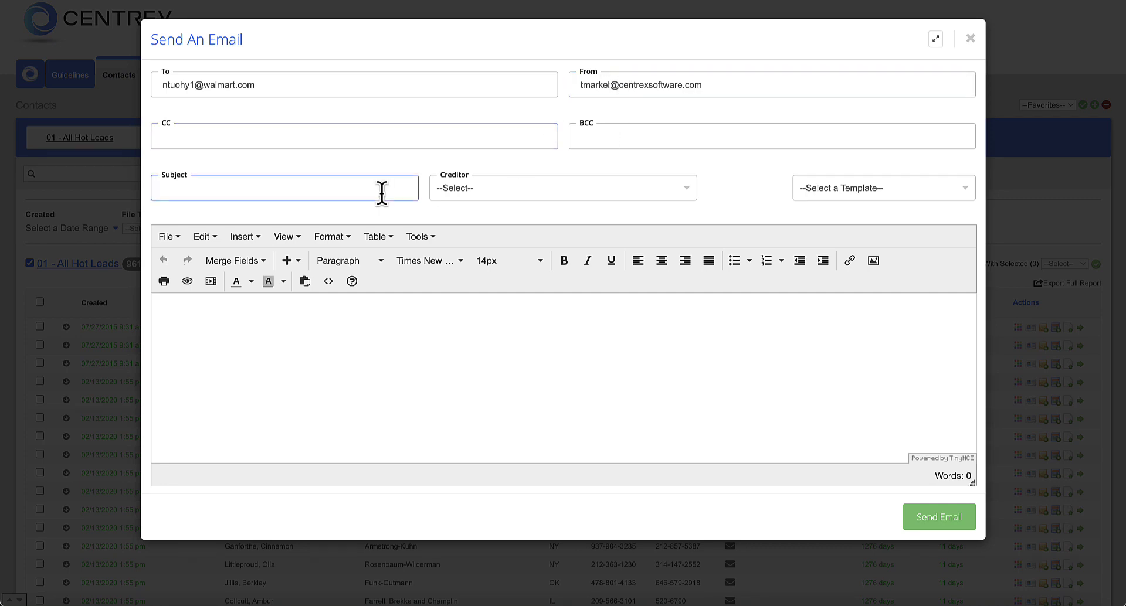
pyautogui.click(850, 189)
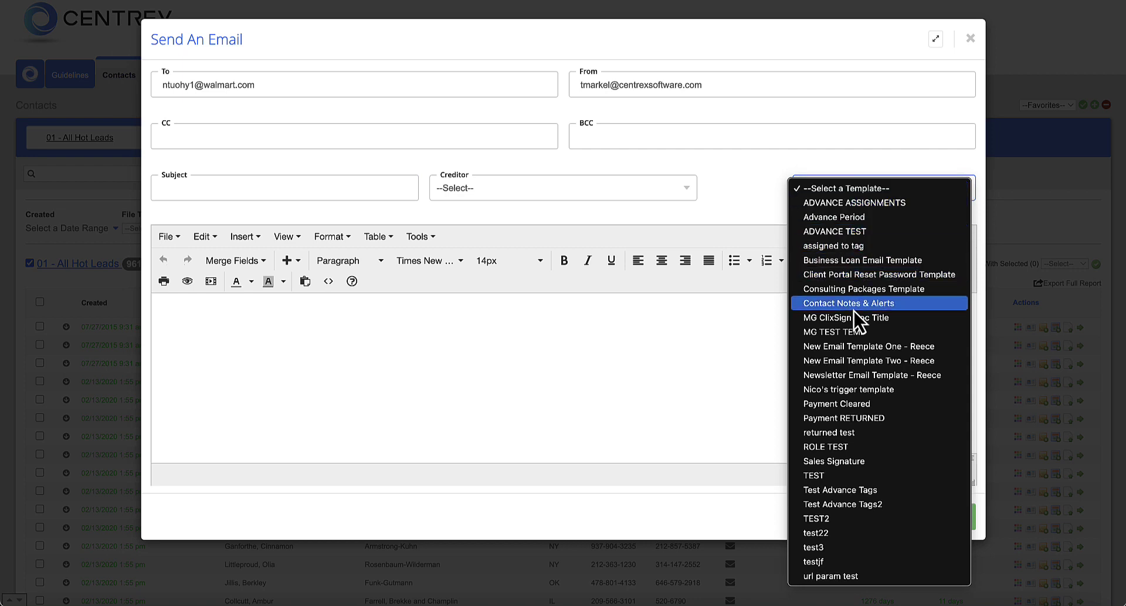
pyautogui.click(853, 262)
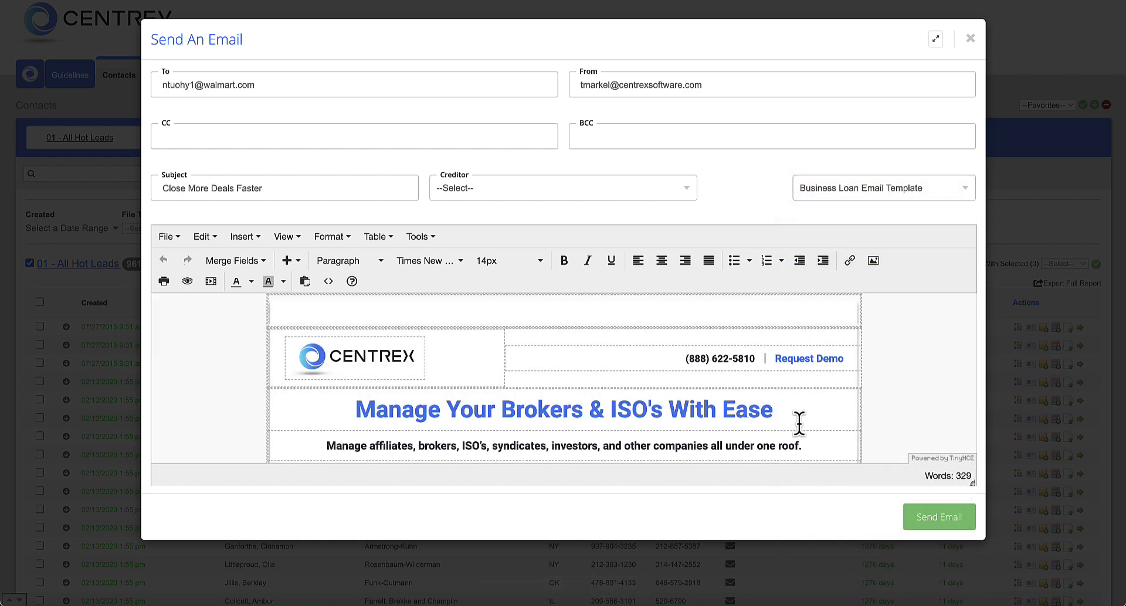
pyautogui.scroll(-5, 797, 423)
pyautogui.scroll(-6, 799, 423)
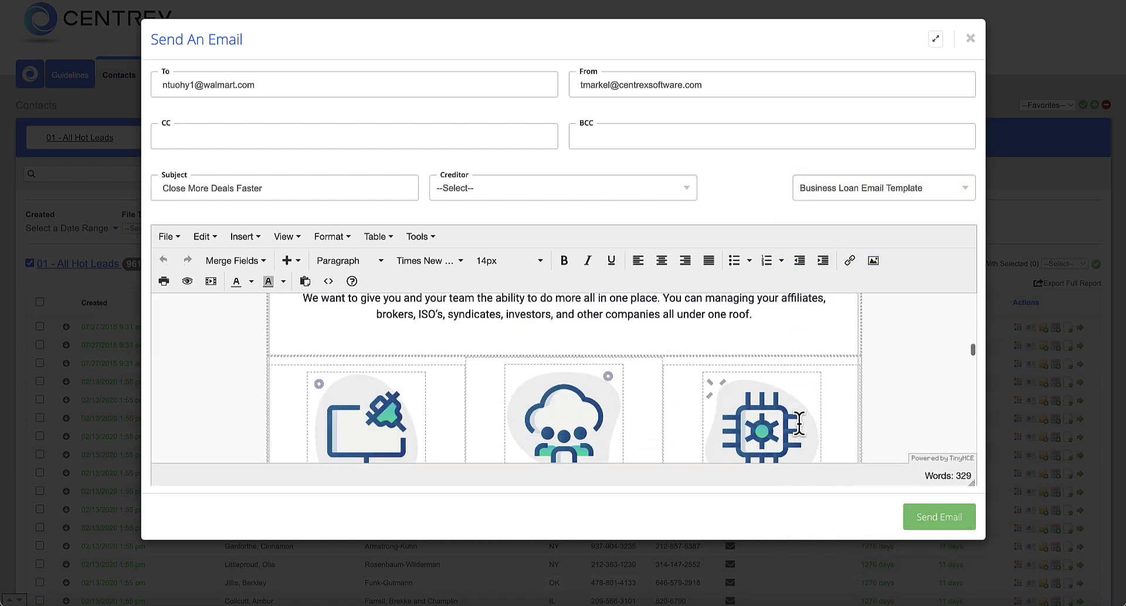
pyautogui.scroll(5, 799, 423)
pyautogui.scroll(2, 798, 423)
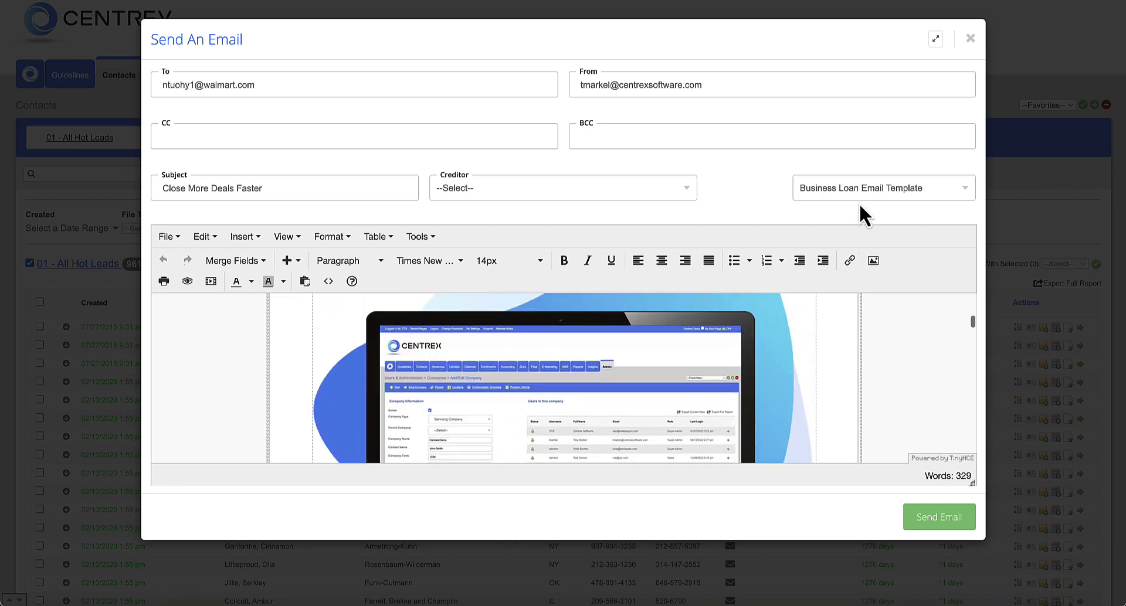
pyautogui.click(864, 188)
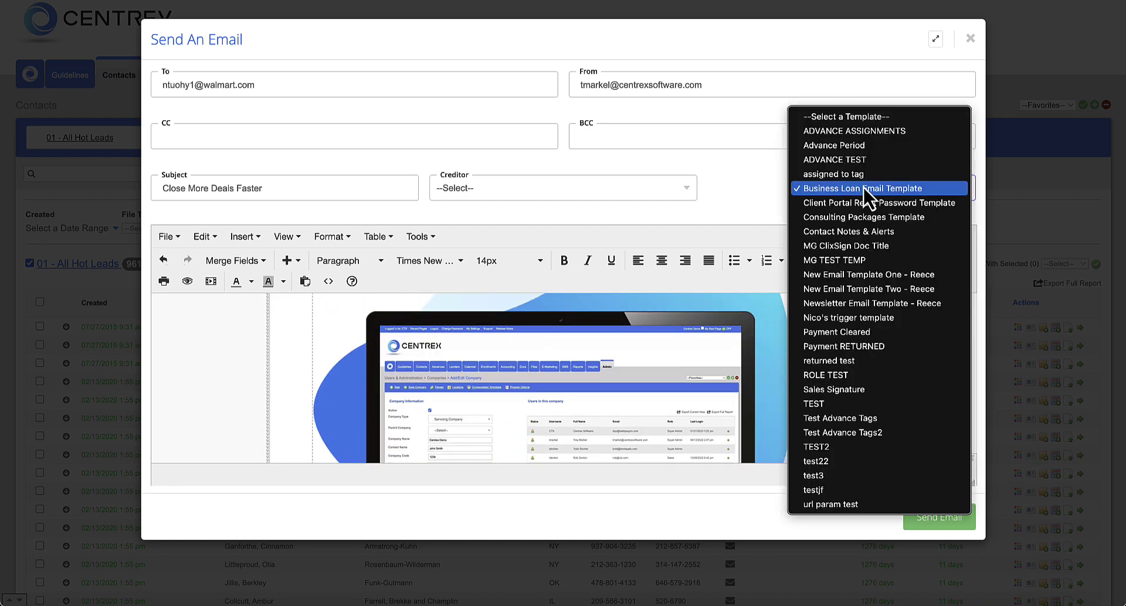
# - Switch the email to the Sales Signature template, review it, and close it unsent
pyautogui.click(862, 389)
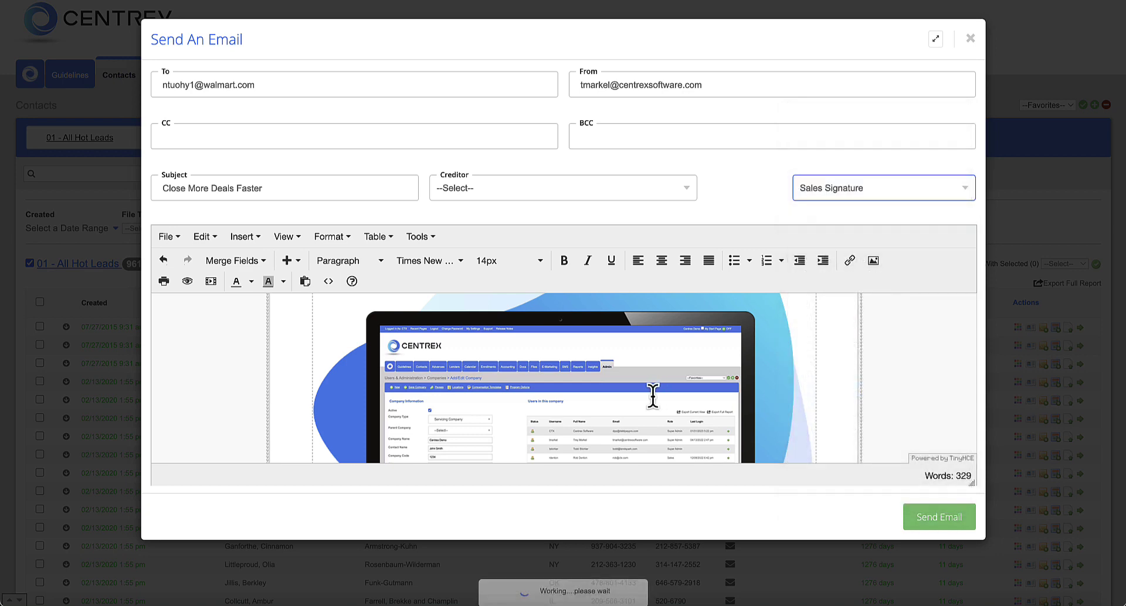
pyautogui.scroll(2, 407, 402)
pyautogui.scroll(1, 408, 403)
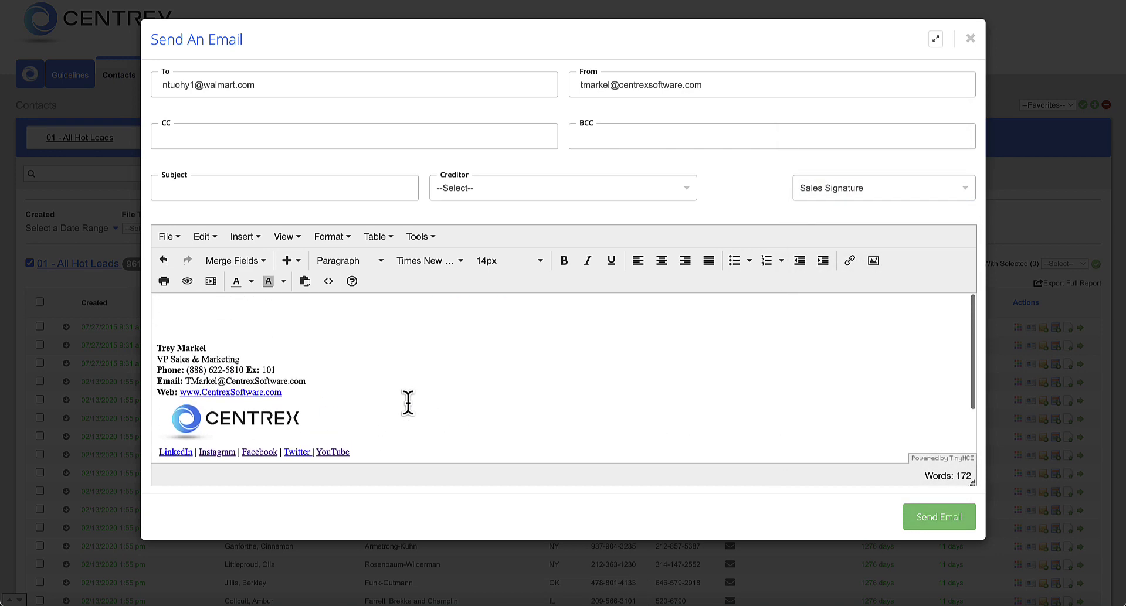
pyautogui.scroll(-3, 408, 402)
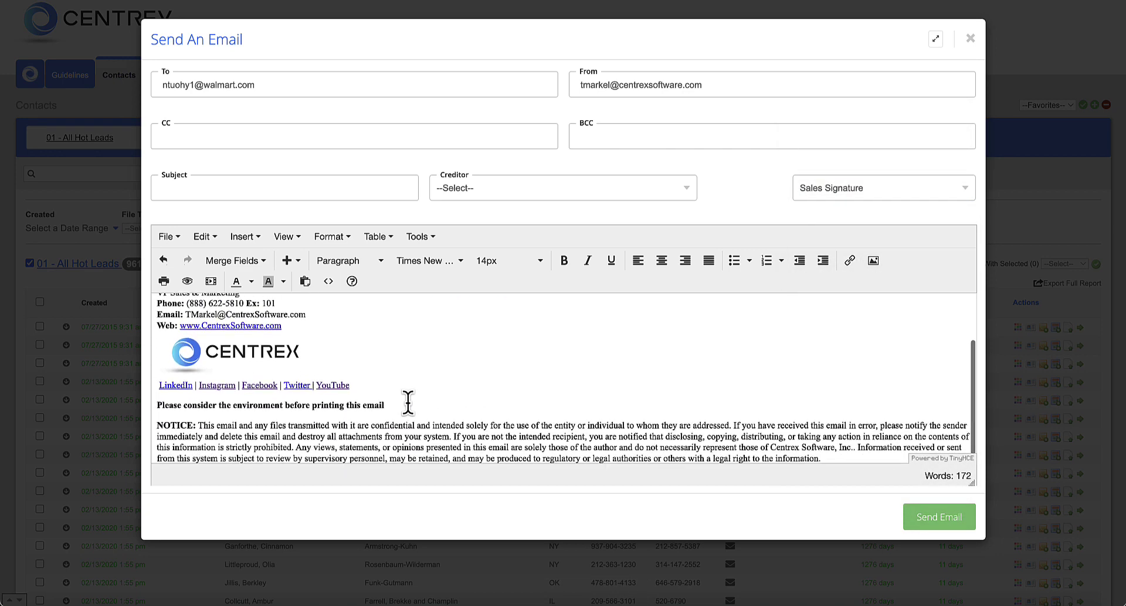
pyautogui.scroll(3, 407, 402)
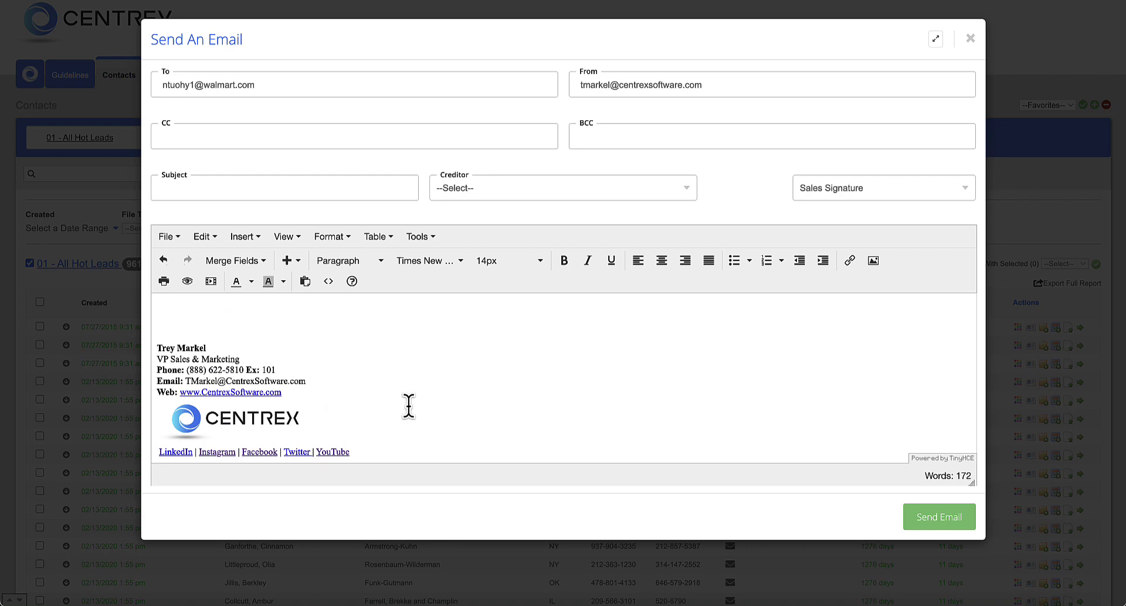
pyautogui.scroll(-3, 424, 476)
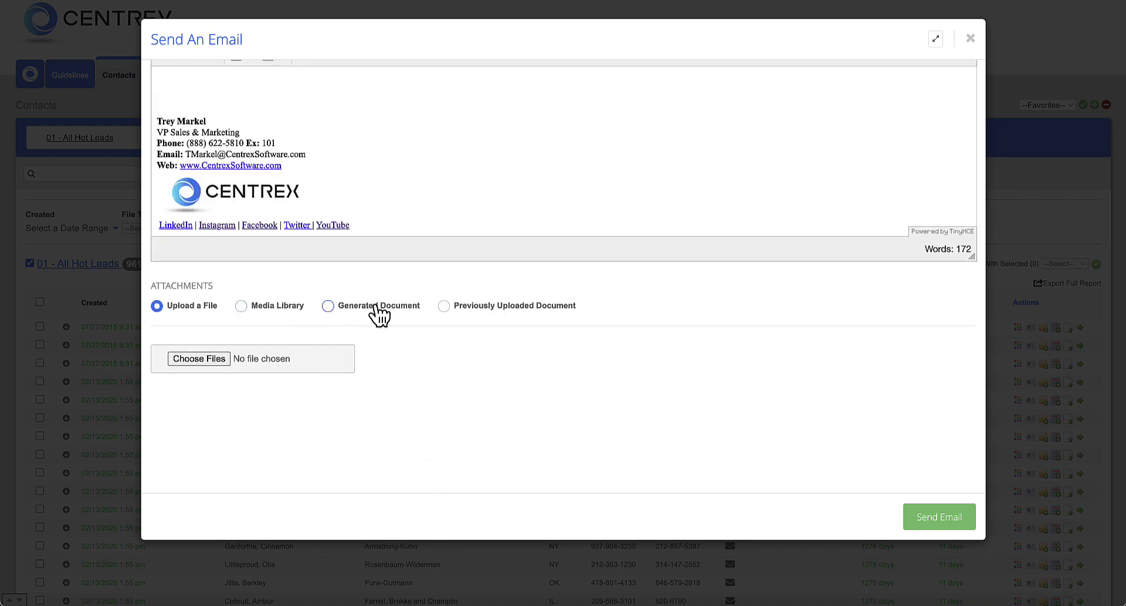
pyautogui.scroll(3, 422, 328)
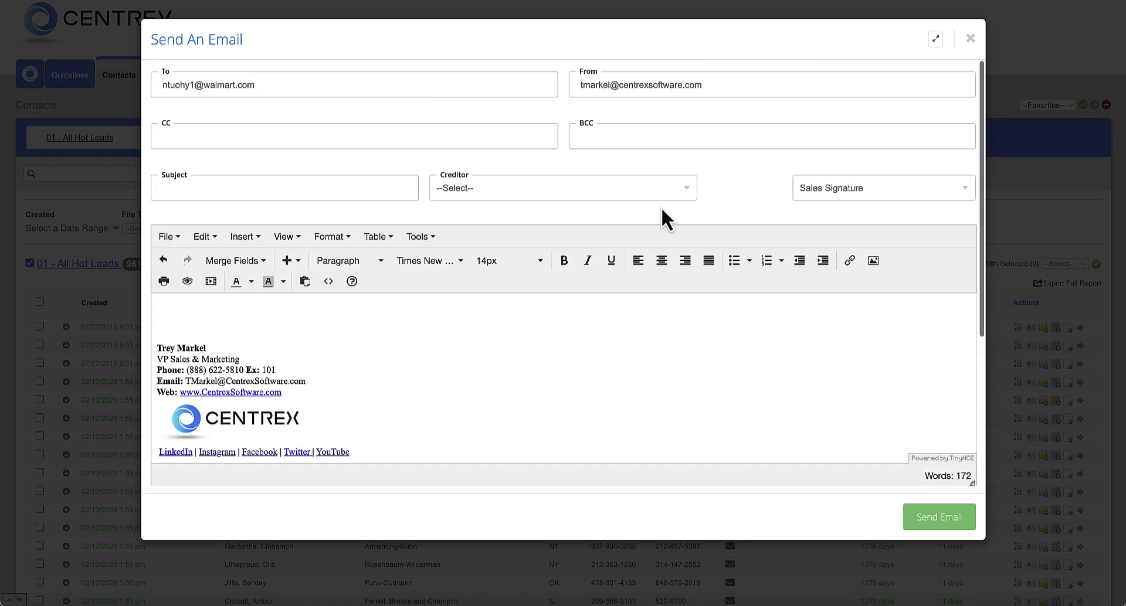
pyautogui.click(971, 38)
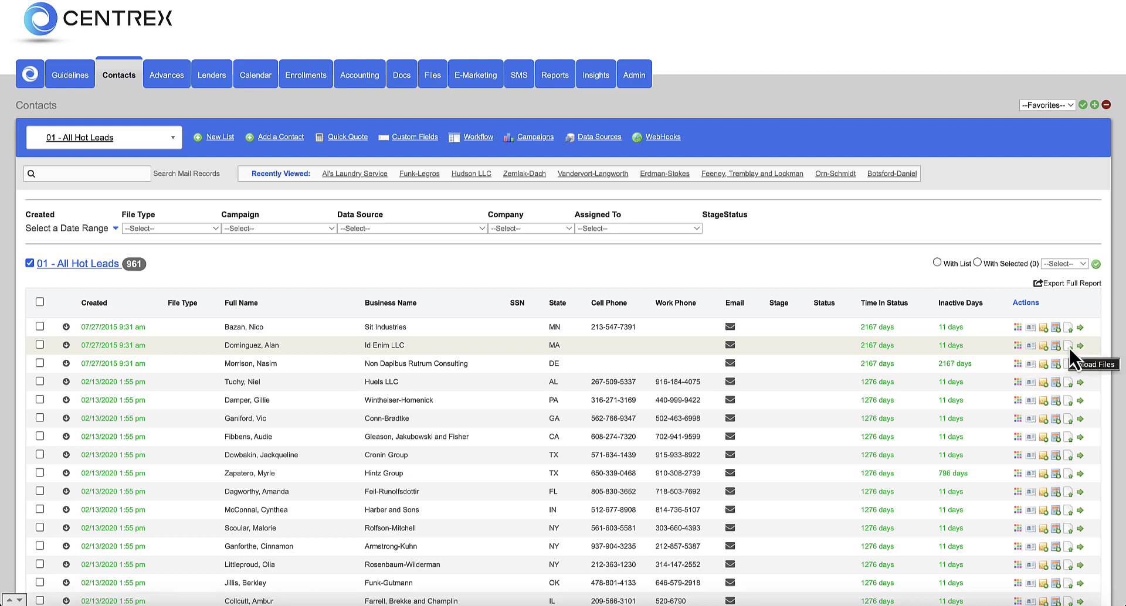
pyautogui.scroll(-1, 657, 305)
pyautogui.scroll(2, 657, 305)
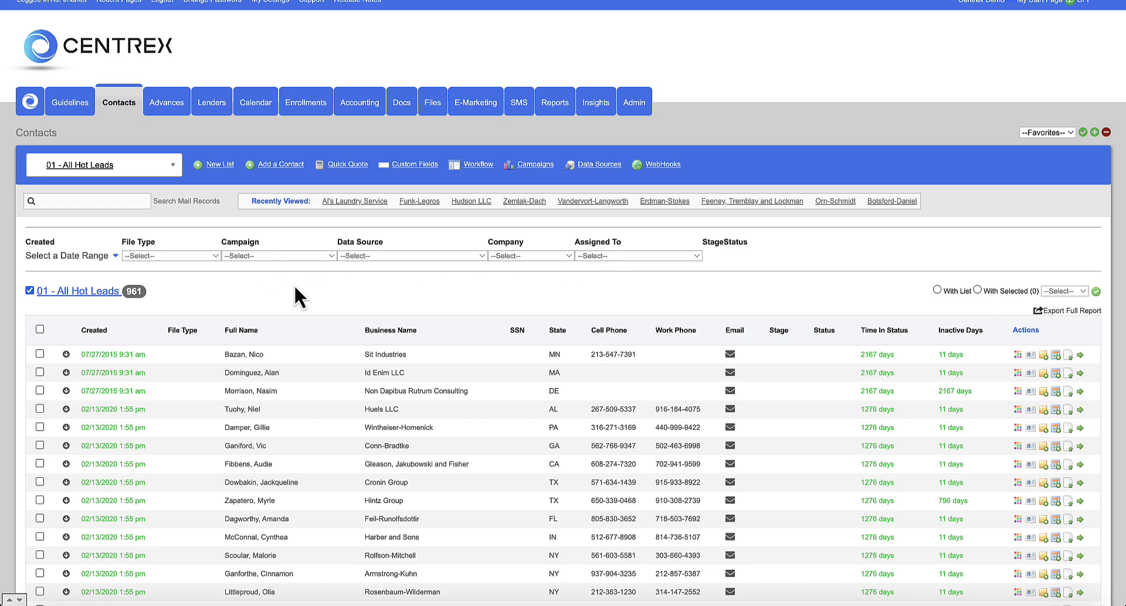
pyautogui.scroll(-1, 281, 275)
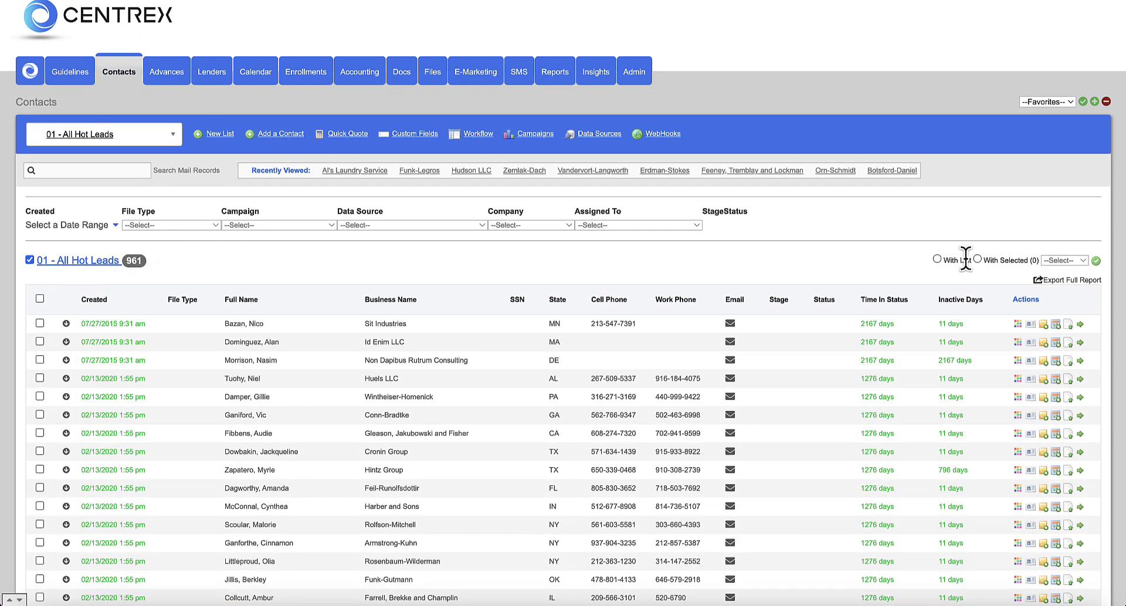
pyautogui.moveTo(941, 262); pyautogui.dragTo(964, 263)
# - Tick the first seven contacts in the 01 - All Hot Leads list
pyautogui.click(39, 323)
pyautogui.click(40, 342)
pyautogui.click(40, 360)
pyautogui.click(40, 378)
pyautogui.click(40, 397)
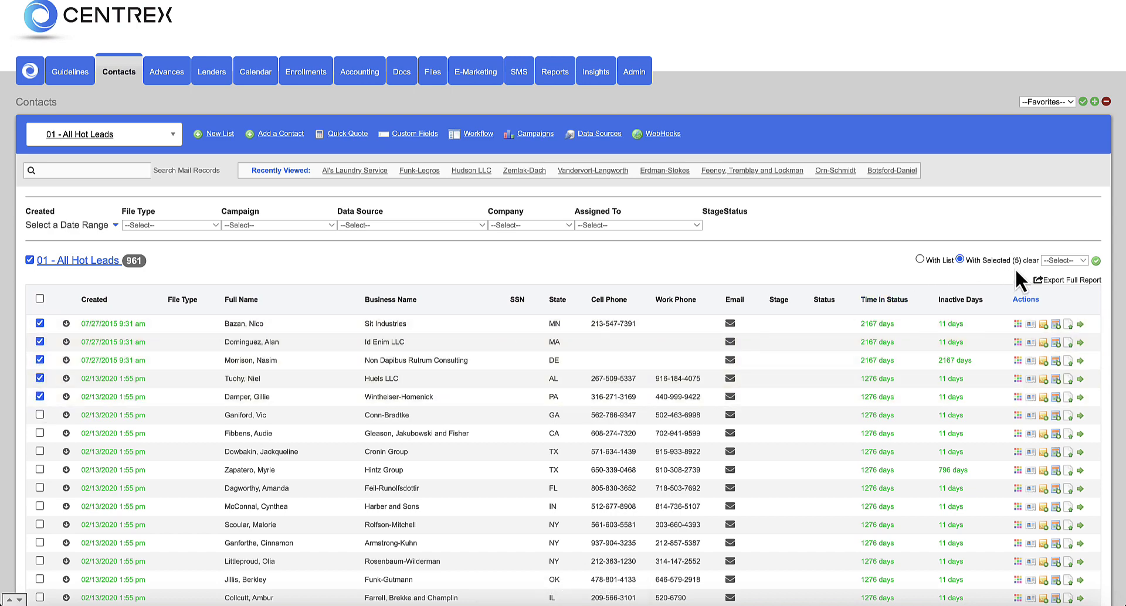
pyautogui.click(40, 416)
pyautogui.click(39, 433)
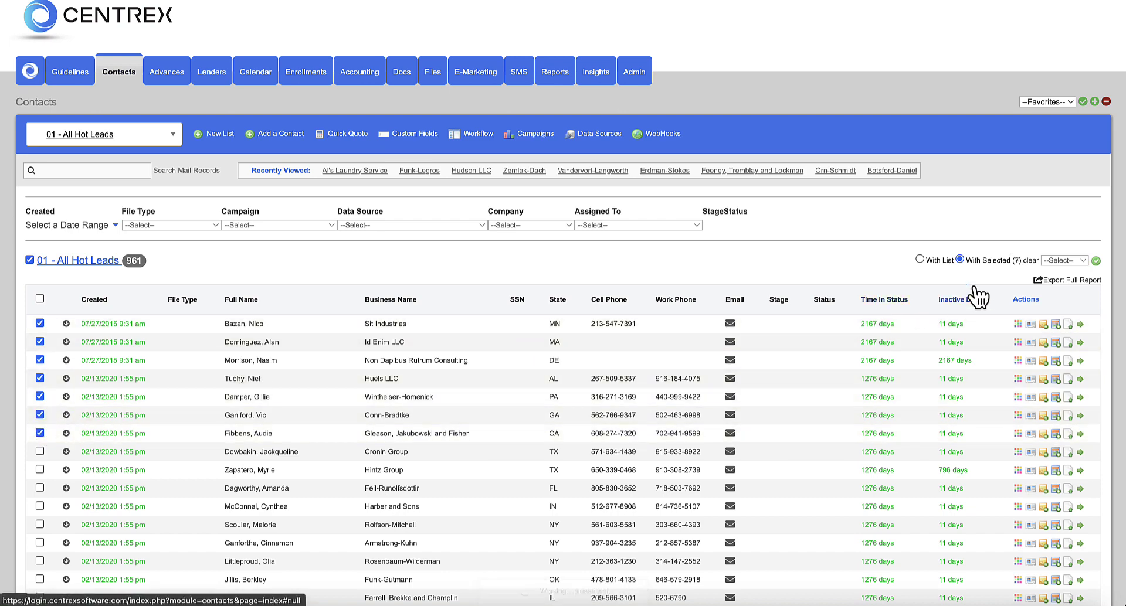
# - Switch the bulk action to apply to the whole list and choose Mass Edit
pyautogui.click(1070, 261)
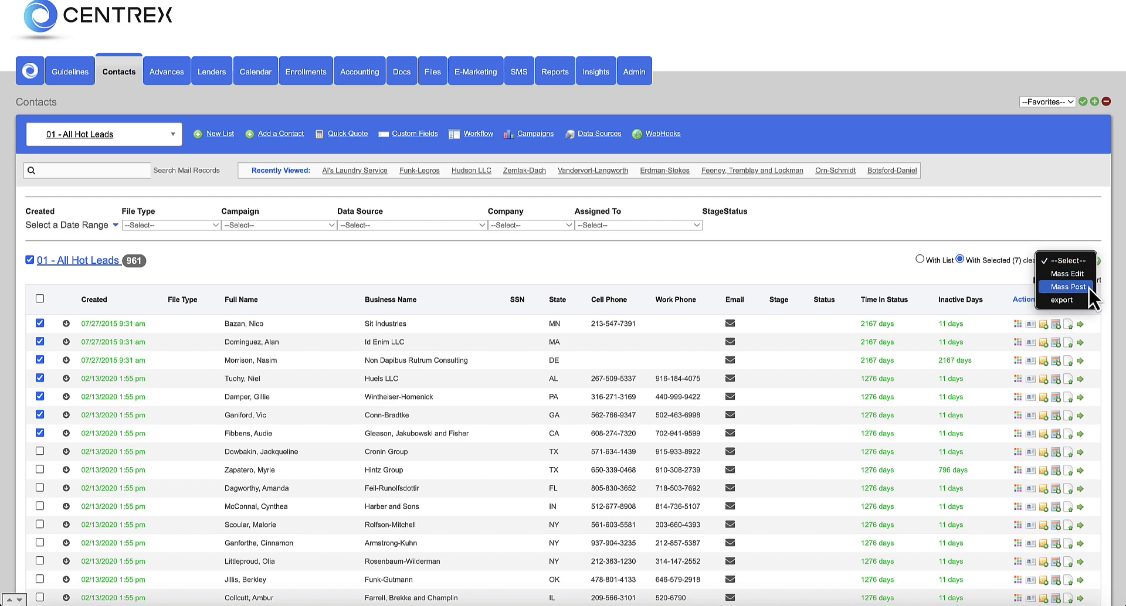
pyautogui.click(1062, 300)
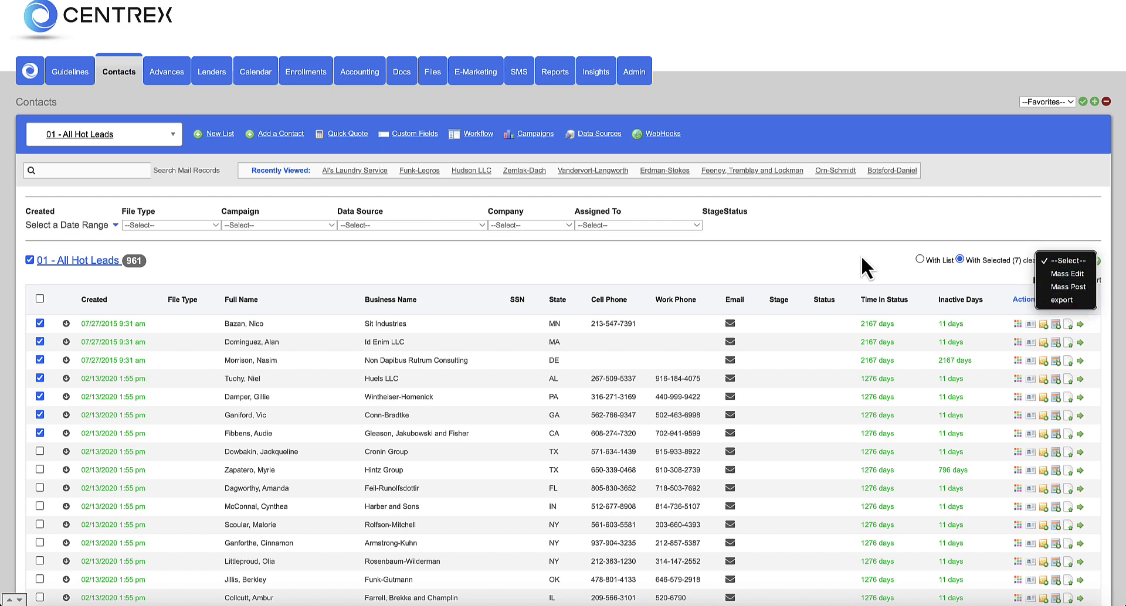
pyautogui.click(919, 259)
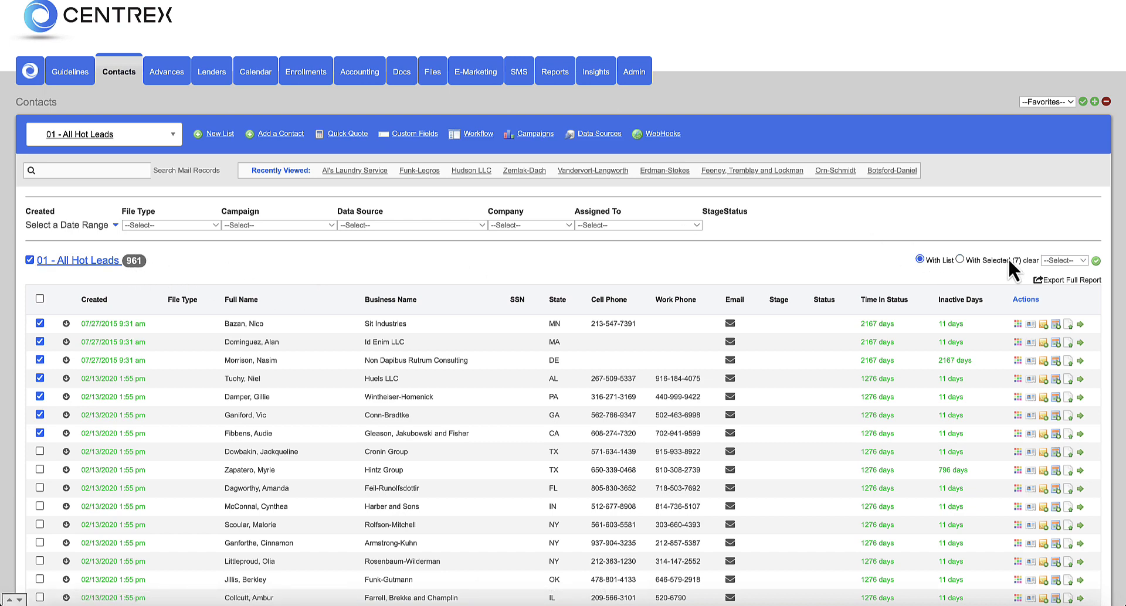
pyautogui.click(1065, 260)
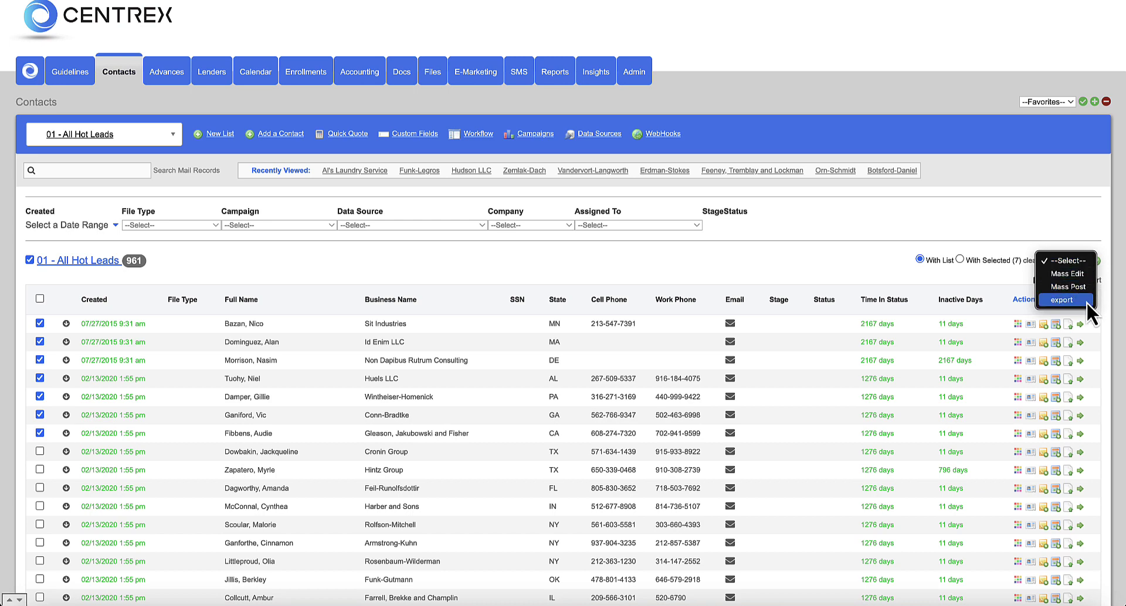
pyautogui.click(1083, 274)
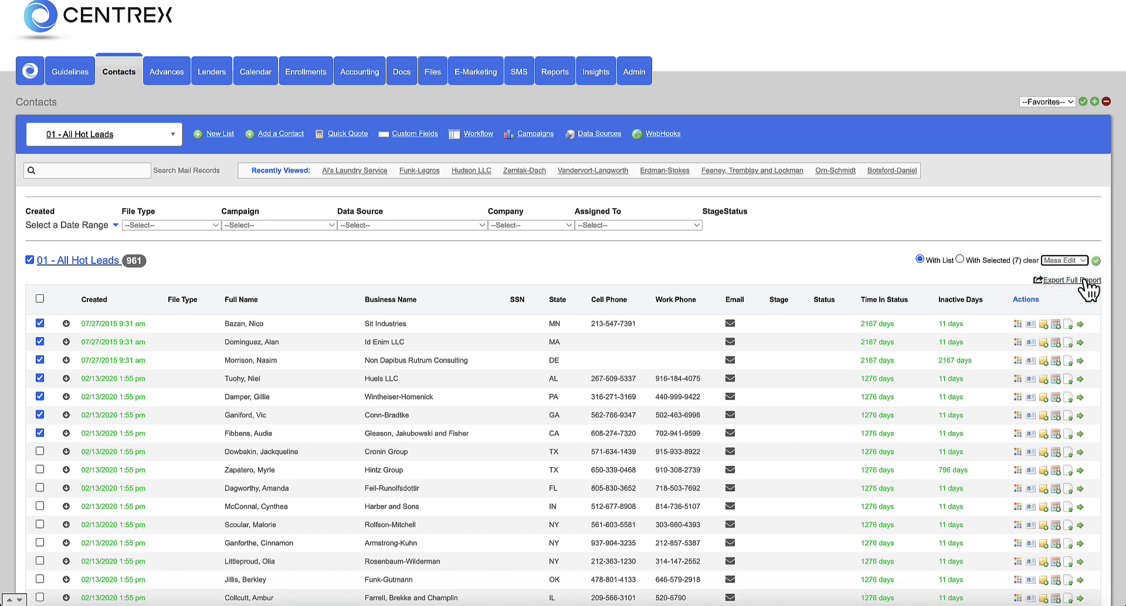
pyautogui.click(1096, 261)
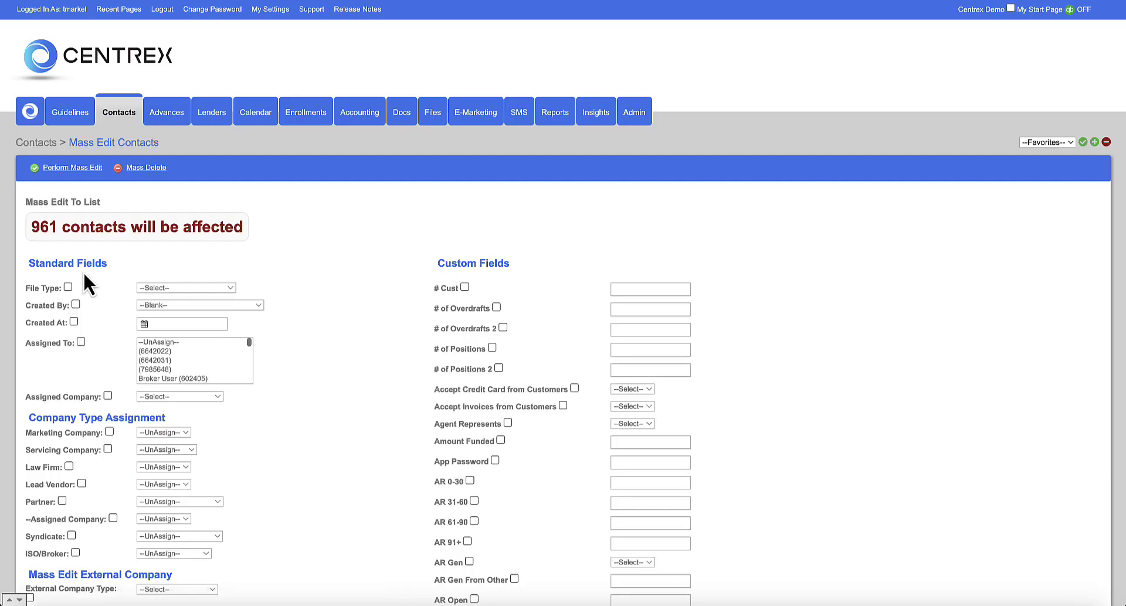
pyautogui.scroll(-1, 83, 273)
pyautogui.moveTo(29, 213); pyautogui.dragTo(262, 223)
pyautogui.click(262, 223)
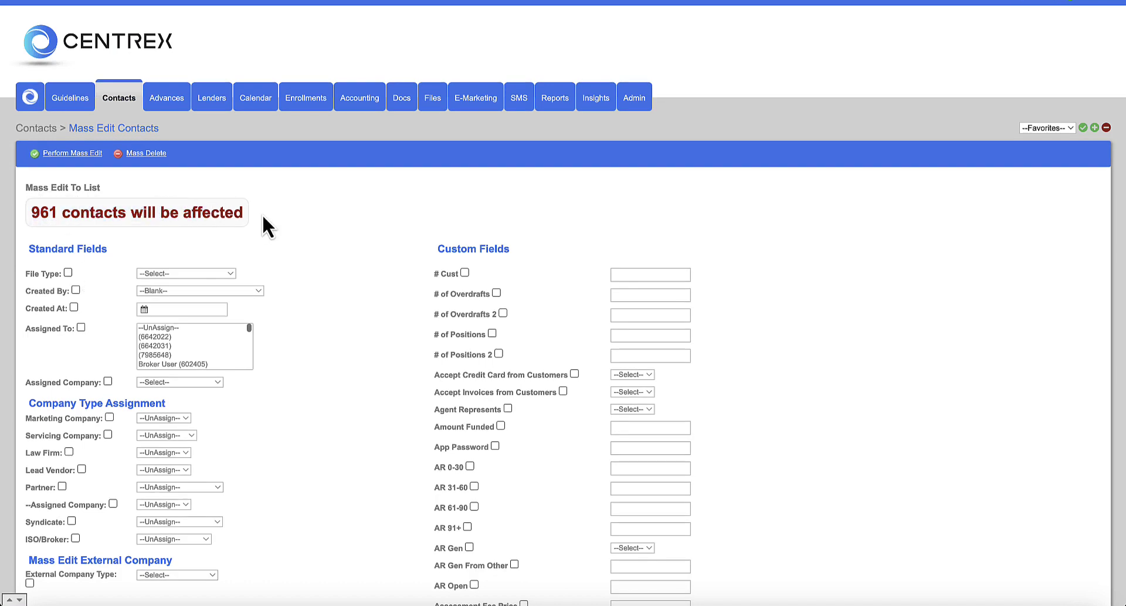
pyautogui.scroll(-9, 263, 217)
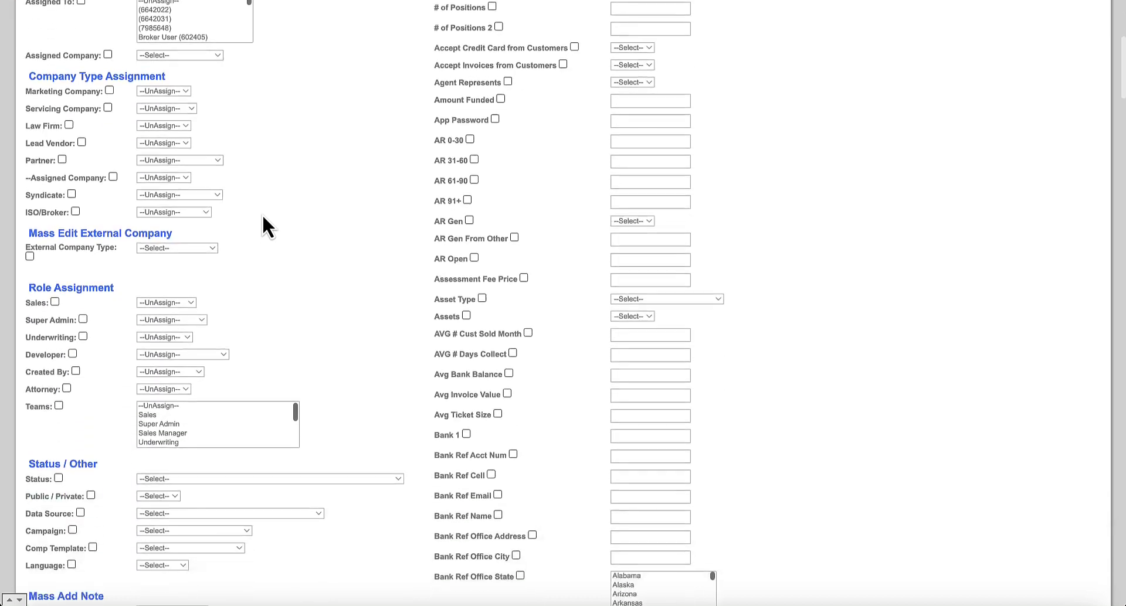
pyautogui.scroll(10, 263, 217)
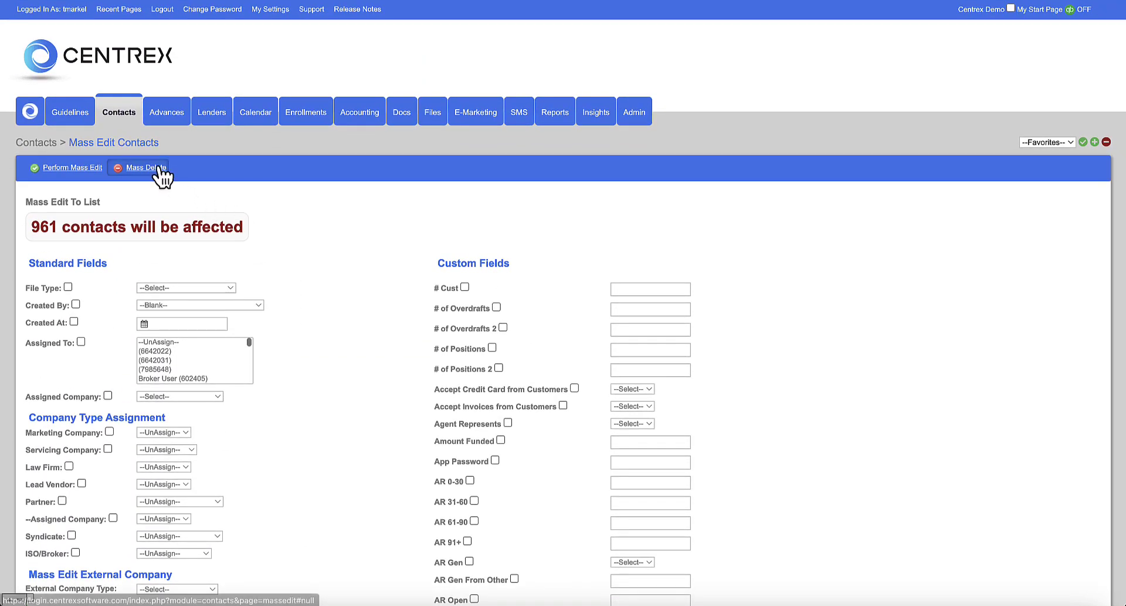
pyautogui.click(123, 114)
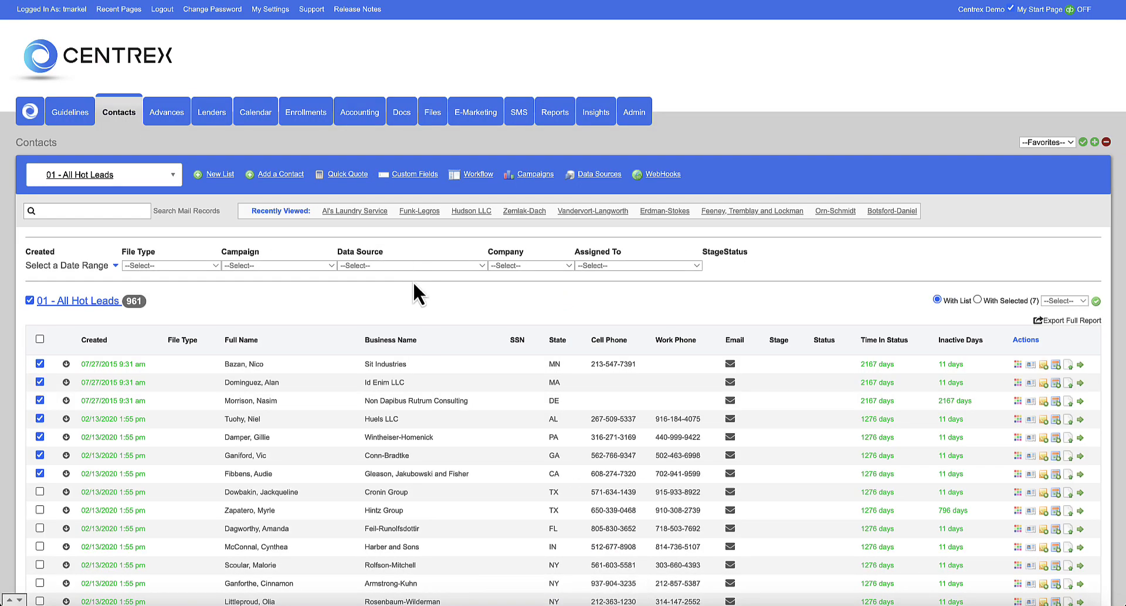
# - Search records for a contact's name, then open Al's Laundry Service from Recently Viewed
pyautogui.scroll(-2, 422, 337)
pyautogui.scroll(1, 428, 339)
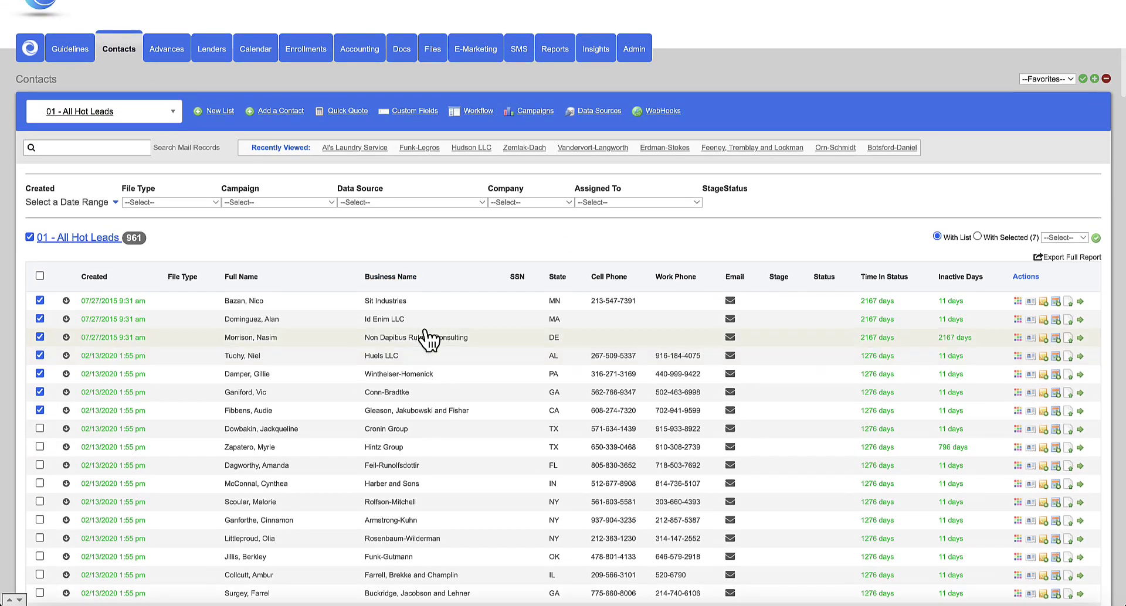
pyautogui.scroll(1, 429, 339)
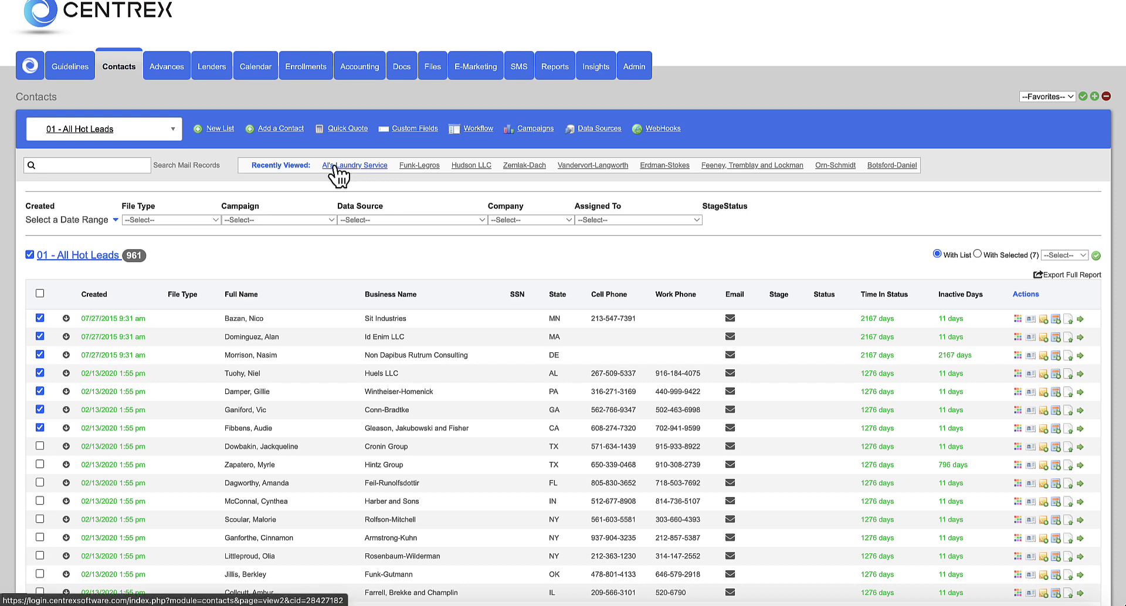
pyautogui.click(94, 168)
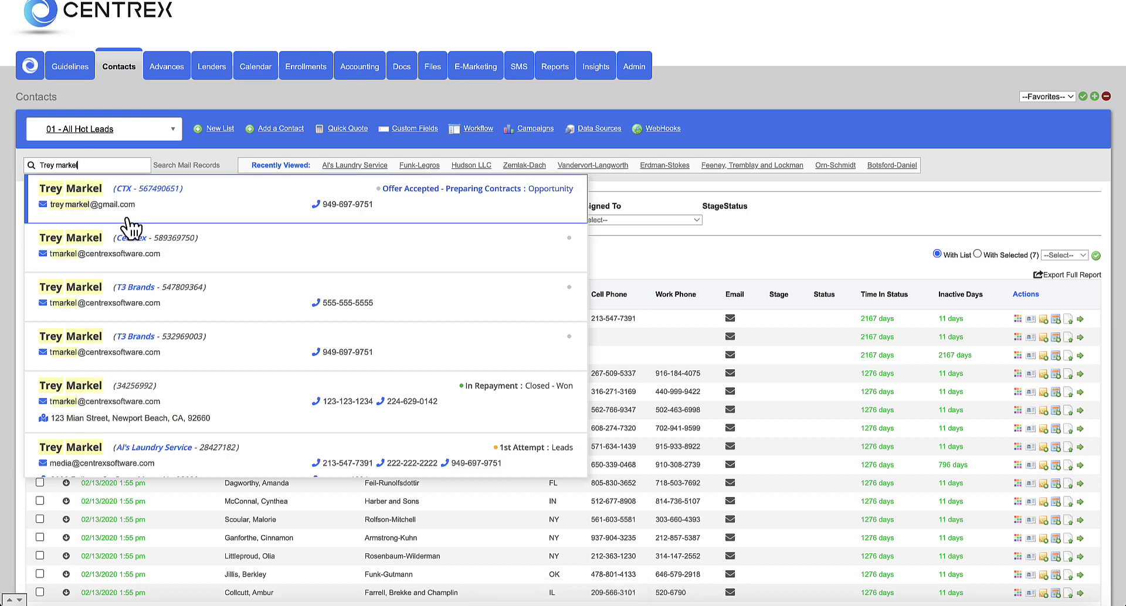
pyautogui.click(646, 252)
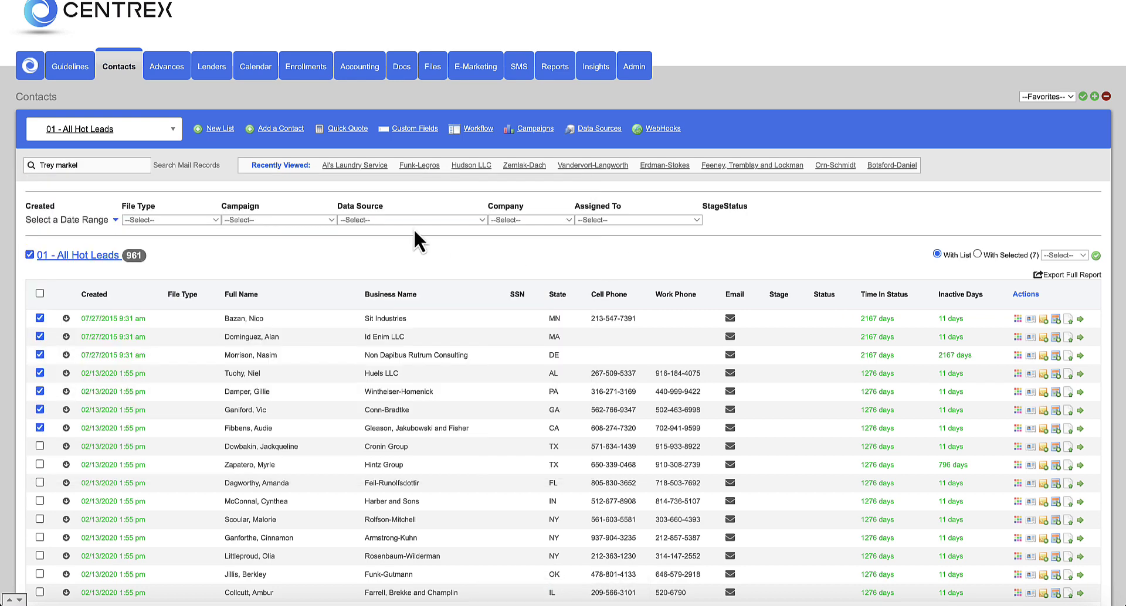
pyautogui.click(371, 166)
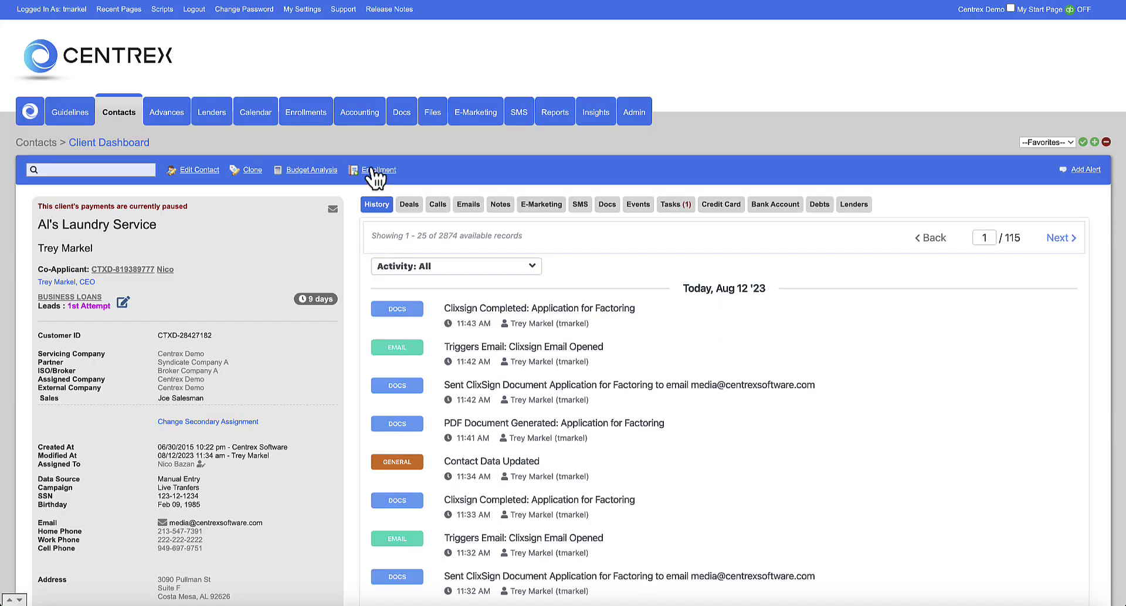
# - Review Al's Laundry Service's dashboard and edit its Leads : 1st Attempt stage and status
pyautogui.scroll(-2, 349, 232)
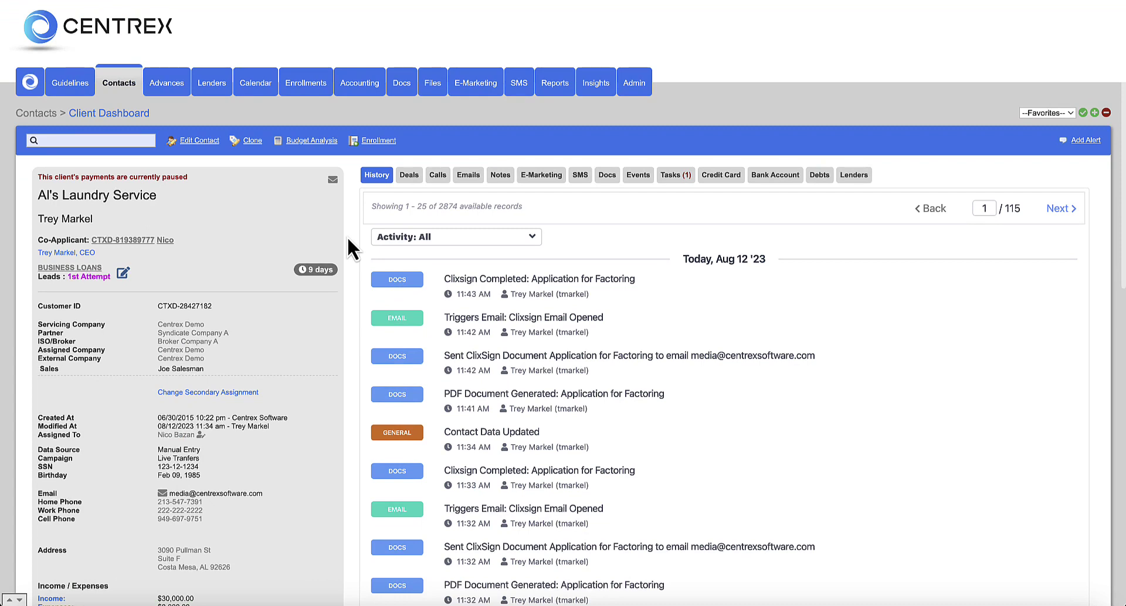
pyautogui.scroll(-1, 349, 240)
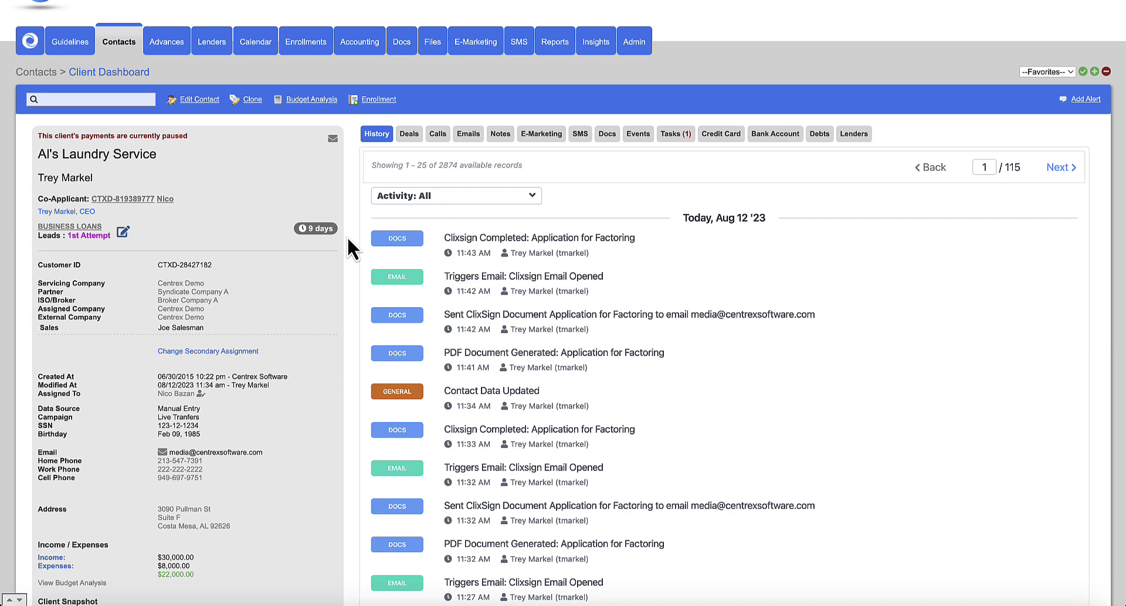
pyautogui.scroll(-4, 347, 237)
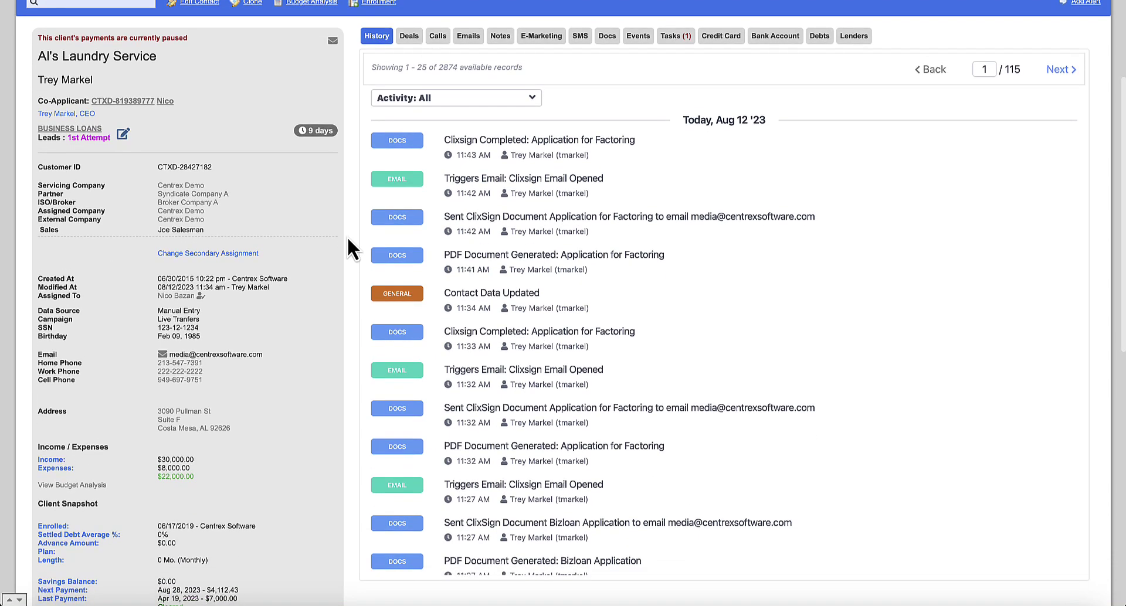
pyautogui.scroll(2, 347, 237)
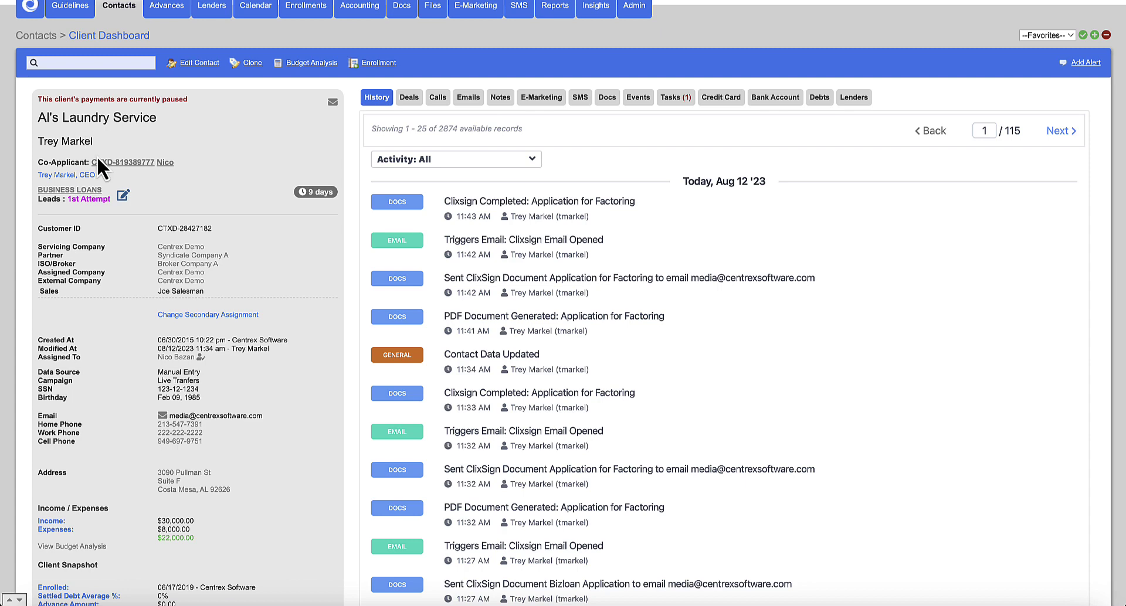
pyautogui.click(123, 196)
# - Close the stage and status window, then view and close the lead's Status History
pyautogui.click(845, 75)
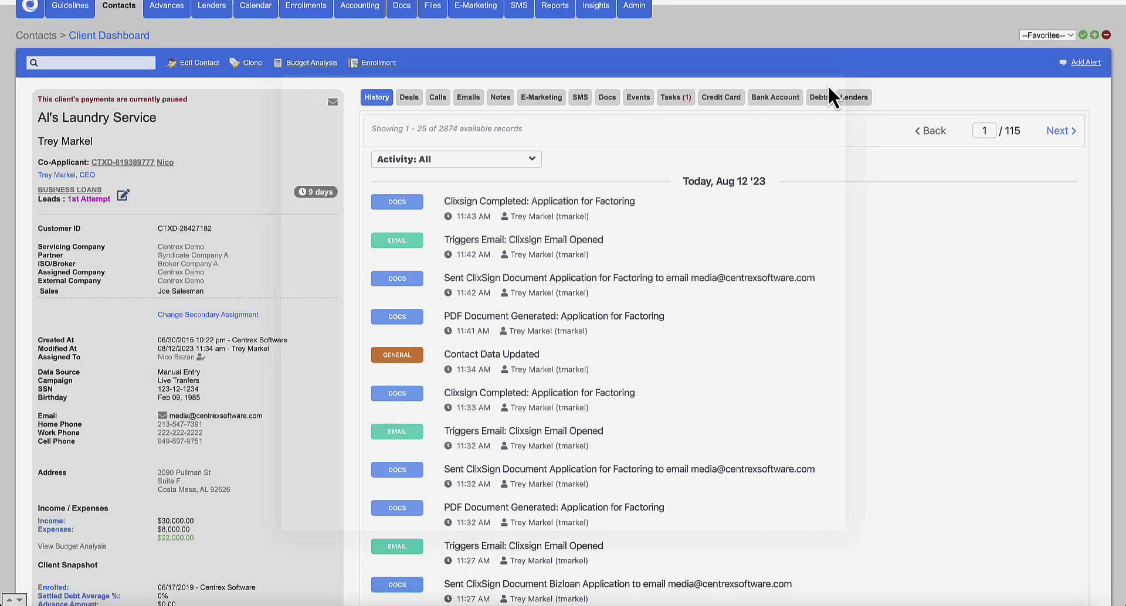
pyautogui.click(327, 195)
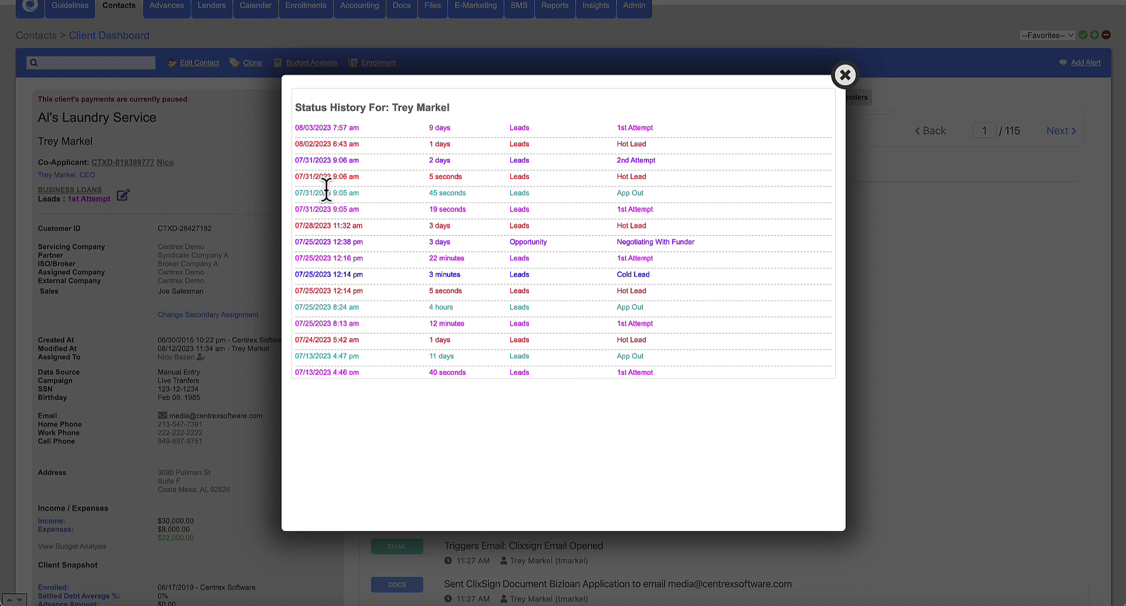
pyautogui.click(846, 78)
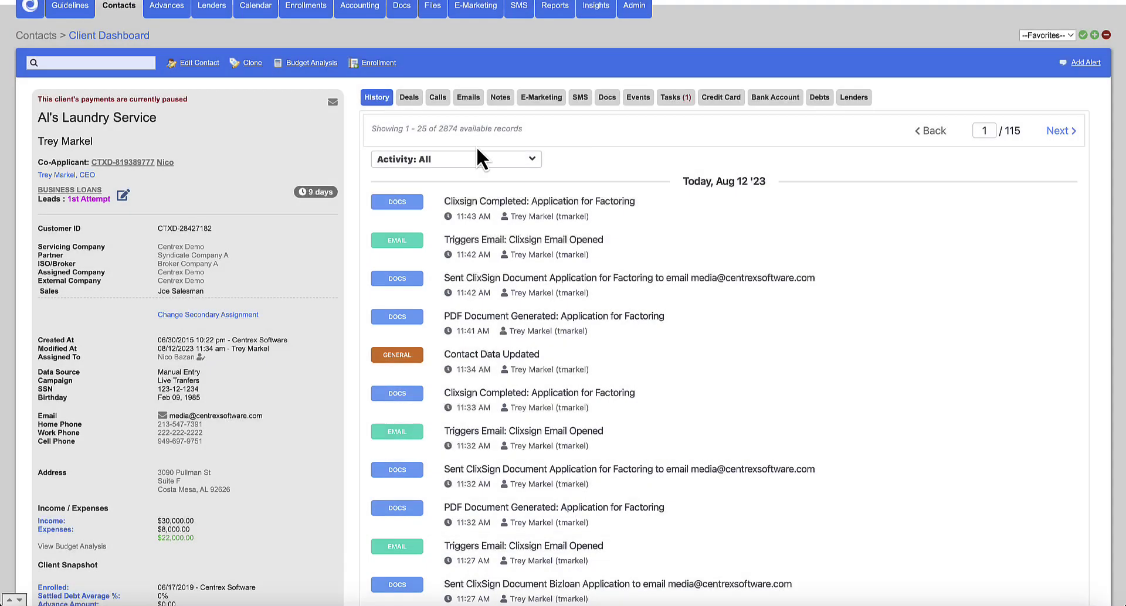
# - Open Change Secondary Assignment and close the Change Assignments dialog unchanged
pyautogui.scroll(-1, 243, 198)
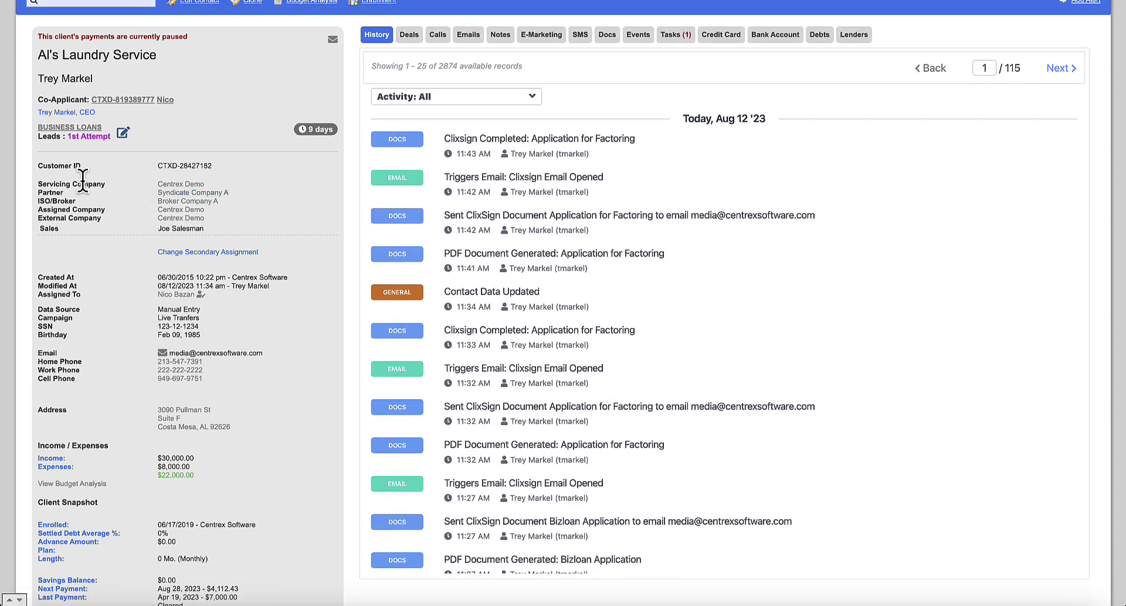
pyautogui.scroll(-1, 88, 182)
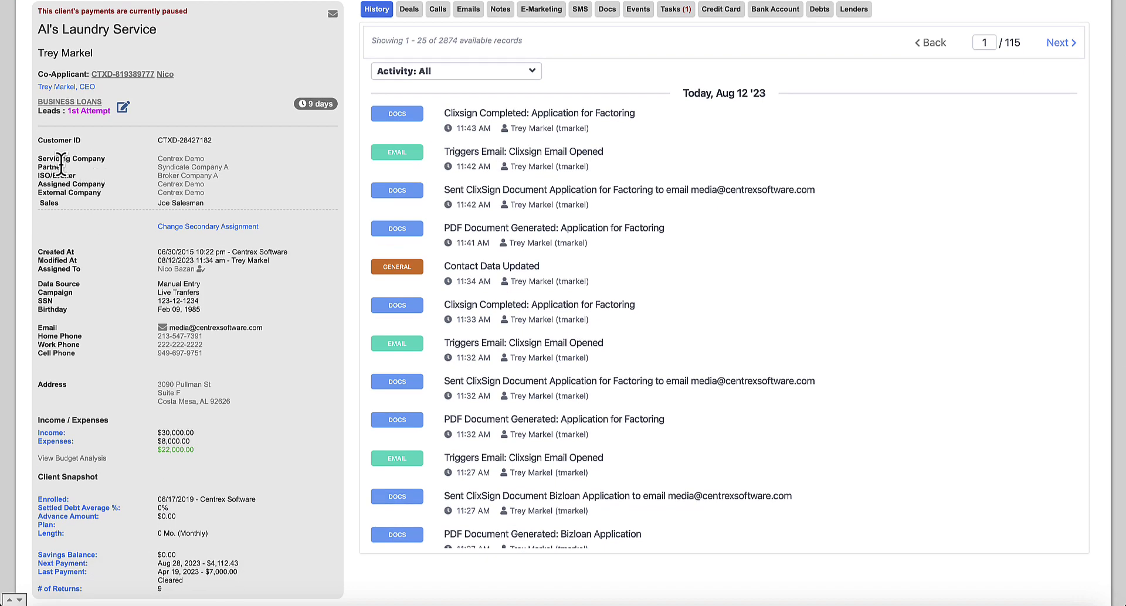
pyautogui.scroll(-1, 61, 164)
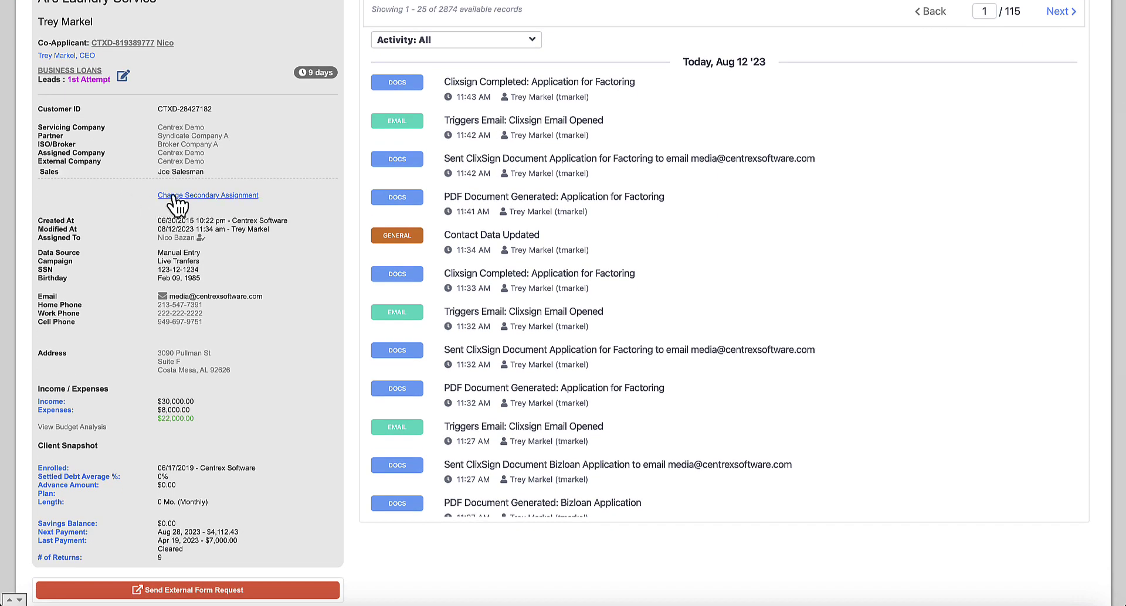
pyautogui.click(173, 196)
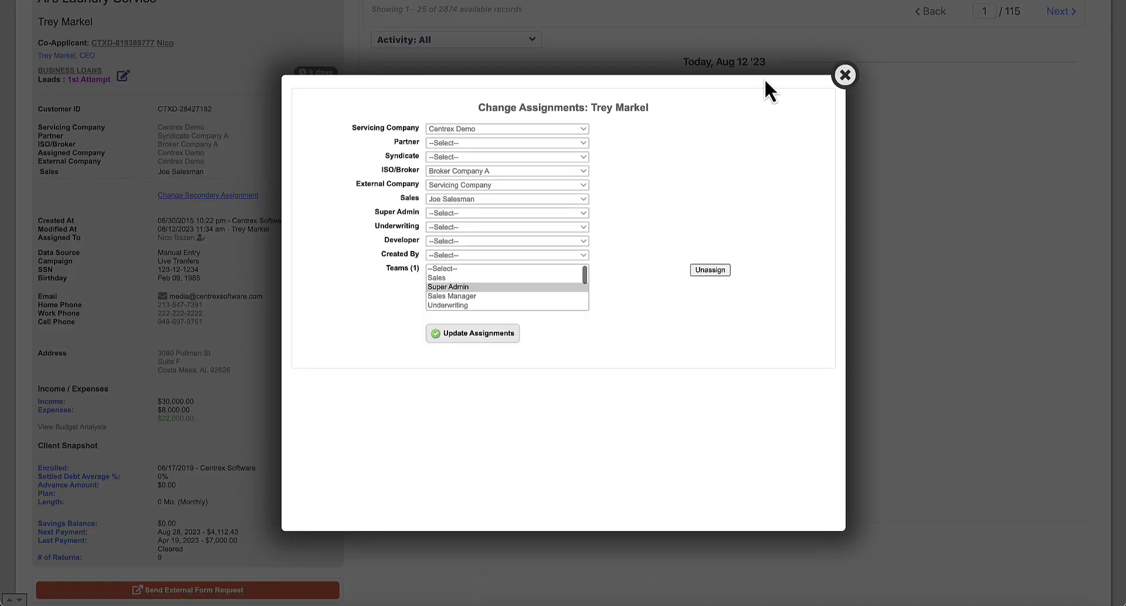
pyautogui.click(845, 76)
pyautogui.scroll(-1, 255, 168)
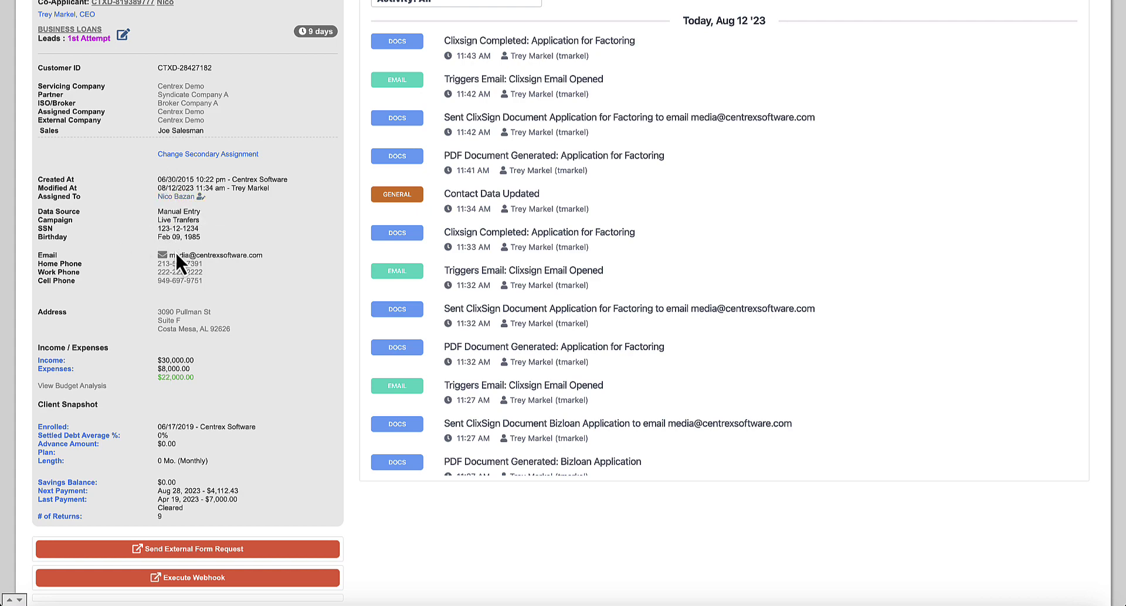
pyautogui.scroll(-1, 179, 258)
pyautogui.click(166, 227)
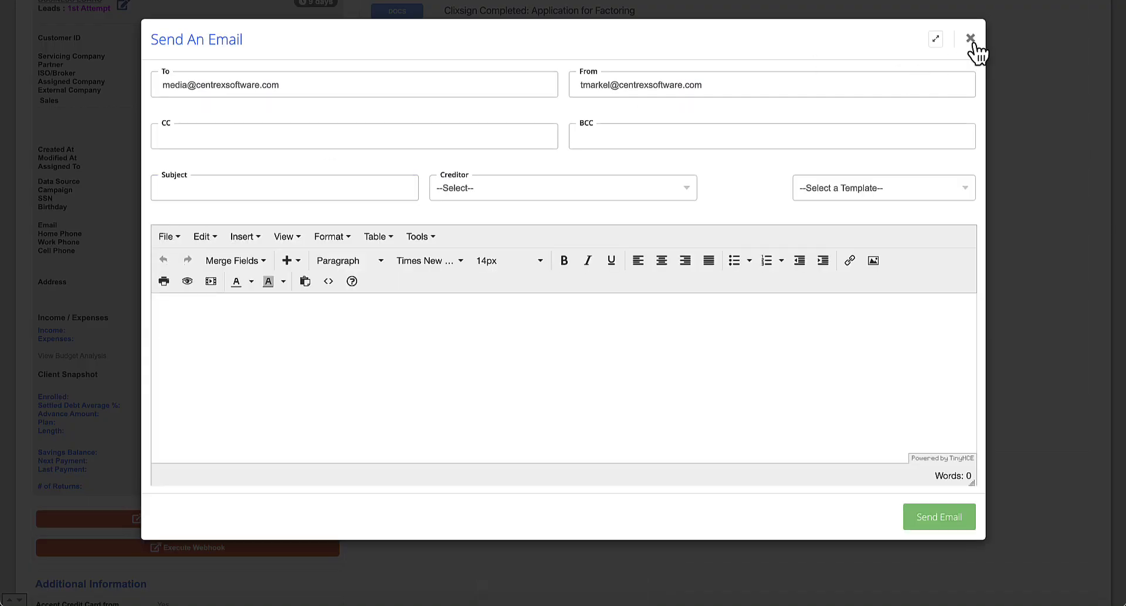
pyautogui.click(970, 39)
pyautogui.click(181, 234)
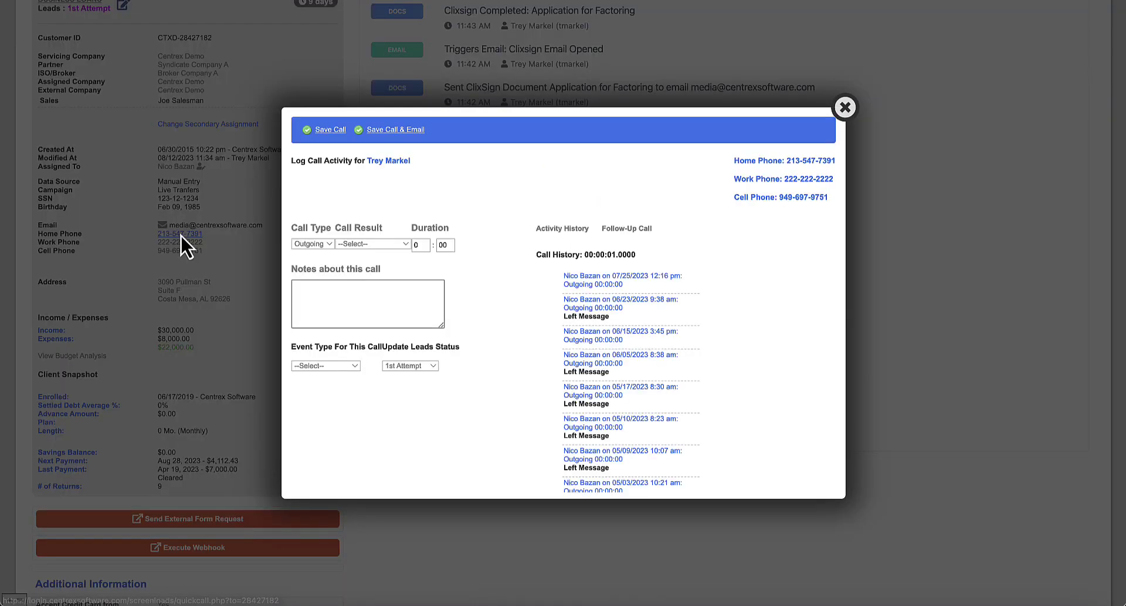
pyautogui.click(628, 230)
pyautogui.click(846, 110)
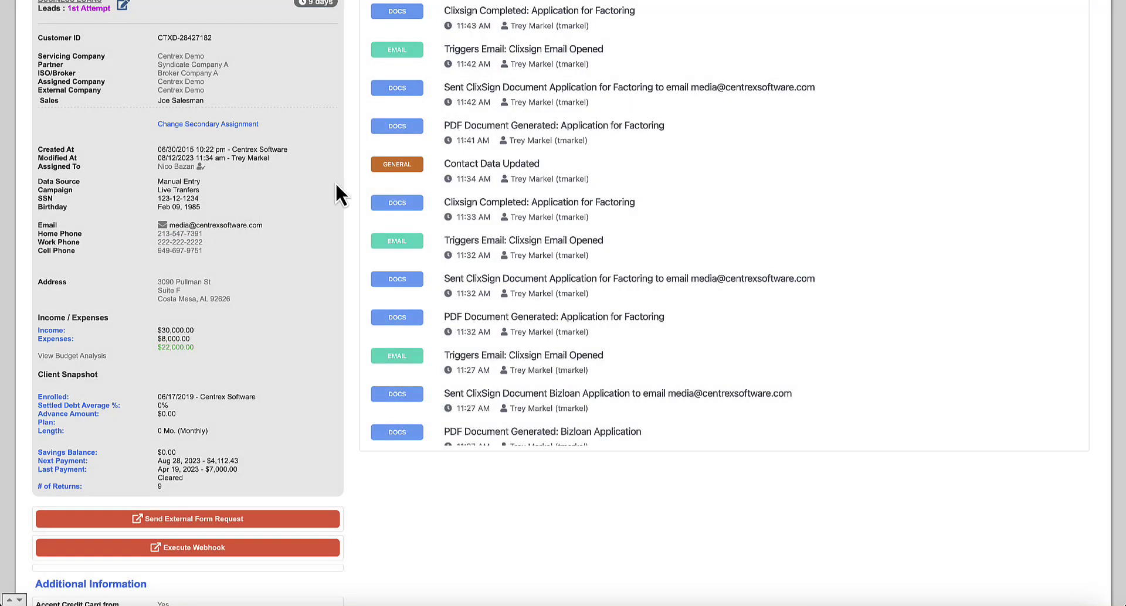
pyautogui.scroll(-1, 248, 210)
pyautogui.click(166, 244)
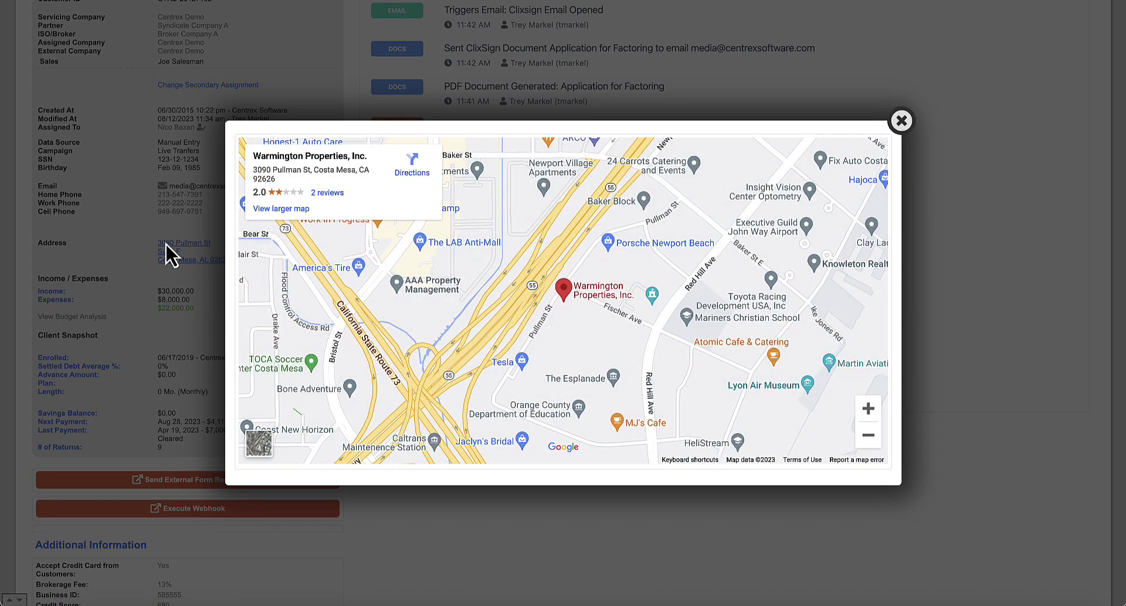
pyautogui.click(902, 121)
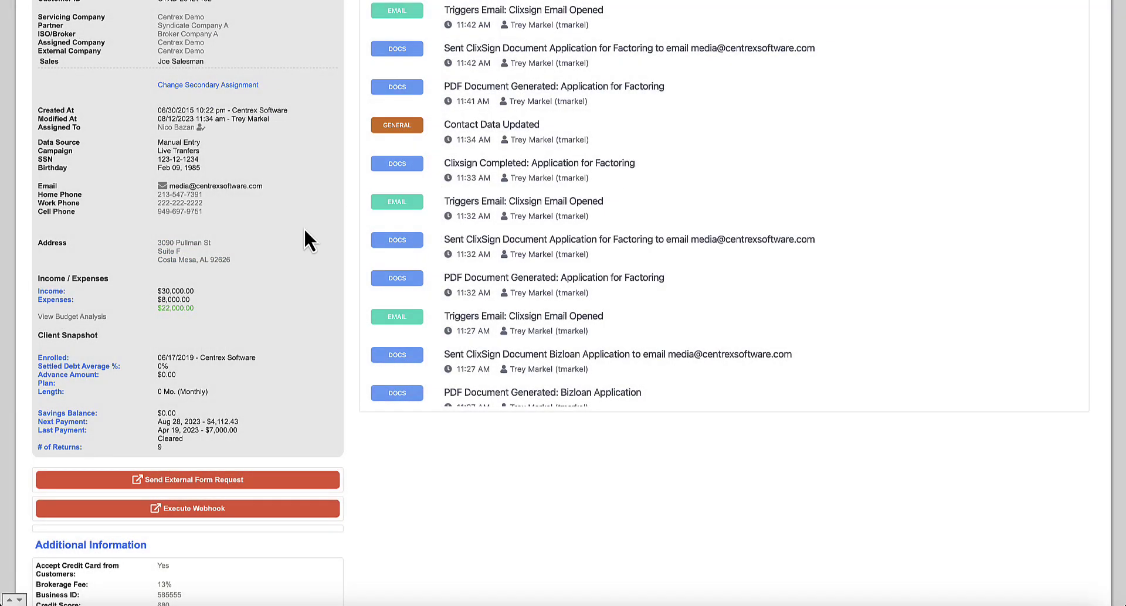
pyautogui.scroll(-3, 304, 228)
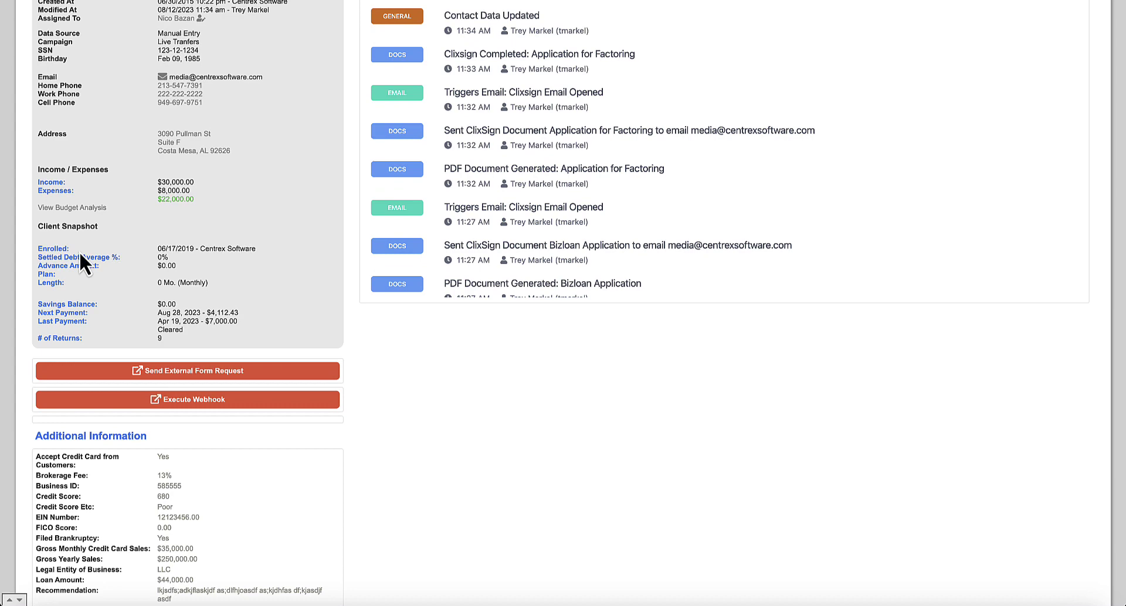
pyautogui.moveTo(54, 229); pyautogui.dragTo(292, 328)
pyautogui.click(302, 336)
pyautogui.scroll(-1, 350, 323)
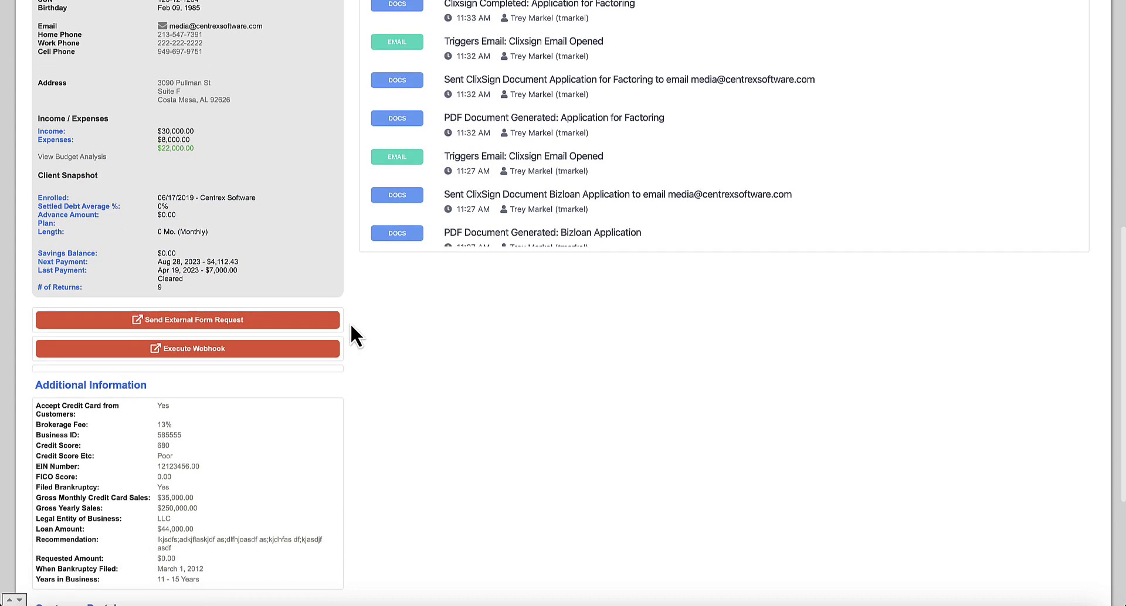
pyautogui.click(269, 325)
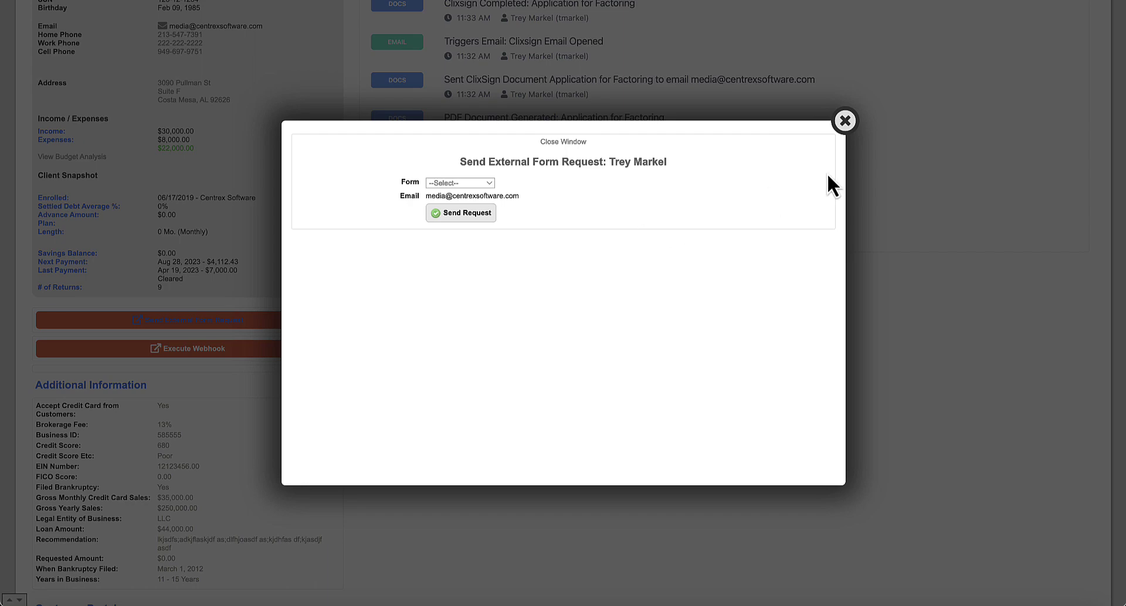
pyautogui.click(846, 122)
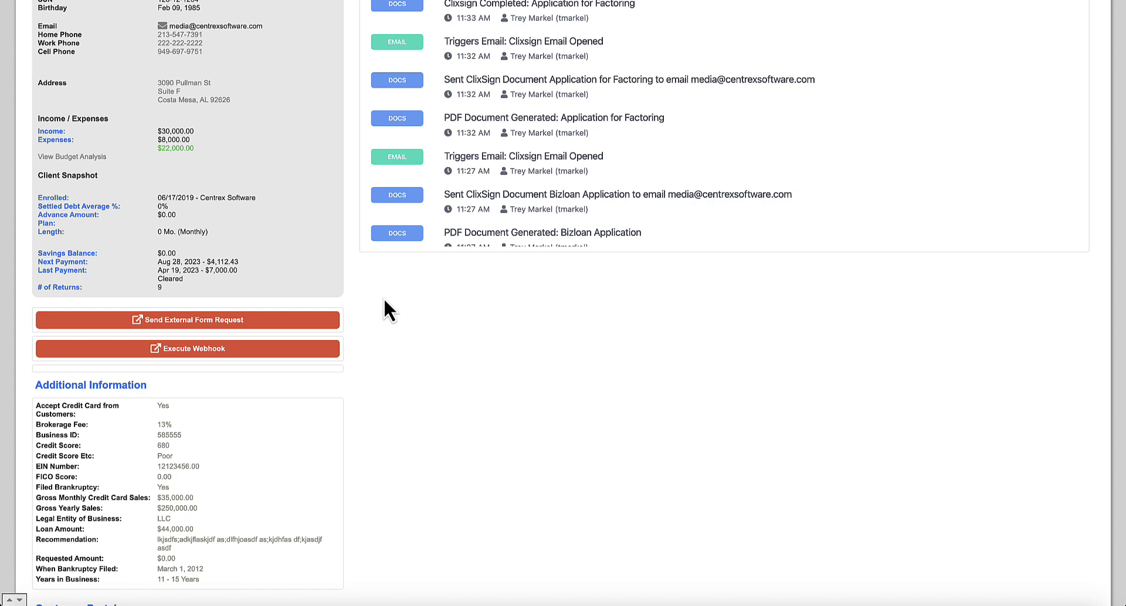
# - Open Execute Webhook and view the --Select-- webhook list without choosing one
pyautogui.scroll(-3, 246, 365)
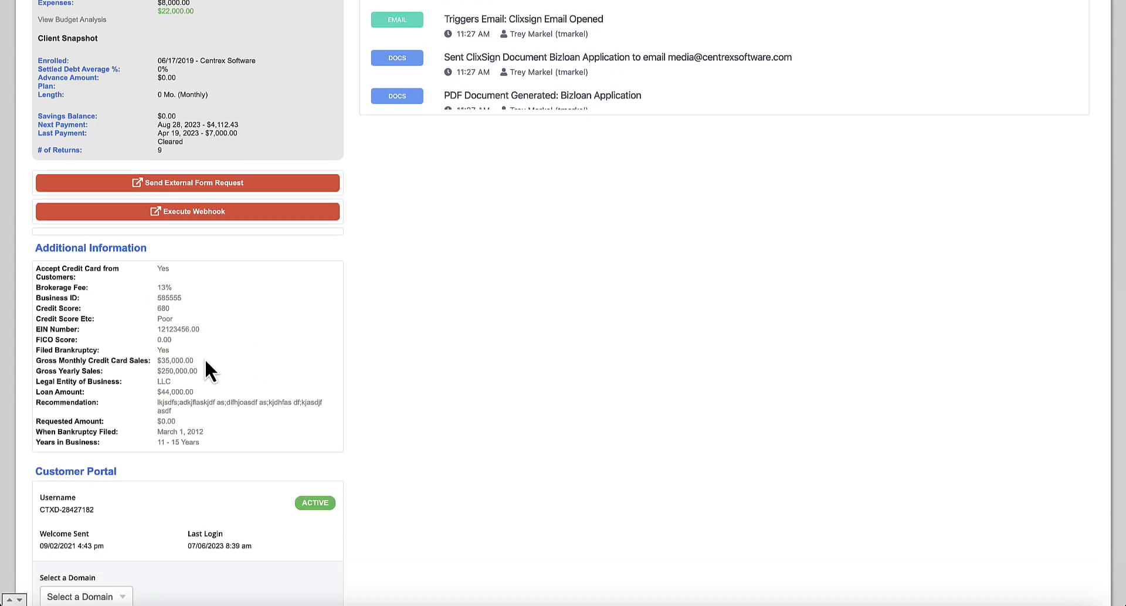
pyautogui.scroll(3, 408, 243)
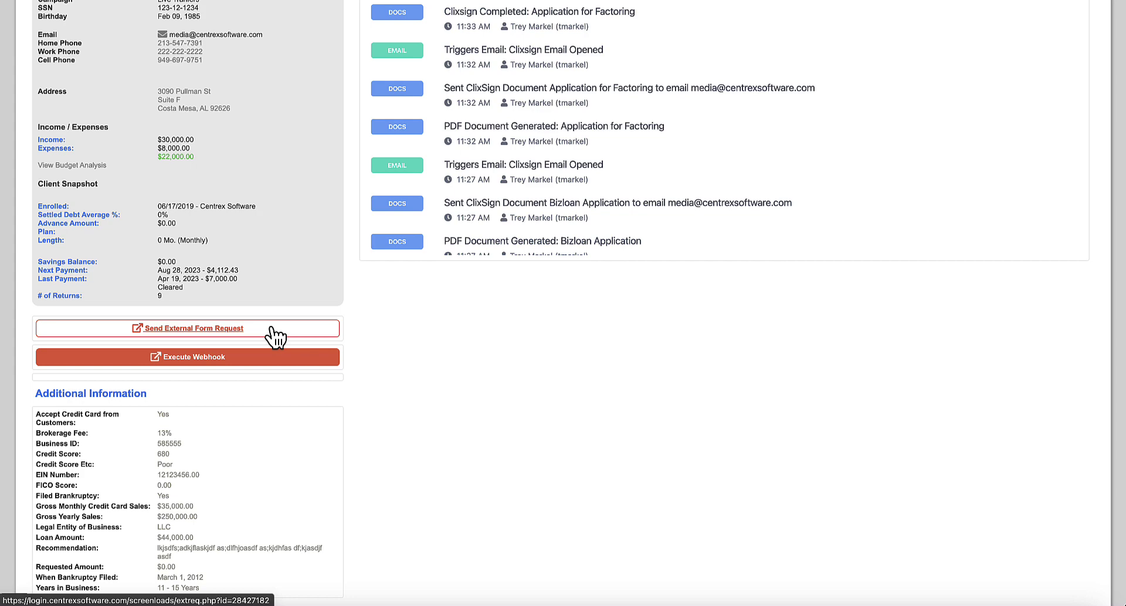
pyautogui.click(271, 332)
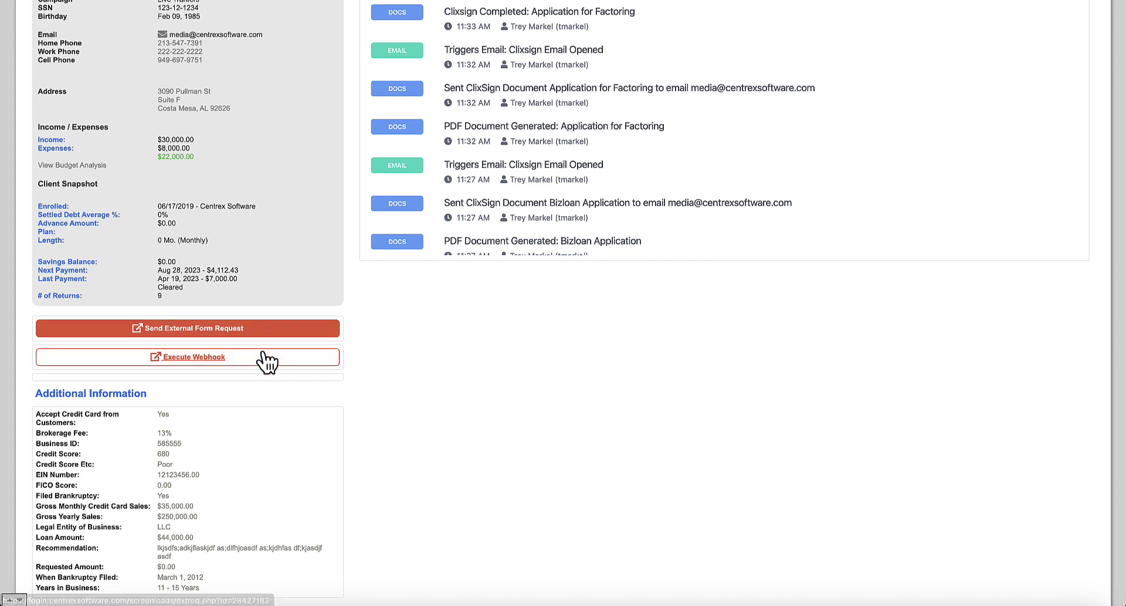
pyautogui.click(154, 362)
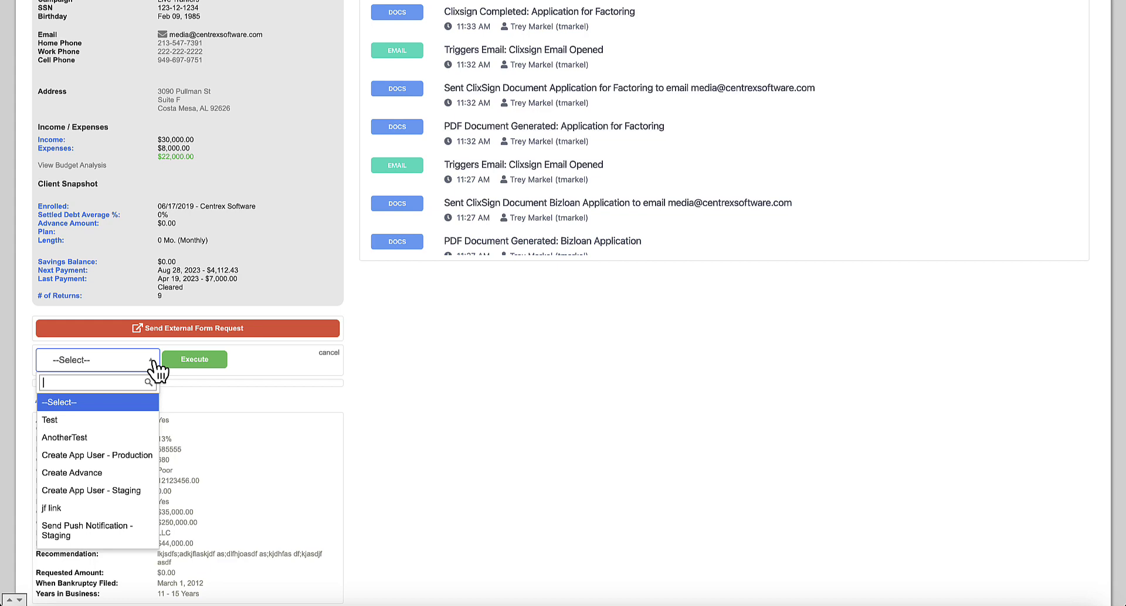
pyautogui.click(396, 380)
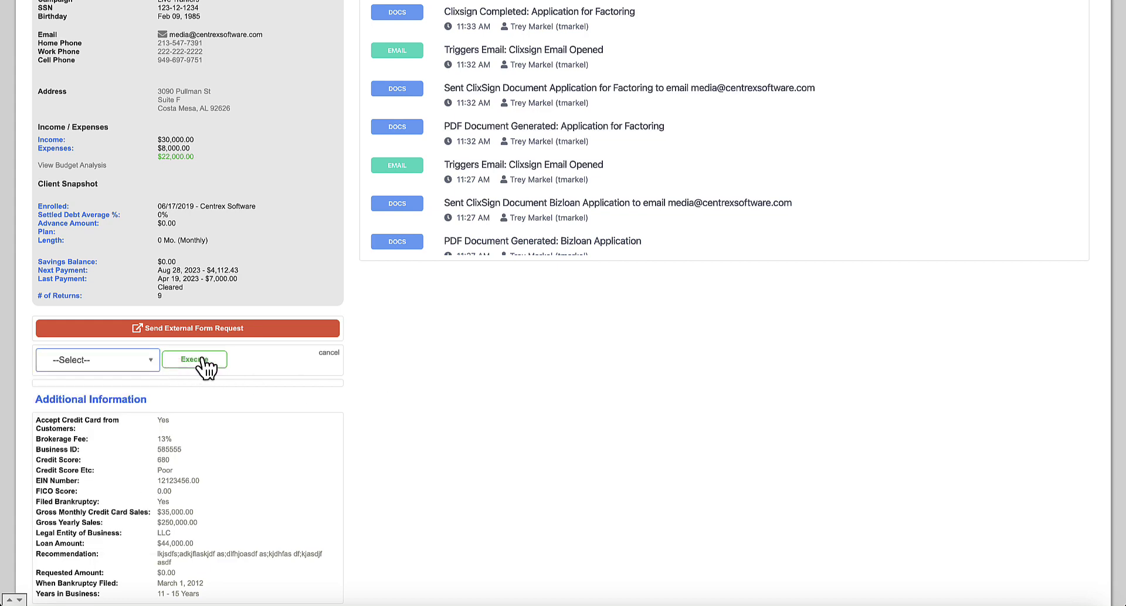
# - Highlight and then deselect the Additional Information details text
pyautogui.scroll(5, 202, 346)
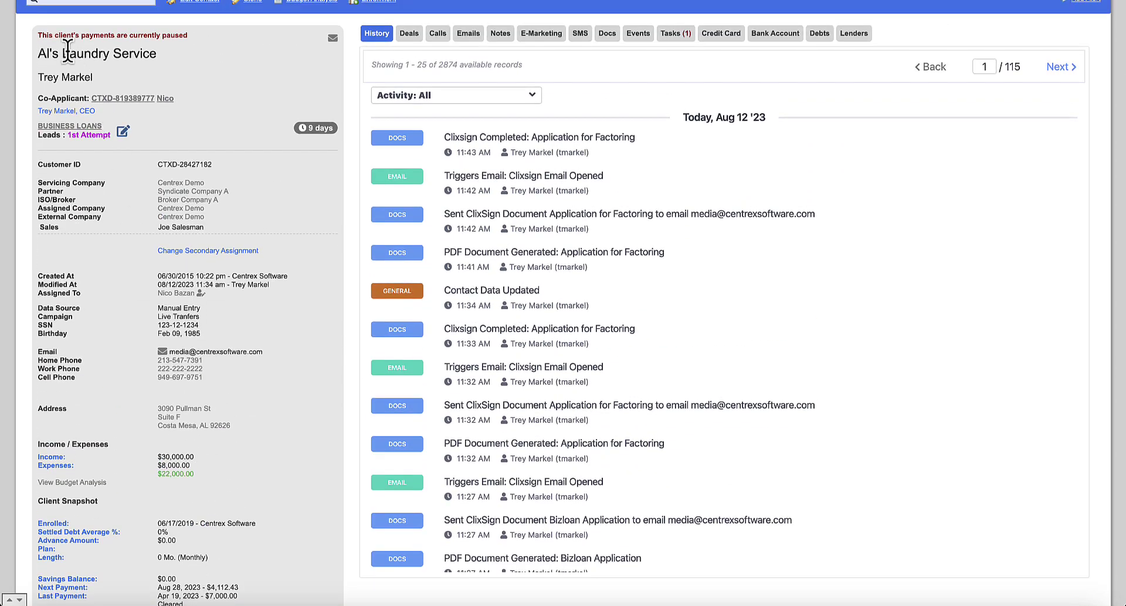
pyautogui.scroll(-8, 172, 387)
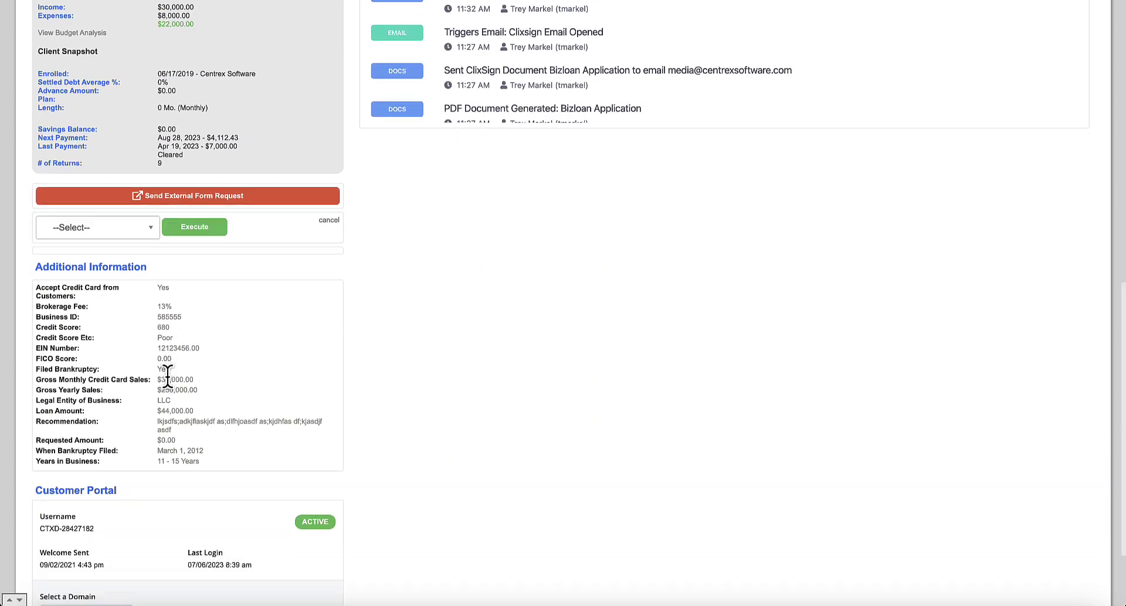
pyautogui.moveTo(39, 216); pyautogui.dragTo(277, 381)
pyautogui.click(276, 380)
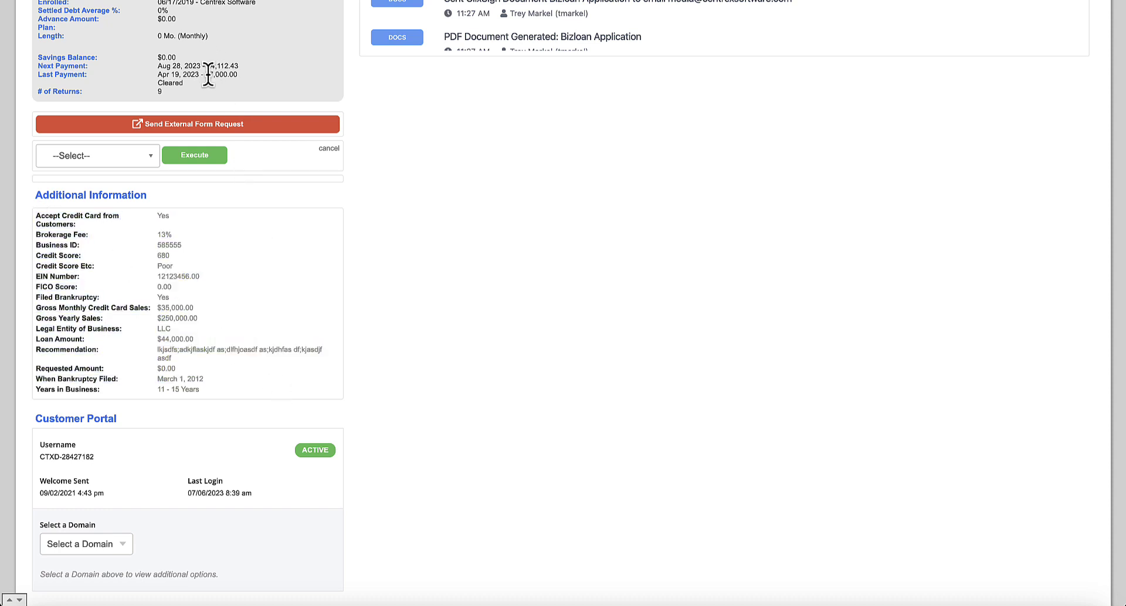
pyautogui.moveTo(37, 216); pyautogui.dragTo(240, 351)
pyautogui.click(239, 350)
# - Return to the top of the dashboard and show the client's Deals tab
pyautogui.scroll(-1, 241, 355)
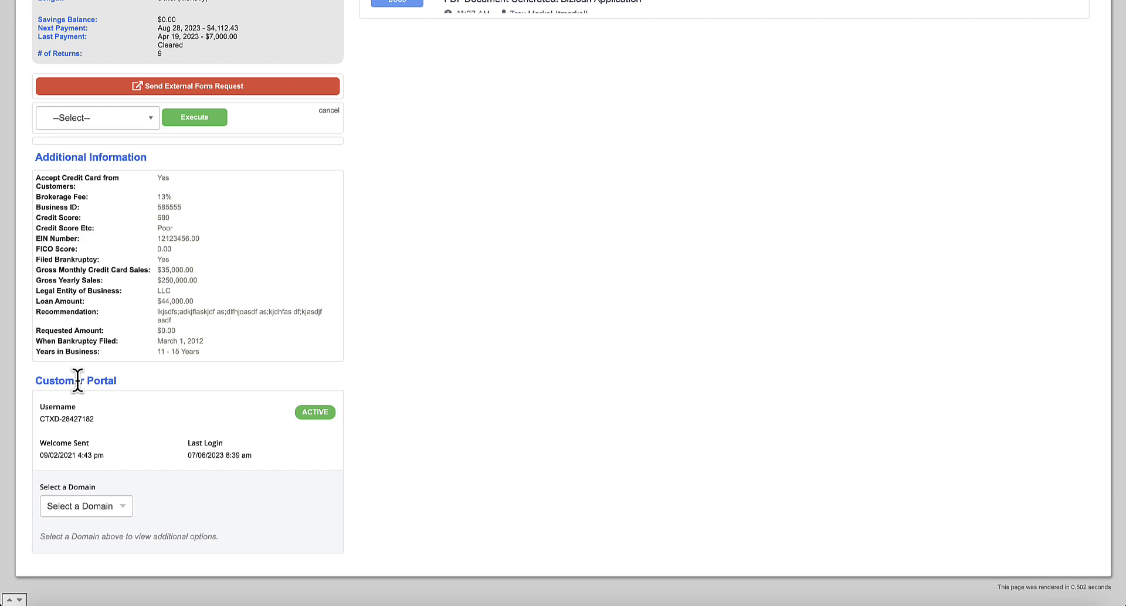
pyautogui.scroll(10, 326, 315)
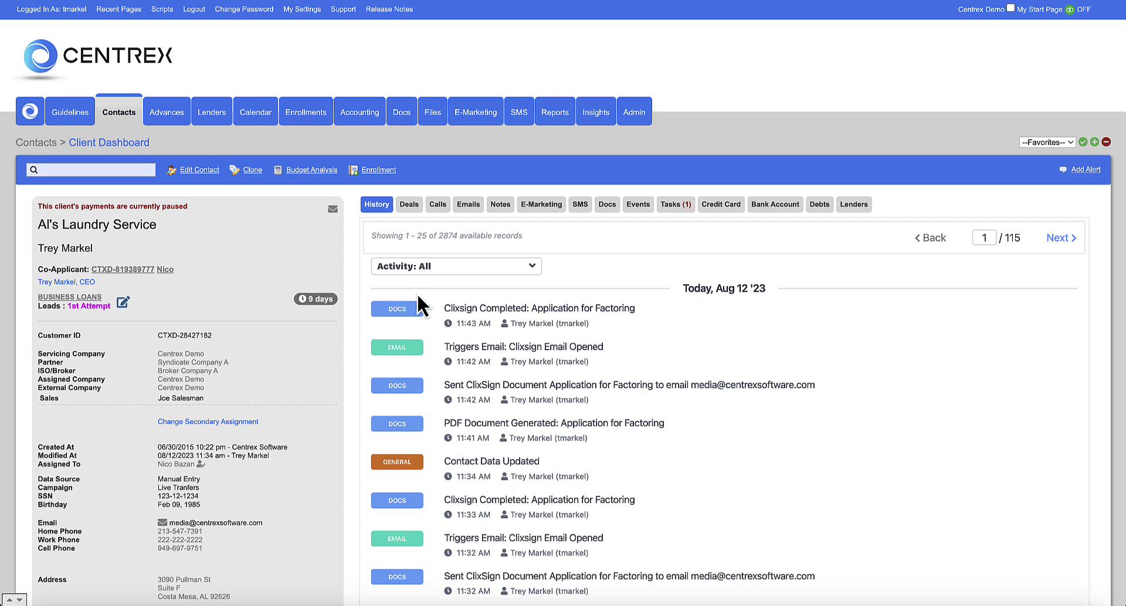
pyautogui.scroll(-3, 463, 317)
pyautogui.scroll(3, 469, 319)
pyautogui.scroll(-1, 344, 369)
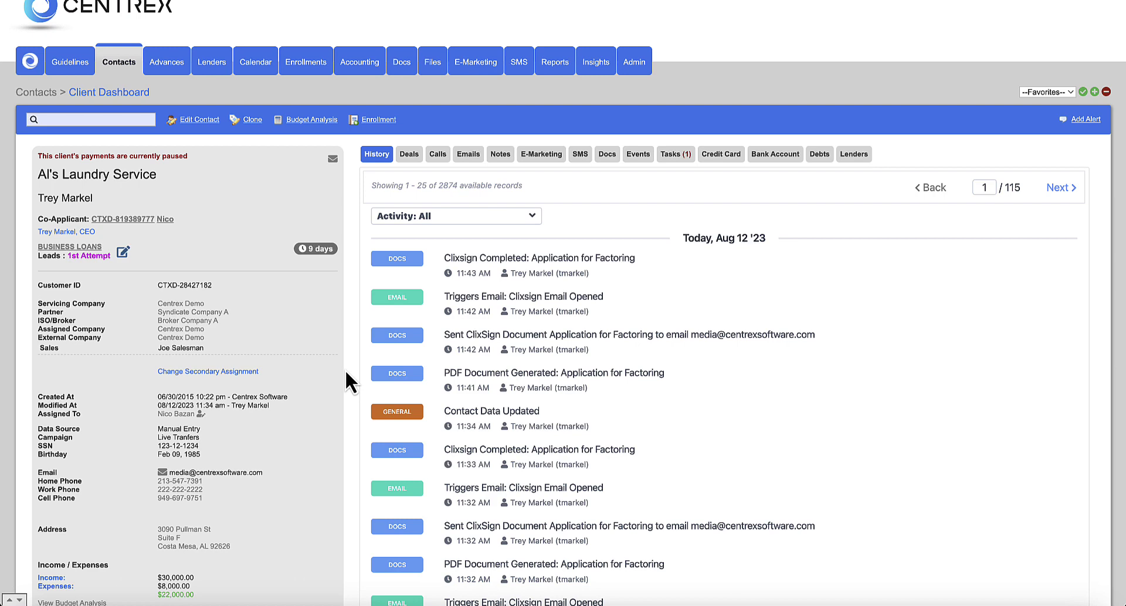
pyautogui.scroll(1, 346, 373)
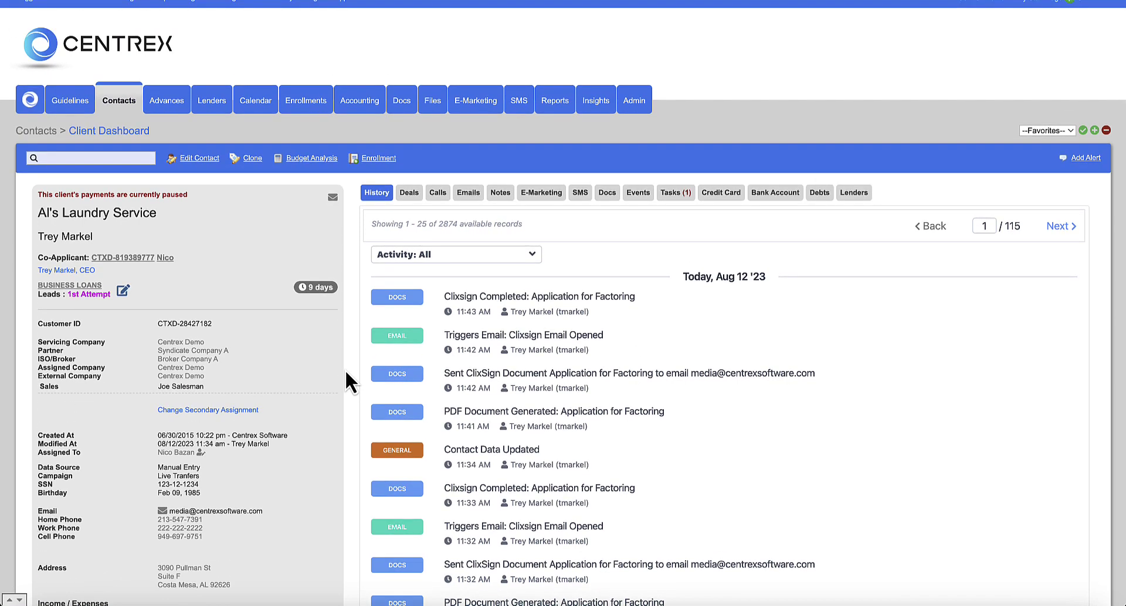
pyautogui.click(410, 193)
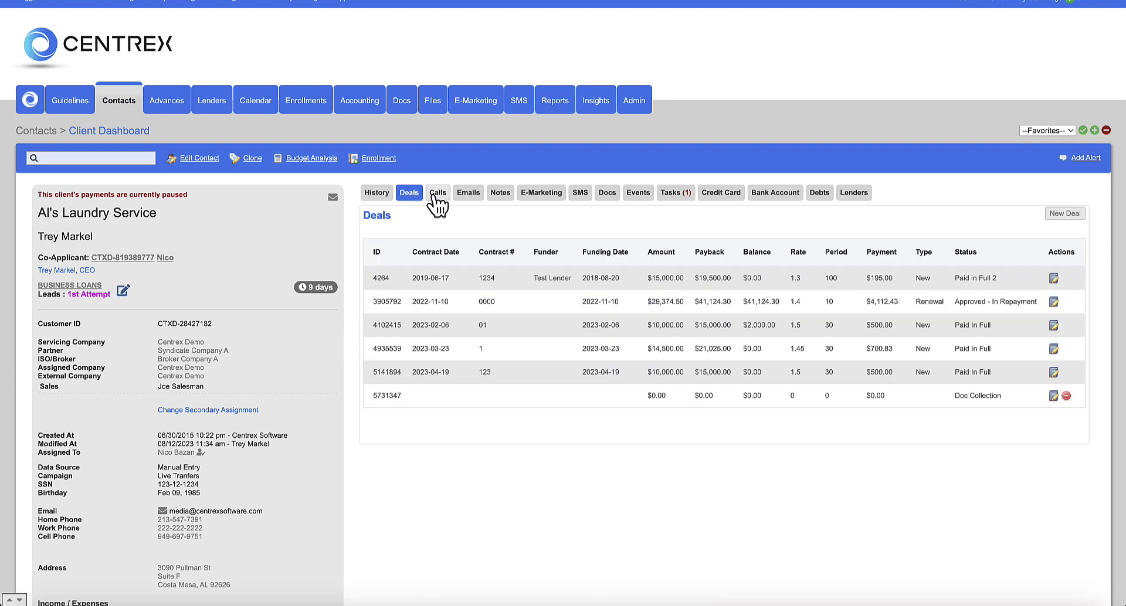
# - View the client's Calls, Emails and Notes tabs in turn
pyautogui.click(434, 194)
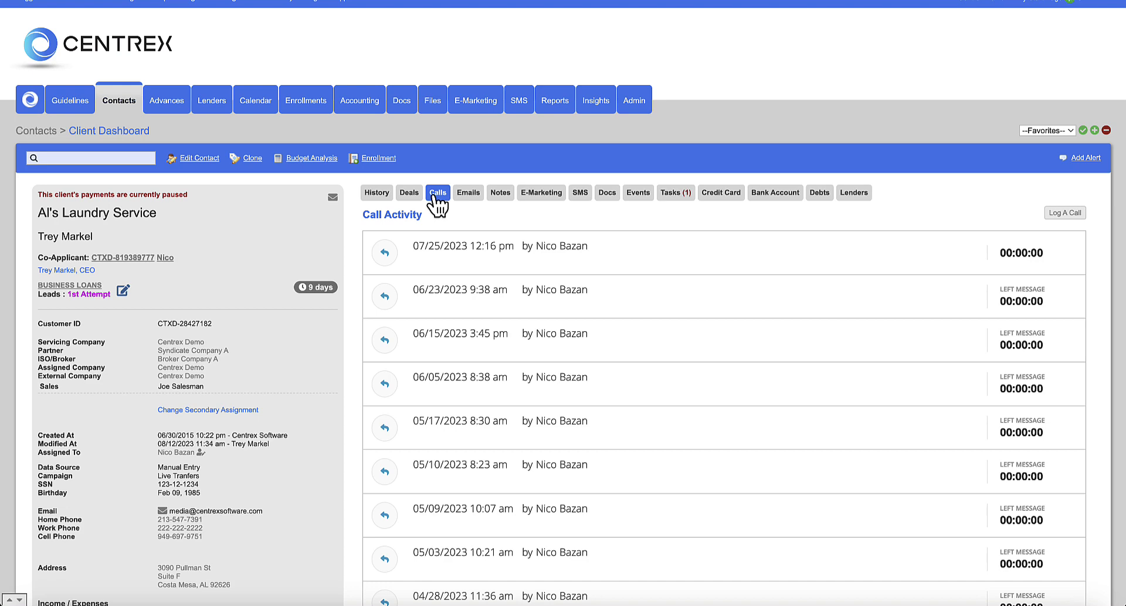
pyautogui.click(468, 194)
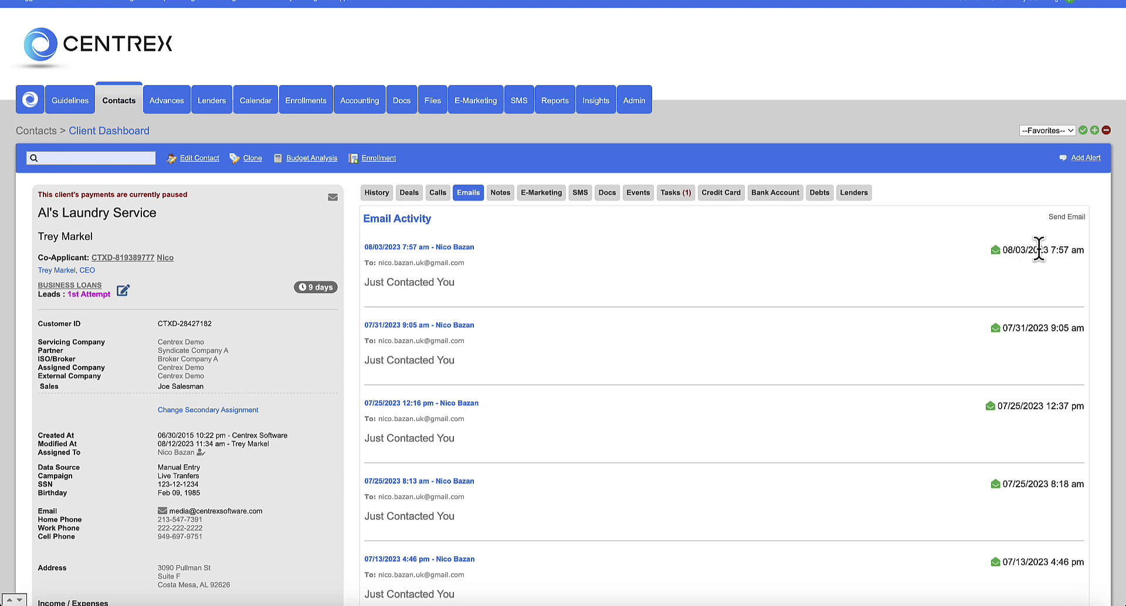
pyautogui.click(501, 193)
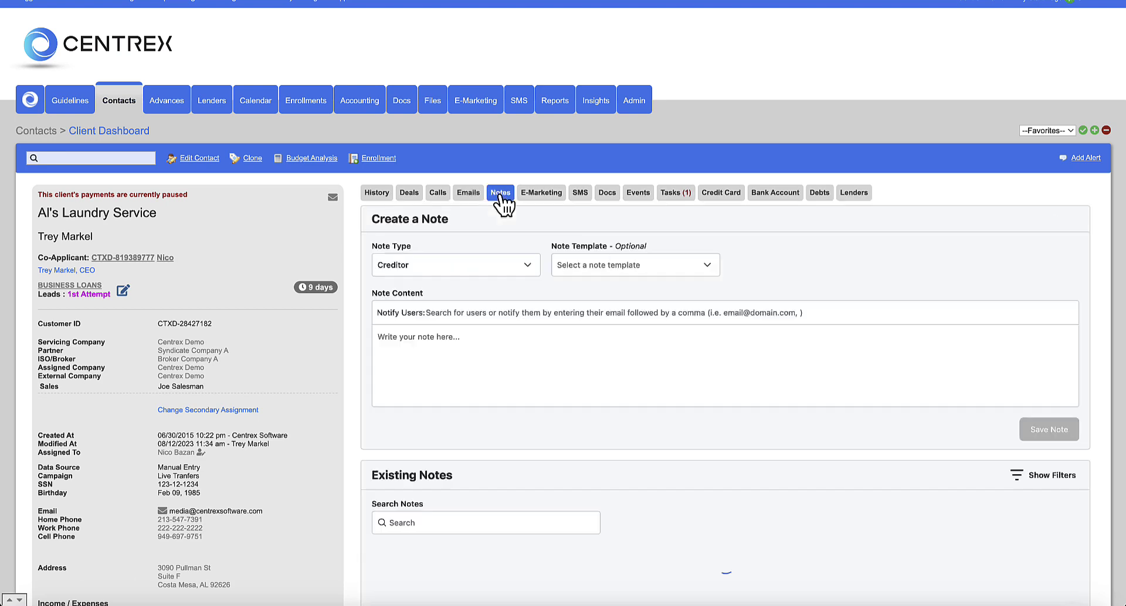
pyautogui.scroll(-3, 351, 264)
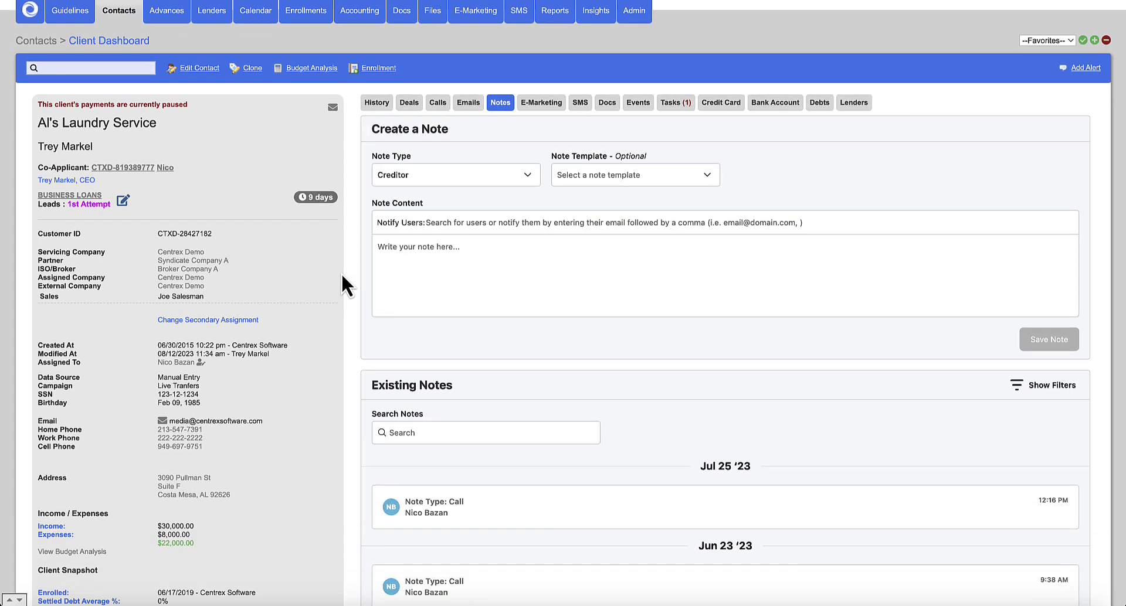
# - Browse the Note Type and Note Template lists and the notify-users field without adding a note
pyautogui.click(486, 175)
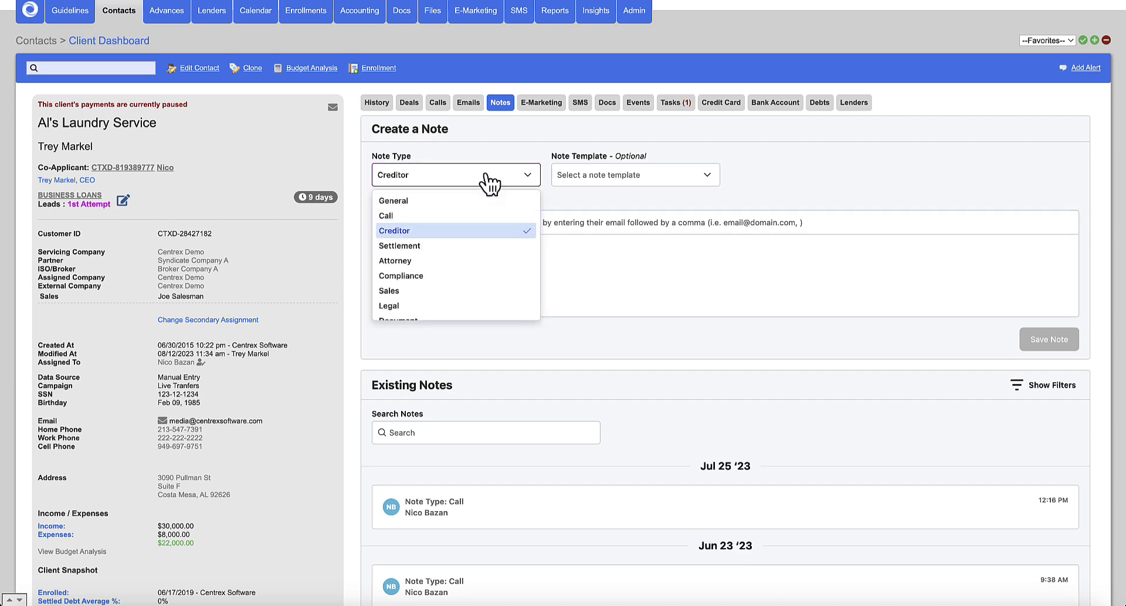
pyautogui.click(752, 163)
pyautogui.click(710, 176)
pyautogui.click(764, 164)
pyautogui.click(450, 223)
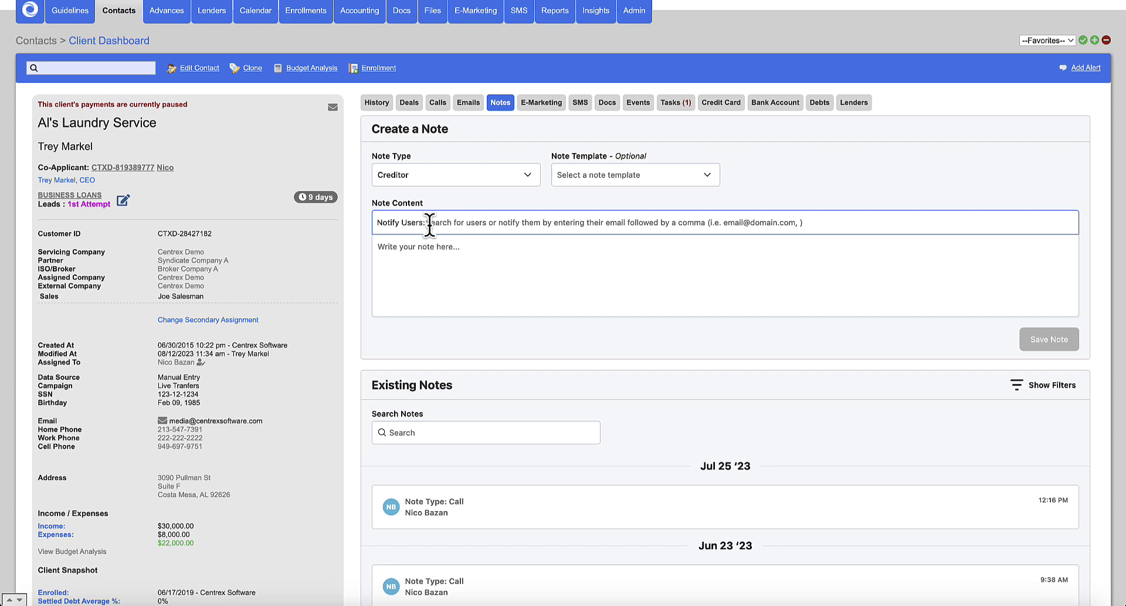
# - Open and close the note filters, then show the E-Marketing summary with a 100% open rate
pyautogui.scroll(-2, 340, 322)
pyautogui.scroll(-3, 339, 318)
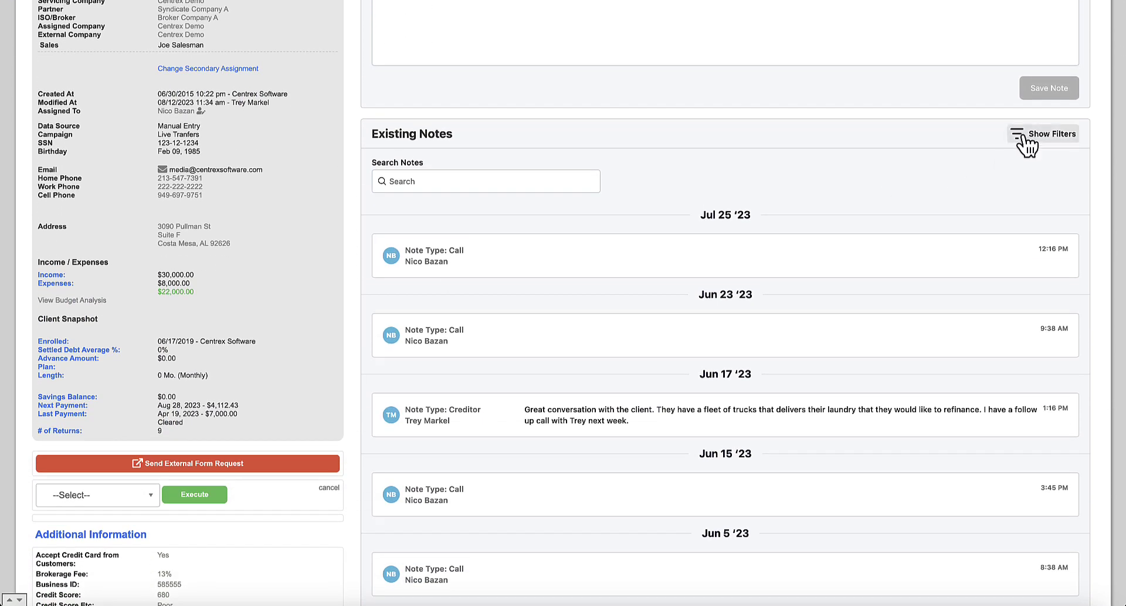
pyautogui.click(1032, 144)
pyautogui.click(1028, 141)
pyautogui.scroll(7, 710, 230)
pyautogui.click(548, 212)
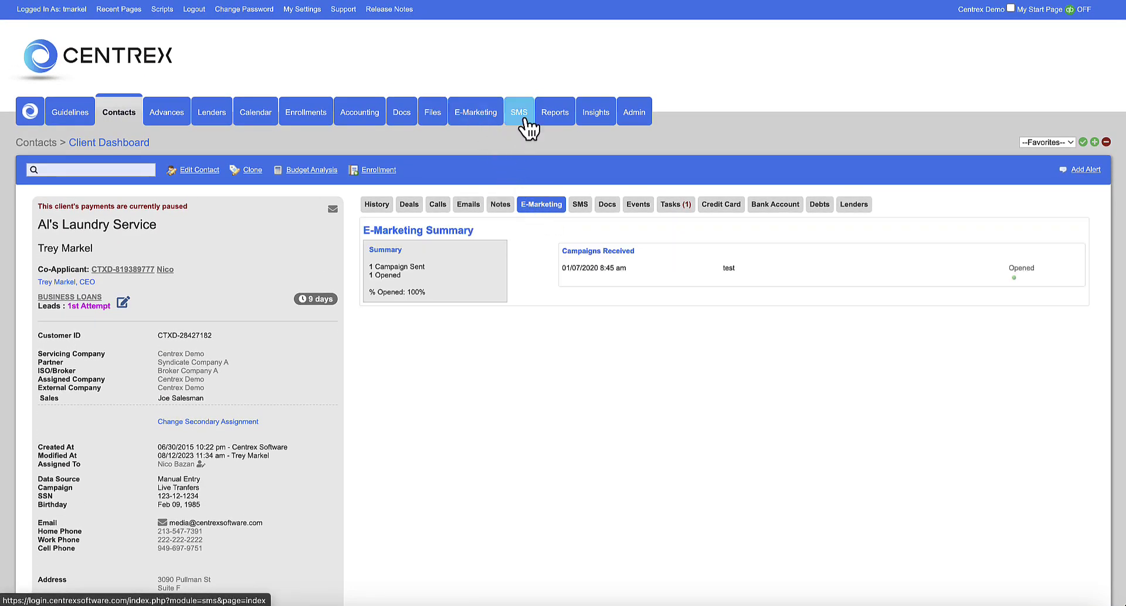
# - View the client's SMS conversation and the new SMS message form
pyautogui.scroll(-1, 514, 145)
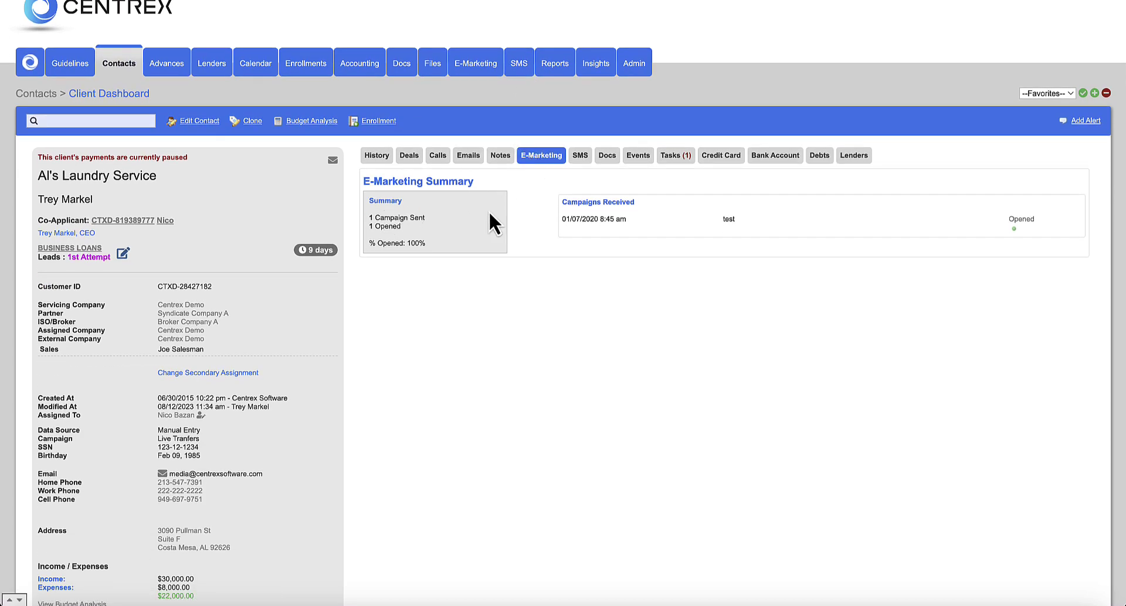
pyautogui.click(586, 156)
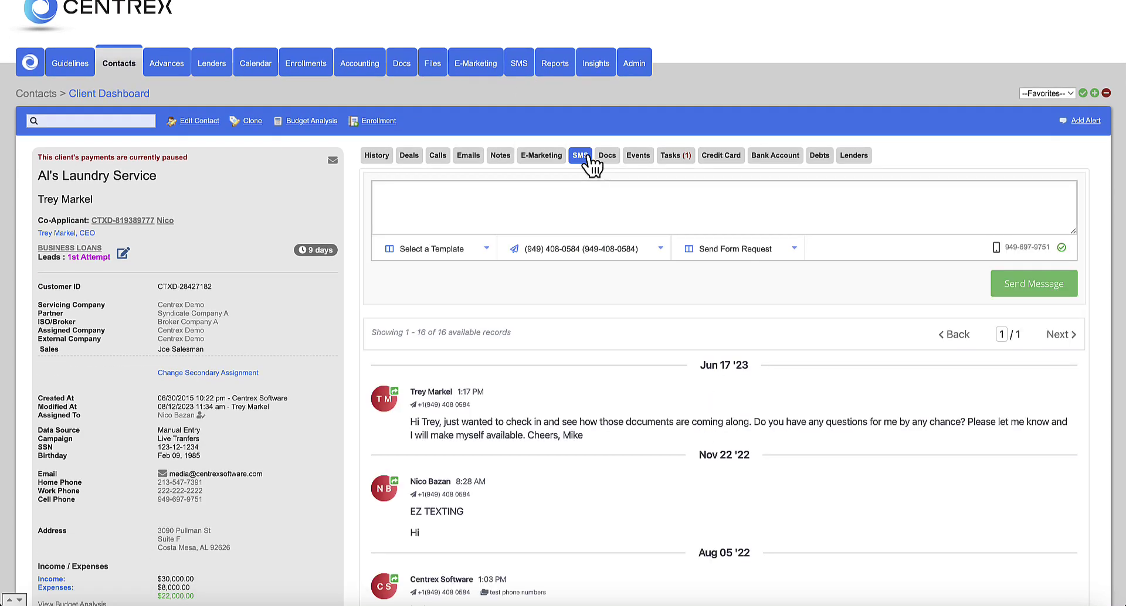
pyautogui.scroll(-1, 341, 309)
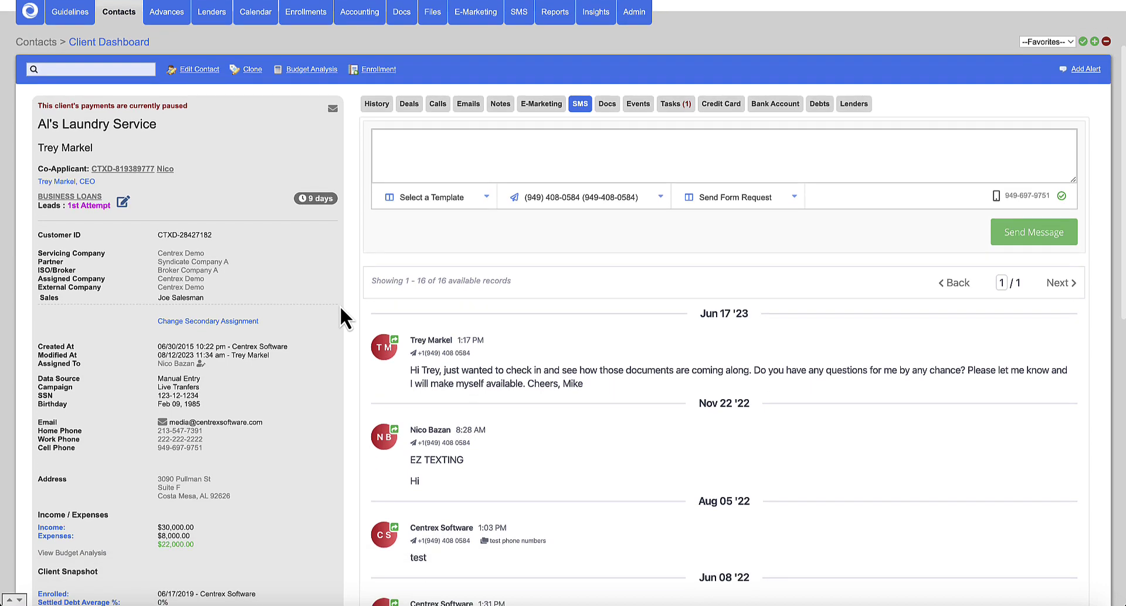
pyautogui.scroll(1, 340, 305)
pyautogui.click(423, 188)
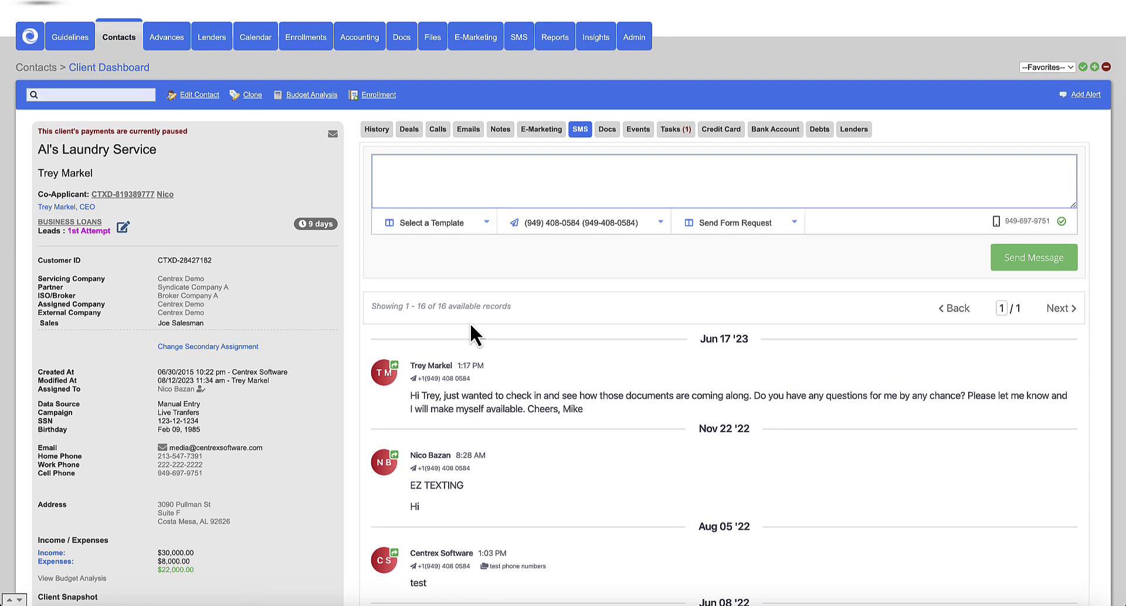
pyautogui.scroll(-4, 469, 322)
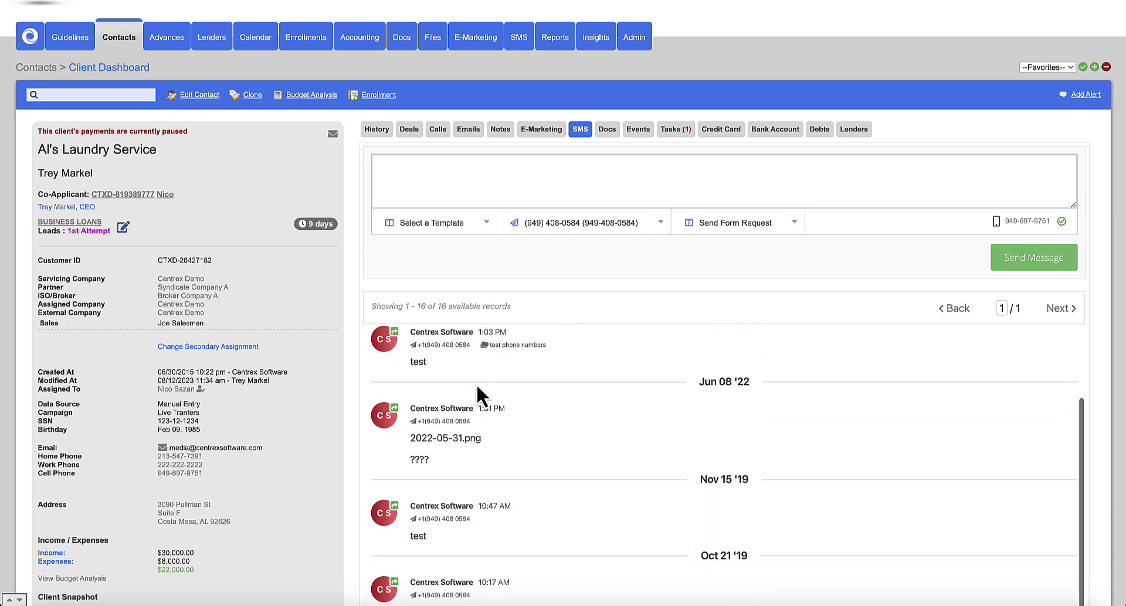
pyautogui.scroll(4, 476, 384)
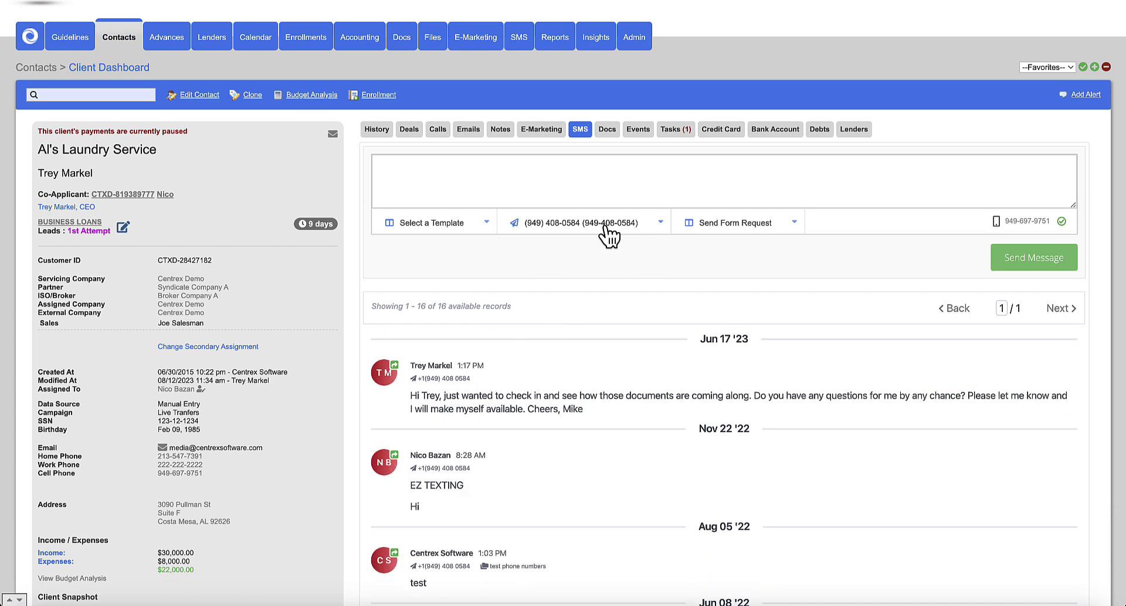
# - In Docs, view the Clixsign Docs and then the Uploaded Files lists
pyautogui.click(608, 130)
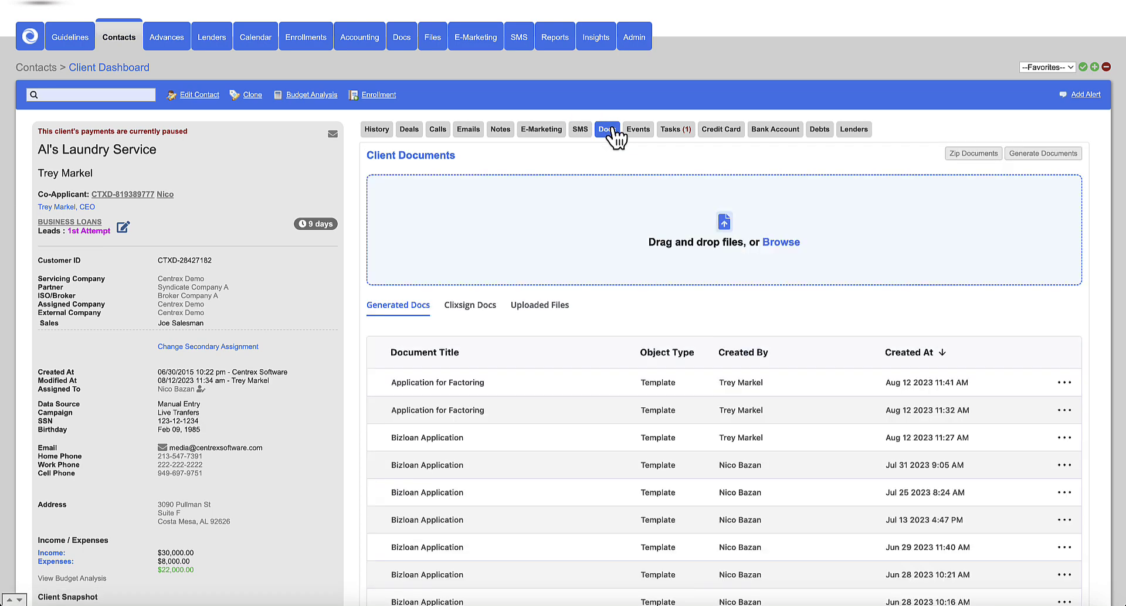
pyautogui.scroll(-1, 357, 270)
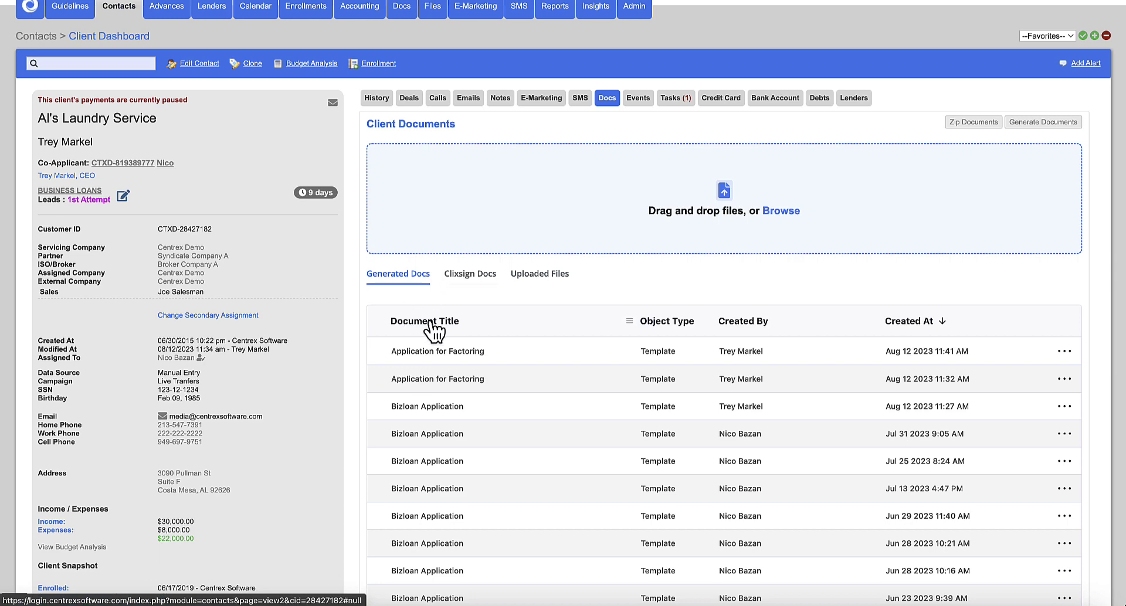
pyautogui.scroll(3, 463, 305)
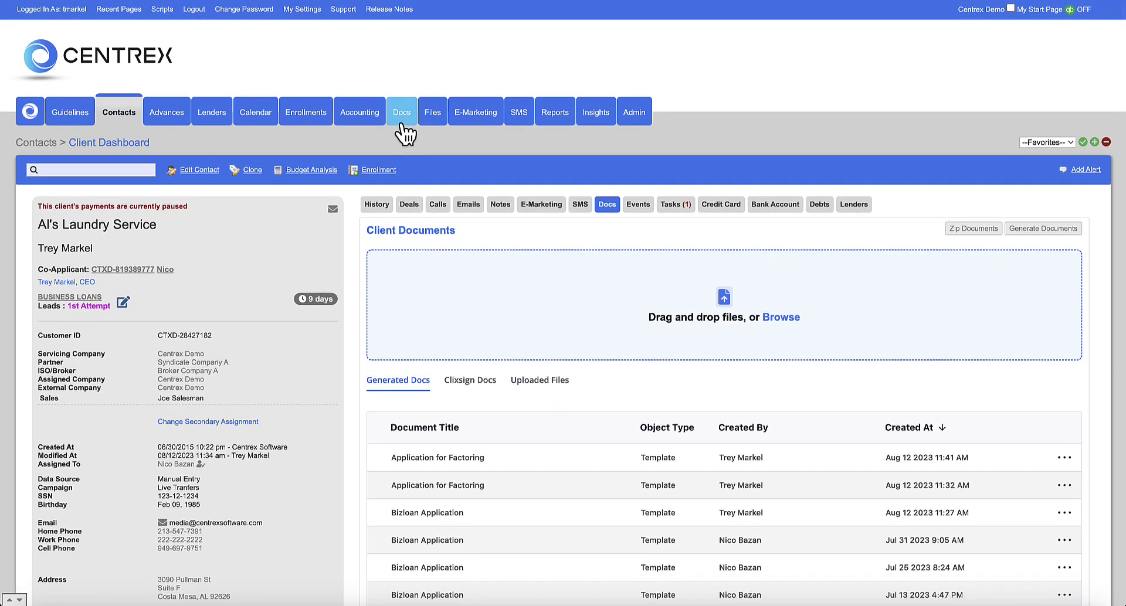
pyautogui.click(474, 381)
pyautogui.scroll(-2, 442, 376)
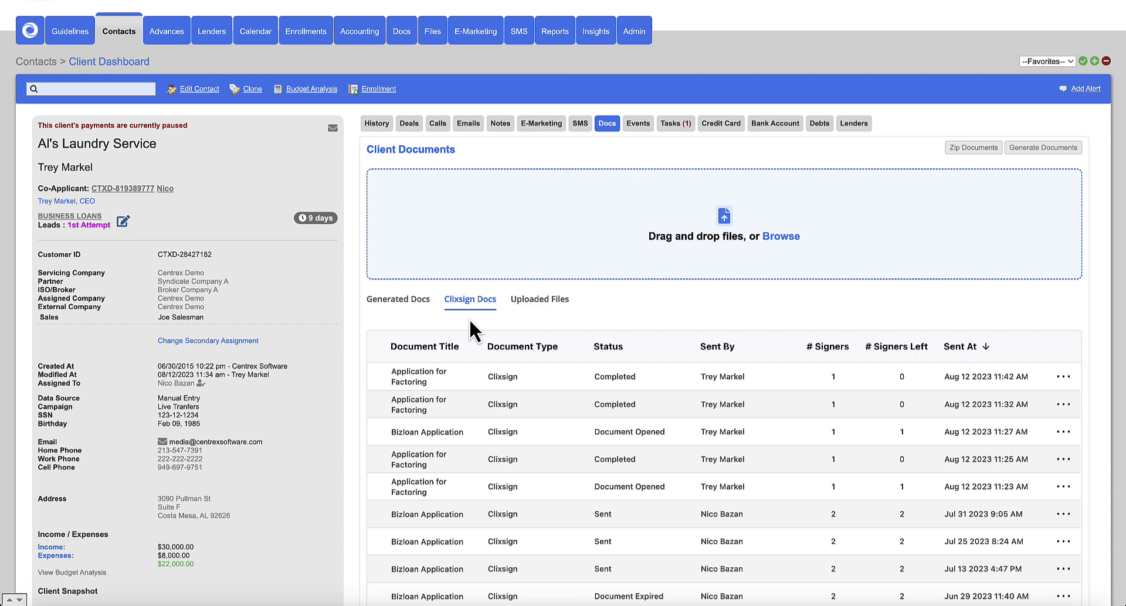
pyautogui.click(536, 302)
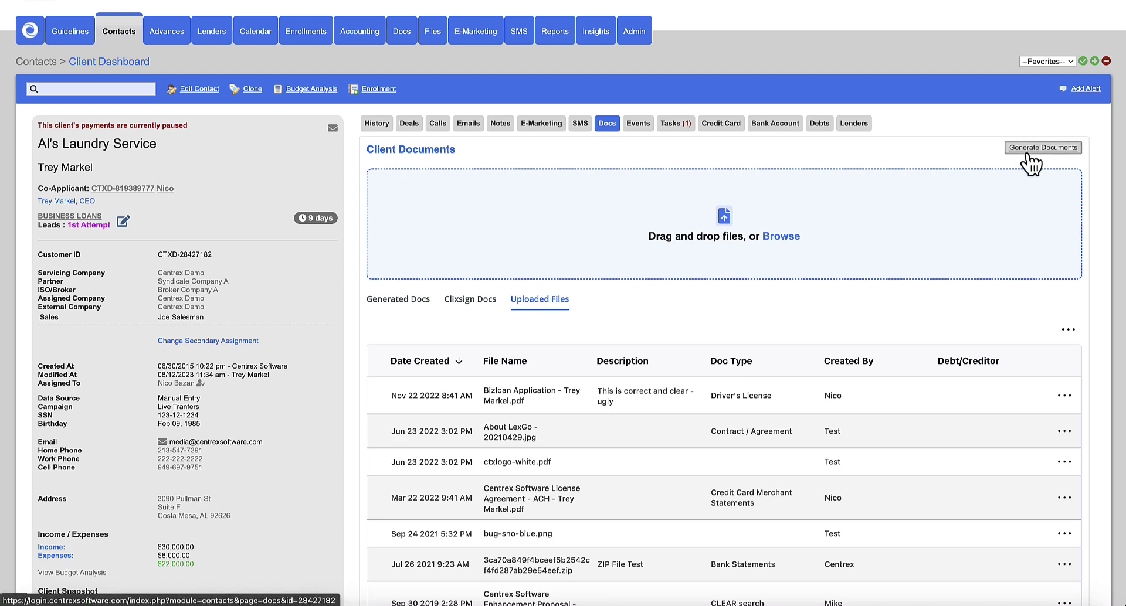
# - View the client's Events and close the Schedule Event form without scheduling
pyautogui.click(639, 124)
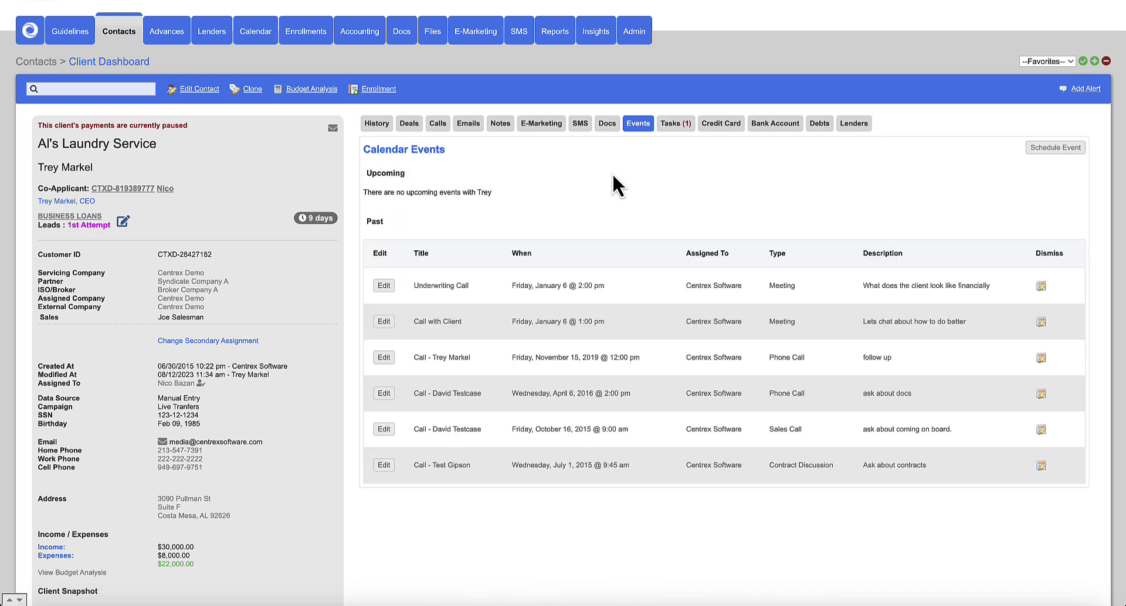
pyautogui.scroll(1, 618, 162)
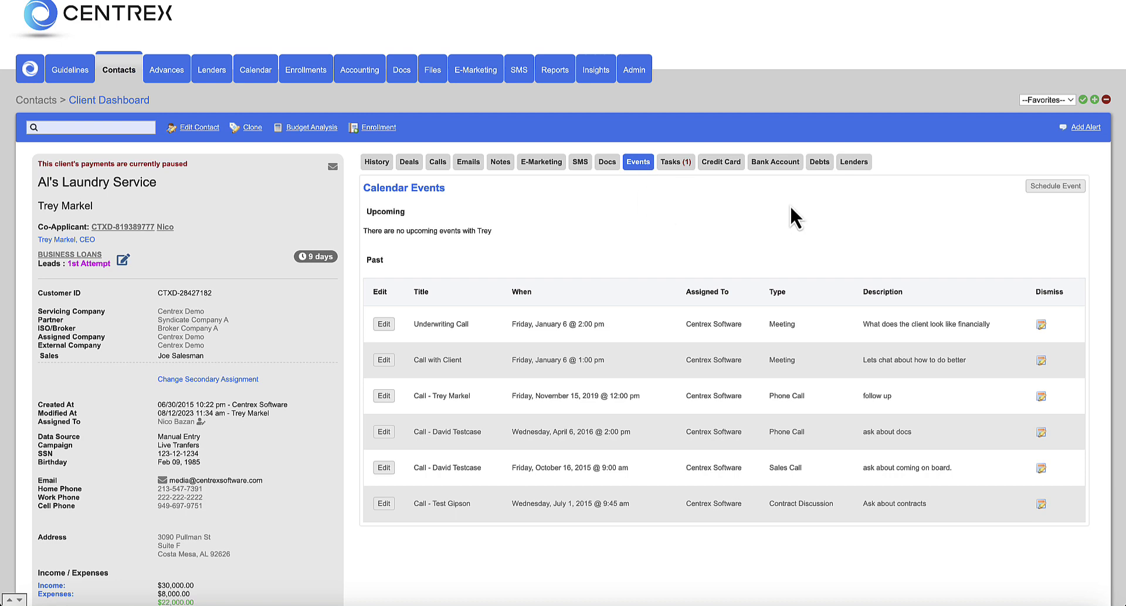
pyautogui.click(1046, 187)
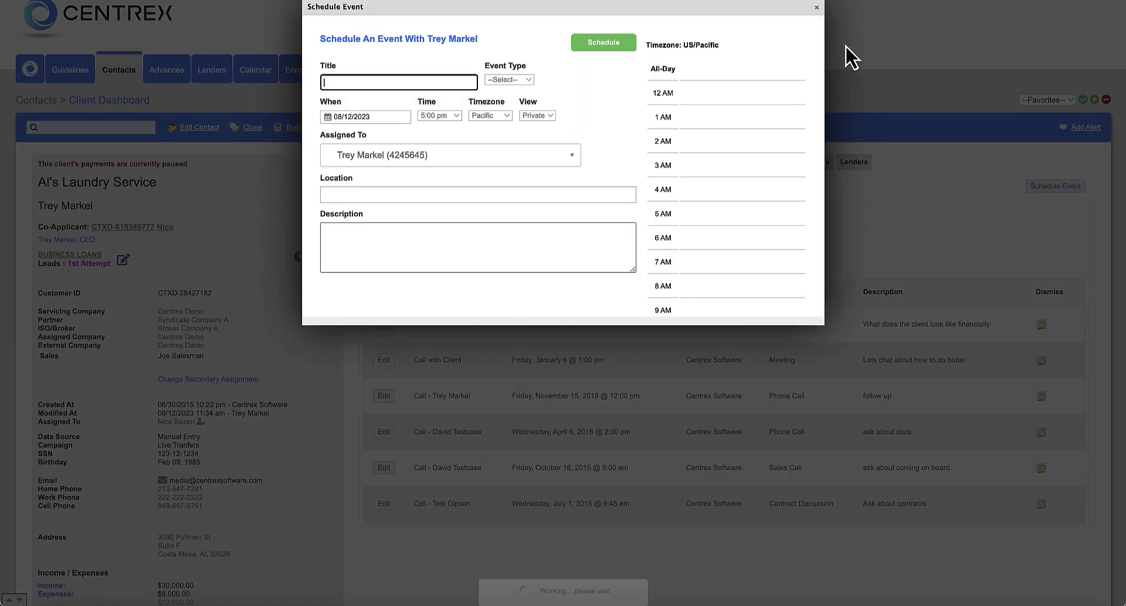
pyautogui.click(817, 8)
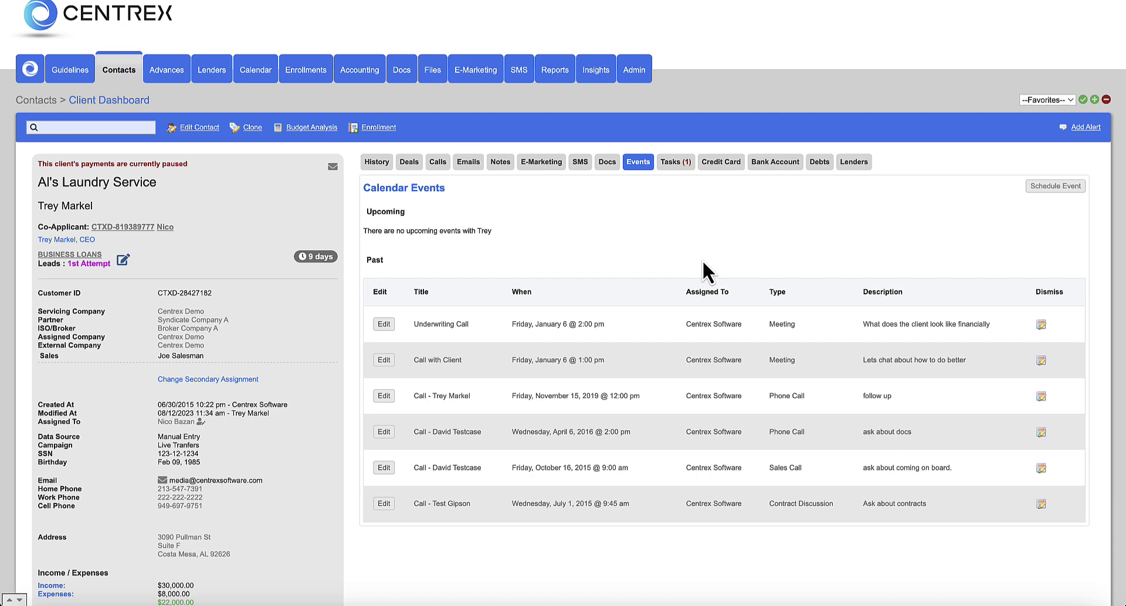
# - In Tasks, try Client, Team and User under Assigned To in Create Task, then close unsaved
pyautogui.click(678, 170)
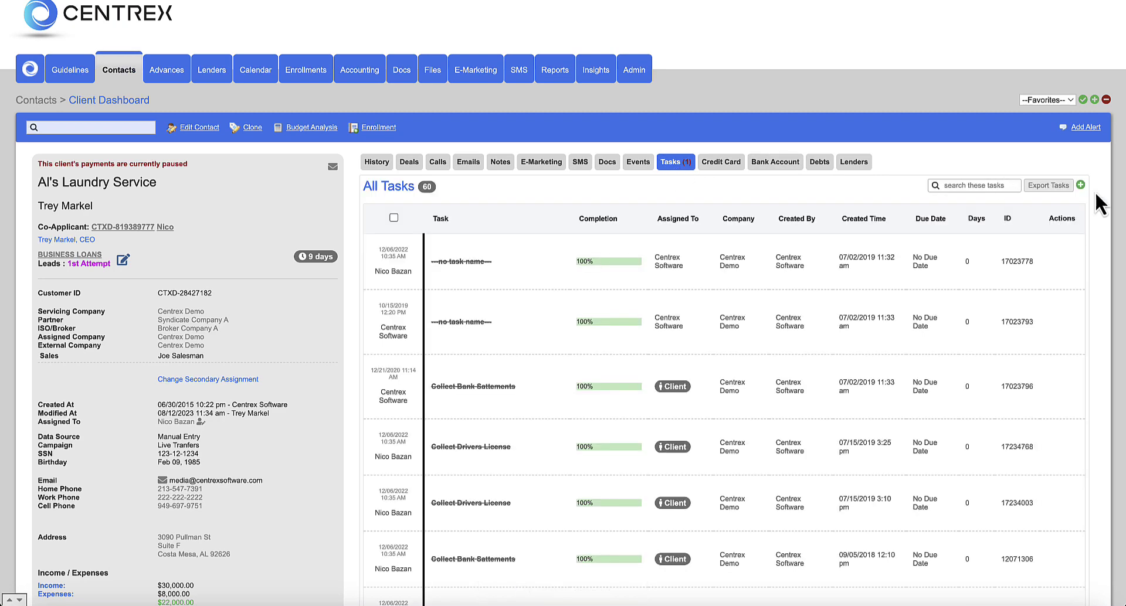
pyautogui.click(1081, 185)
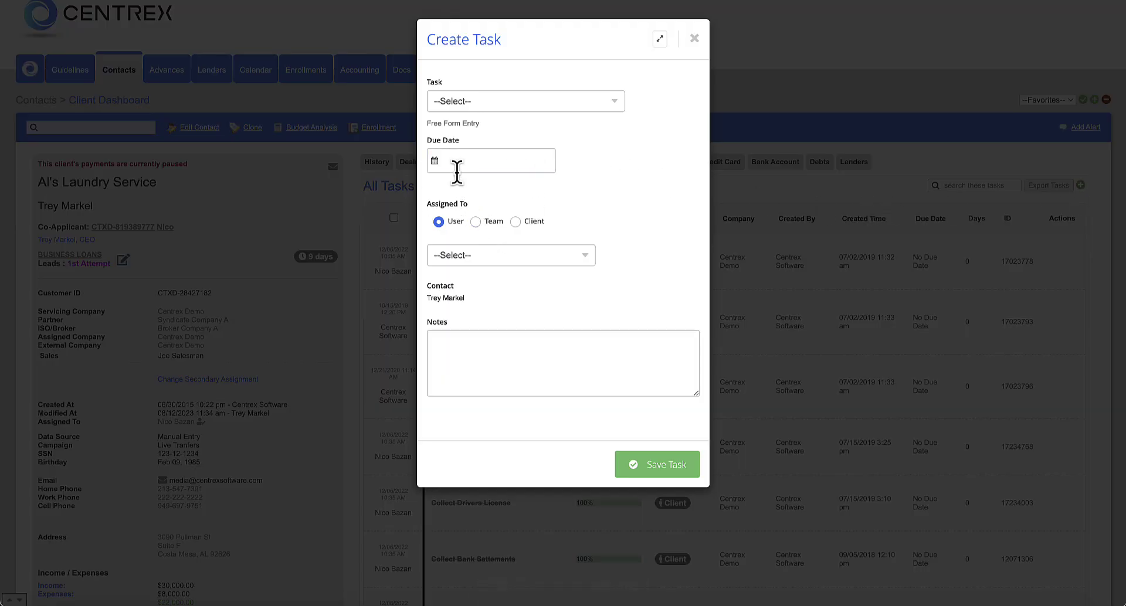
pyautogui.click(516, 222)
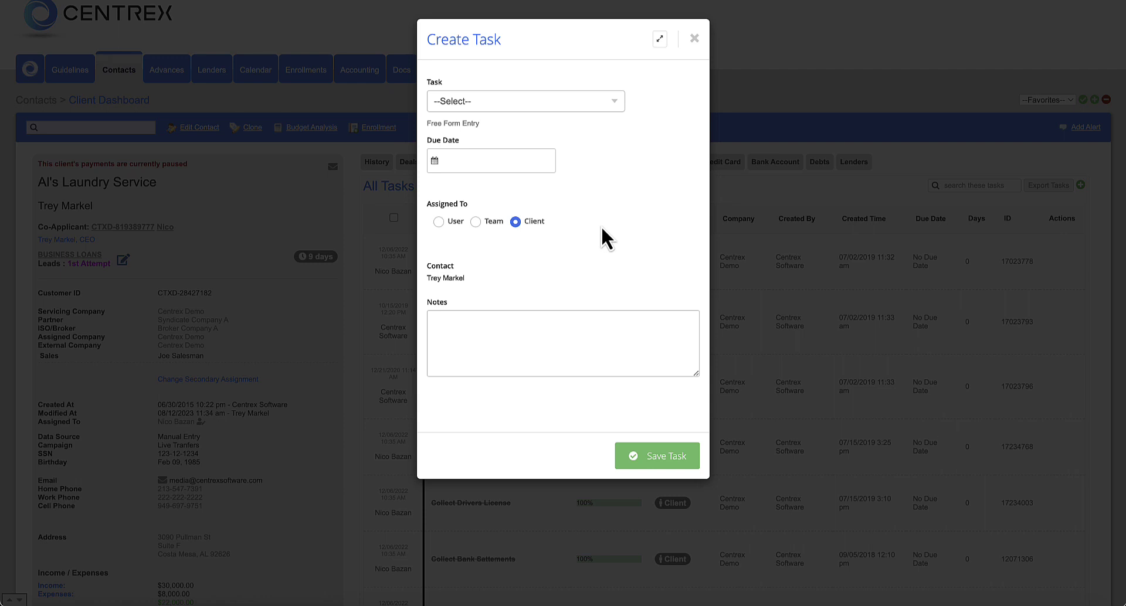
pyautogui.click(476, 222)
pyautogui.click(439, 222)
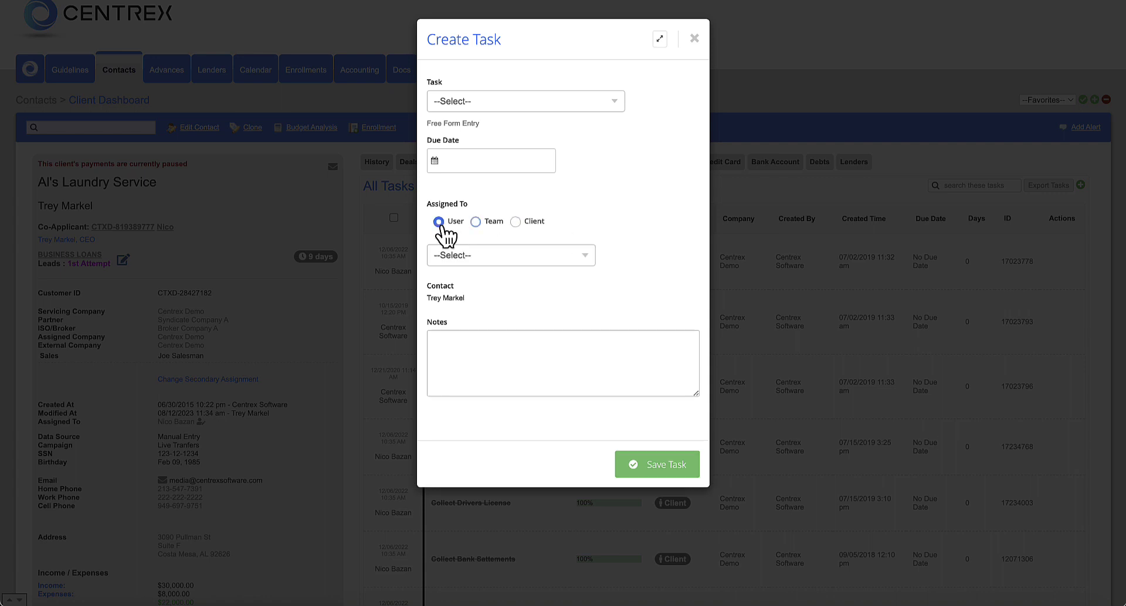
pyautogui.click(694, 39)
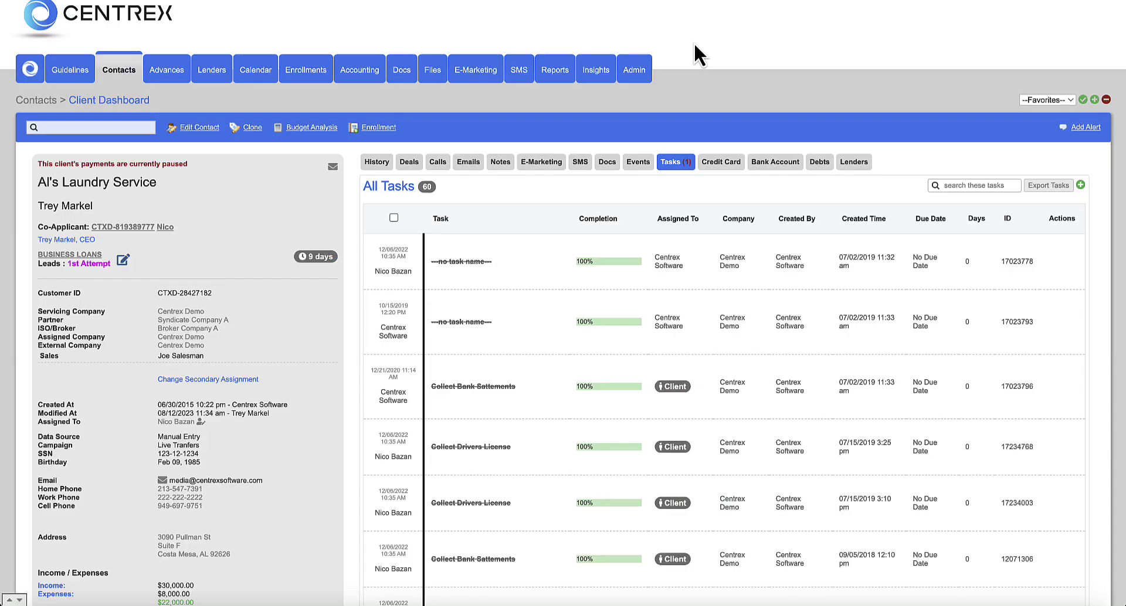
pyautogui.scroll(-1, 486, 279)
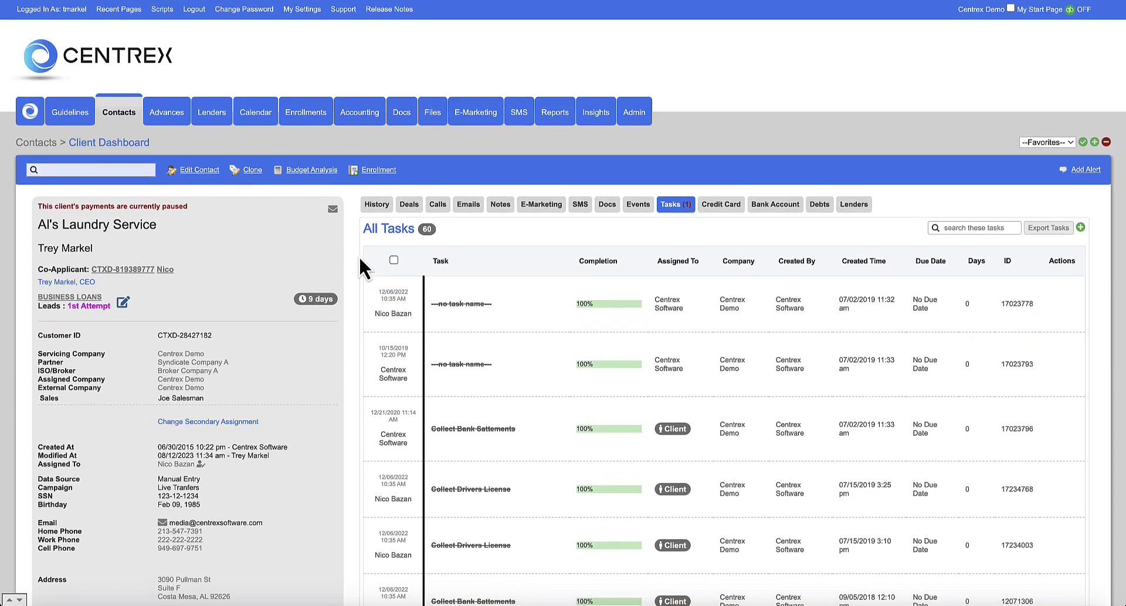
# - Open Edit Contact, go back to Contacts, and reopen Al's Laundry Service on its Deals tab
pyautogui.click(202, 170)
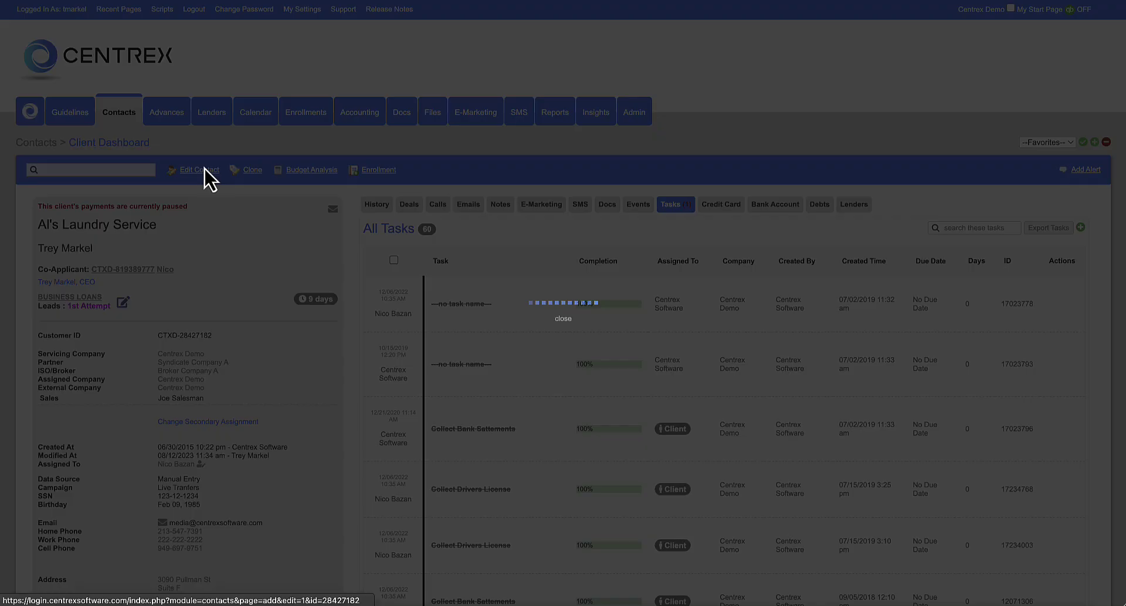
pyautogui.scroll(-1, 251, 196)
pyautogui.scroll(1, 251, 196)
pyautogui.click(129, 117)
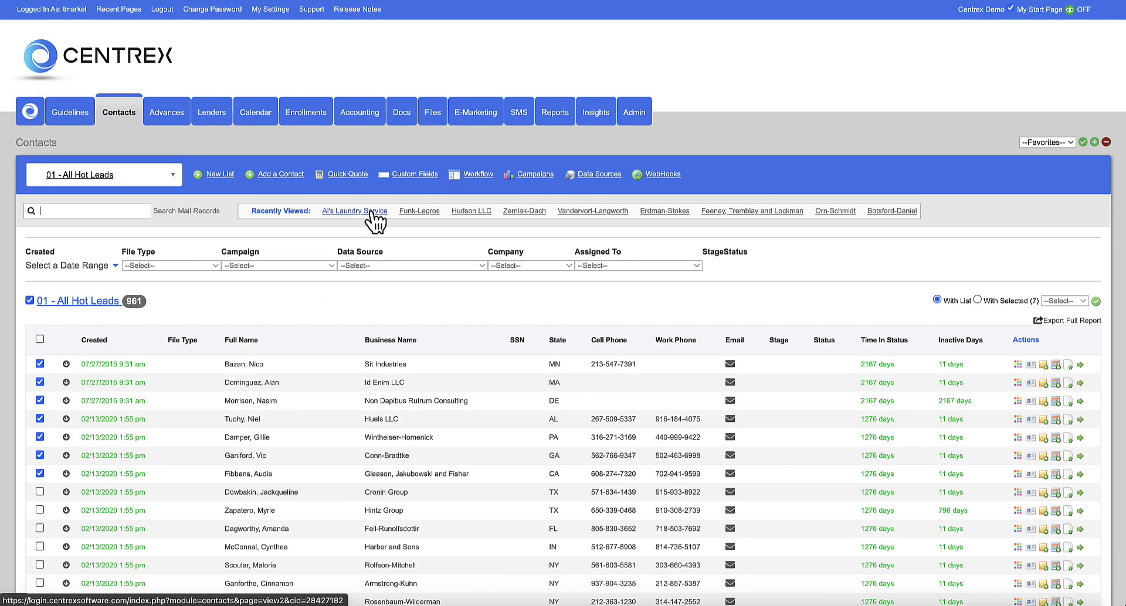
pyautogui.scroll(-2, 374, 220)
pyautogui.scroll(1, 372, 221)
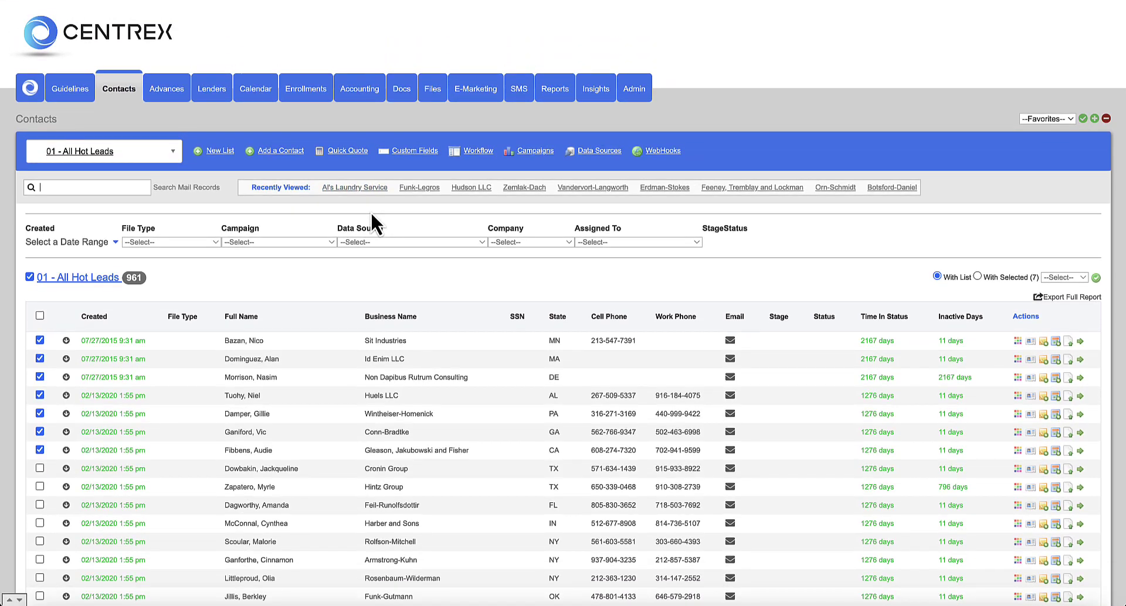
pyautogui.click(359, 188)
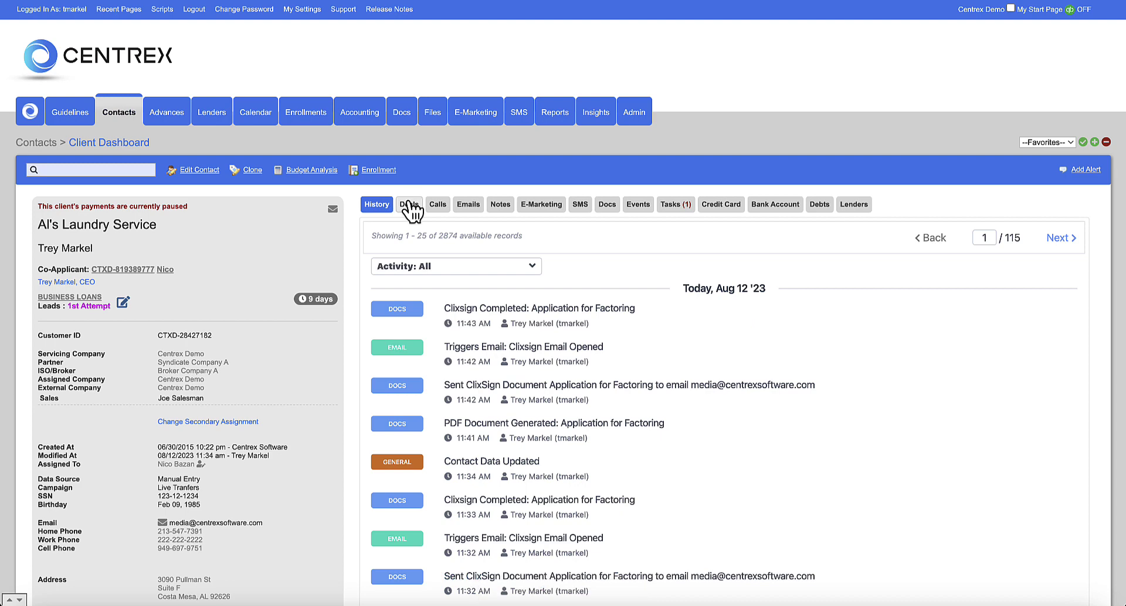
pyautogui.click(409, 205)
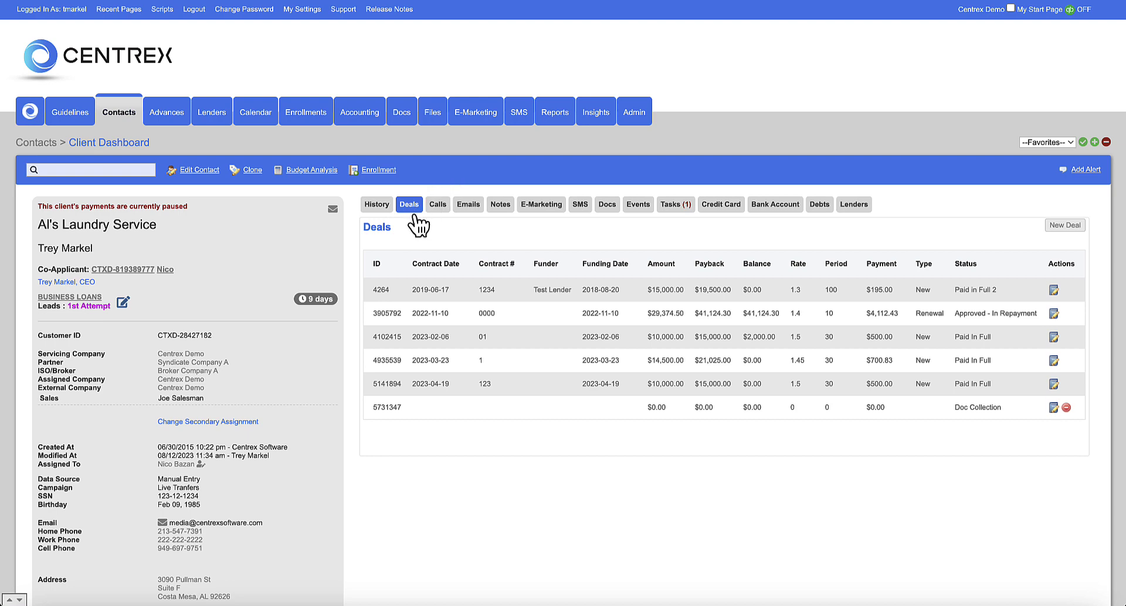
pyautogui.scroll(-1, 417, 223)
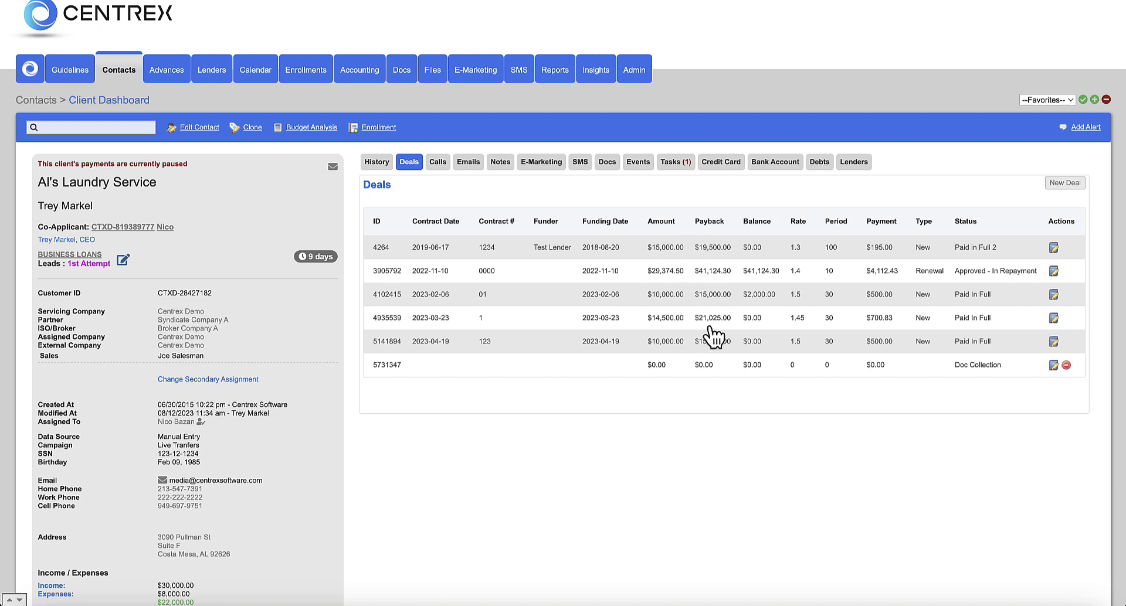
# - Open deal 4264 for editing and review its pricing, keeping Daily (weekdays) payment frequency
pyautogui.click(1054, 249)
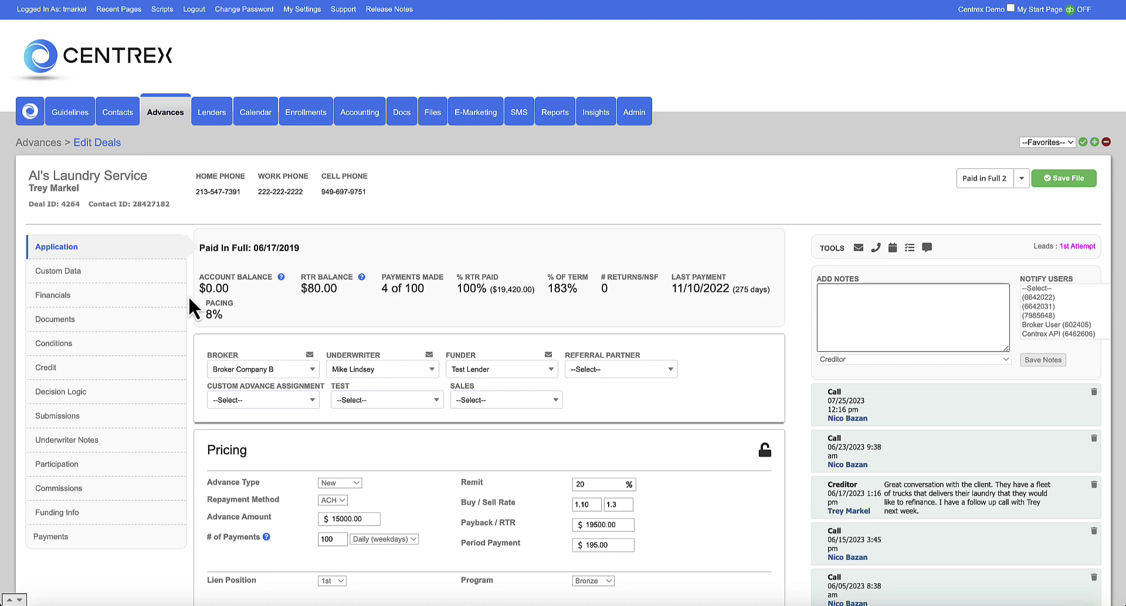
pyautogui.scroll(-2, 190, 300)
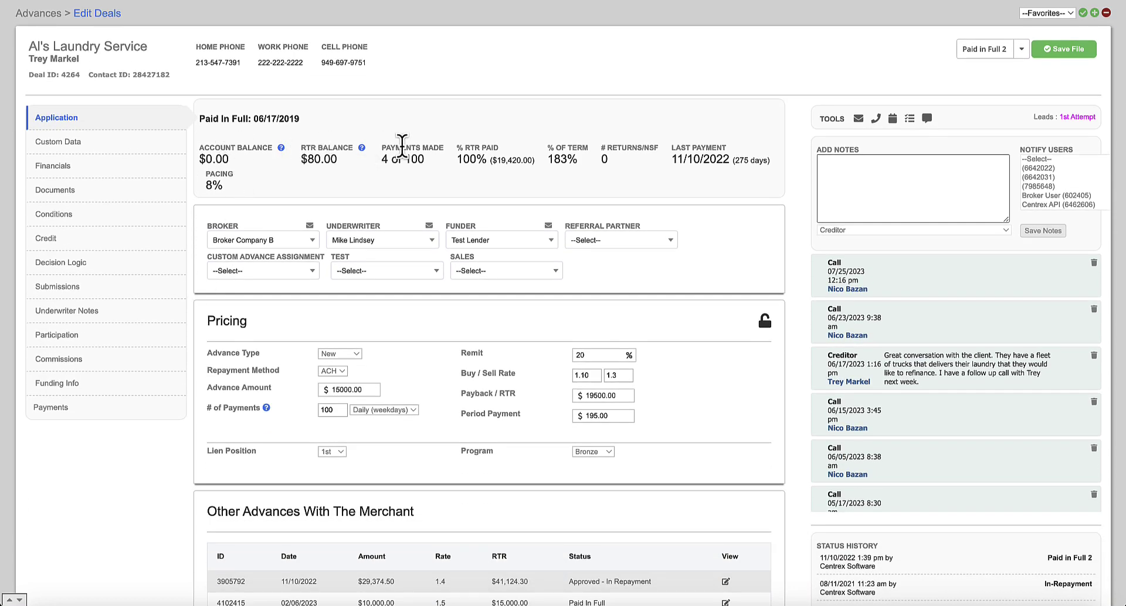
pyautogui.scroll(-1, 513, 153)
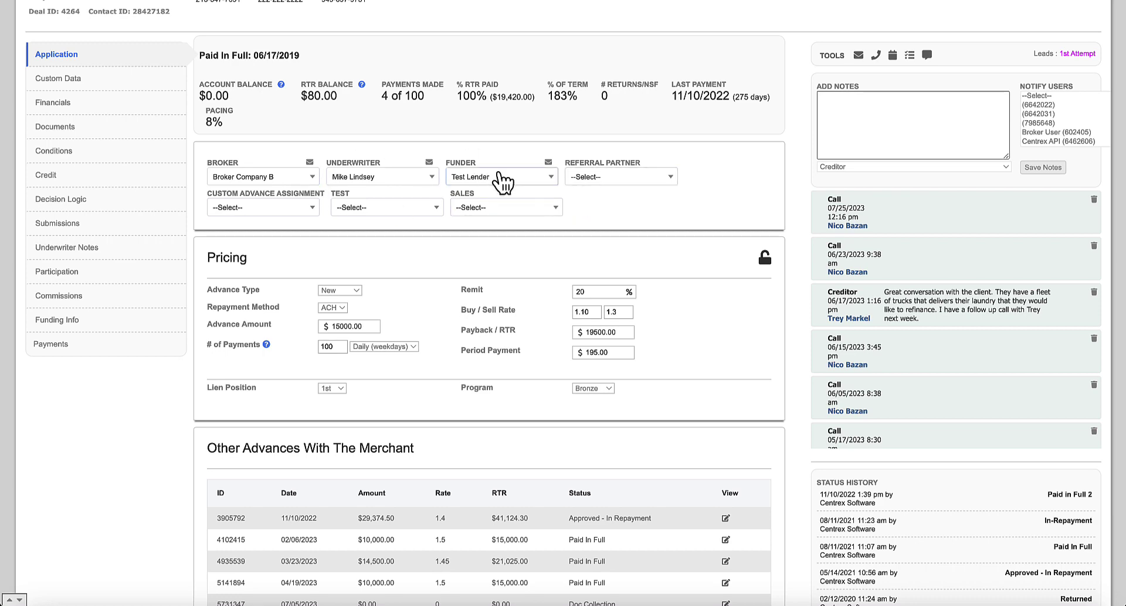
pyautogui.scroll(-2, 454, 219)
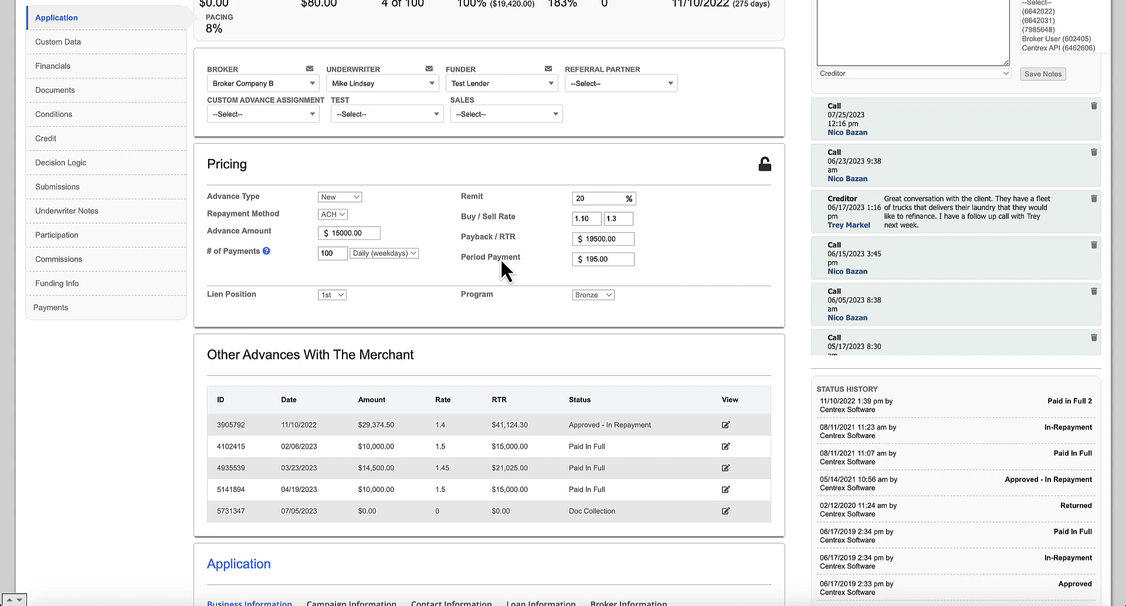
pyautogui.click(413, 254)
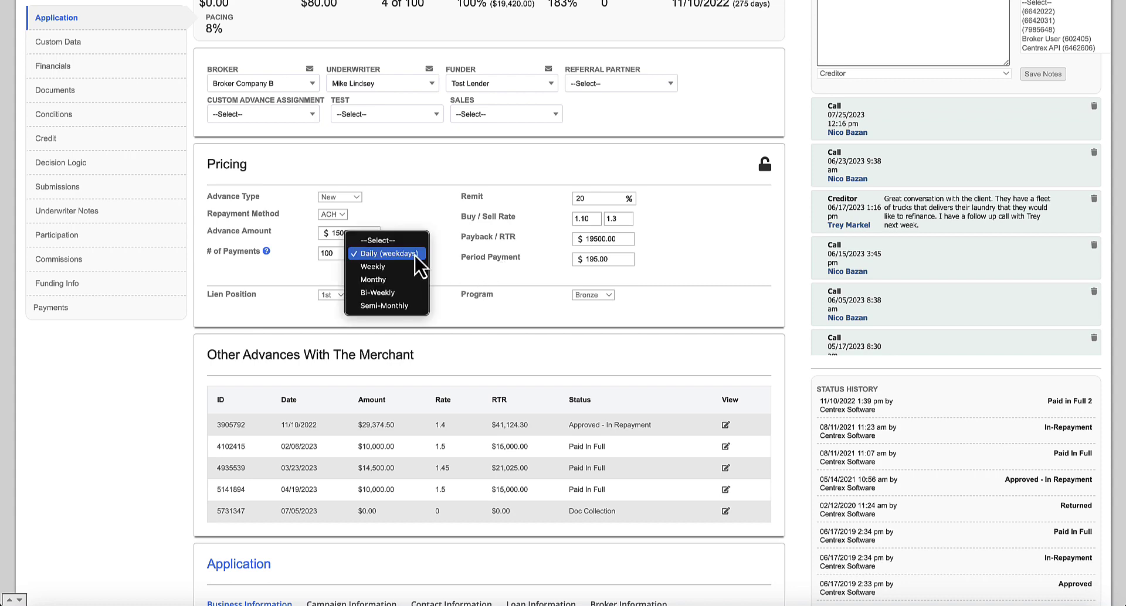
pyautogui.click(176, 351)
pyautogui.scroll(-6, 166, 354)
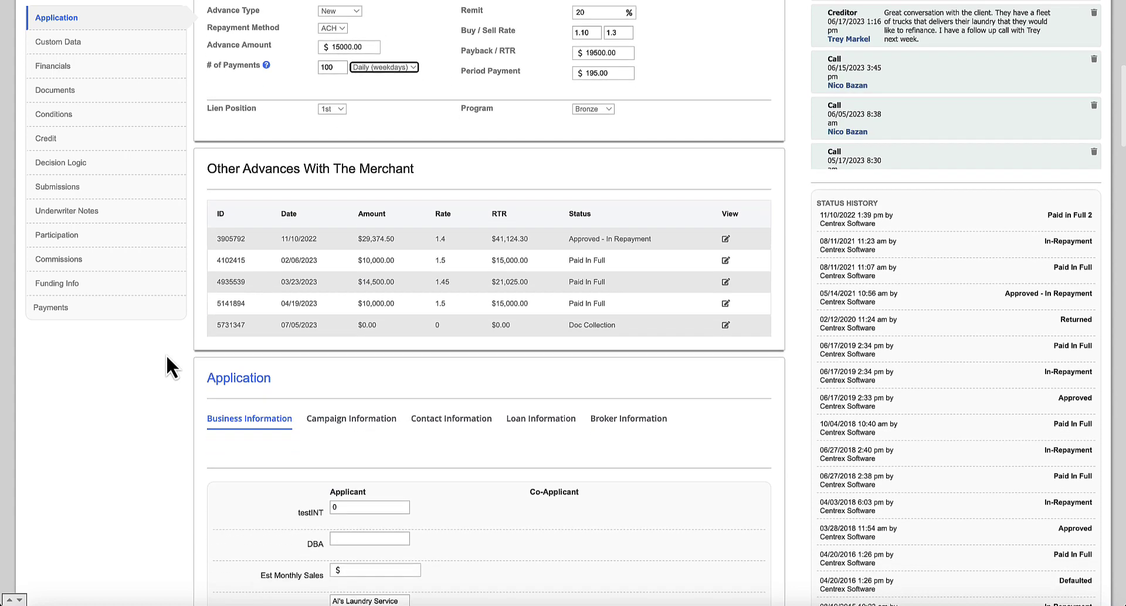
pyautogui.scroll(-2, 166, 357)
# - View the application's Campaign, Contact and Business information, then the Custom Data section
pyautogui.click(344, 118)
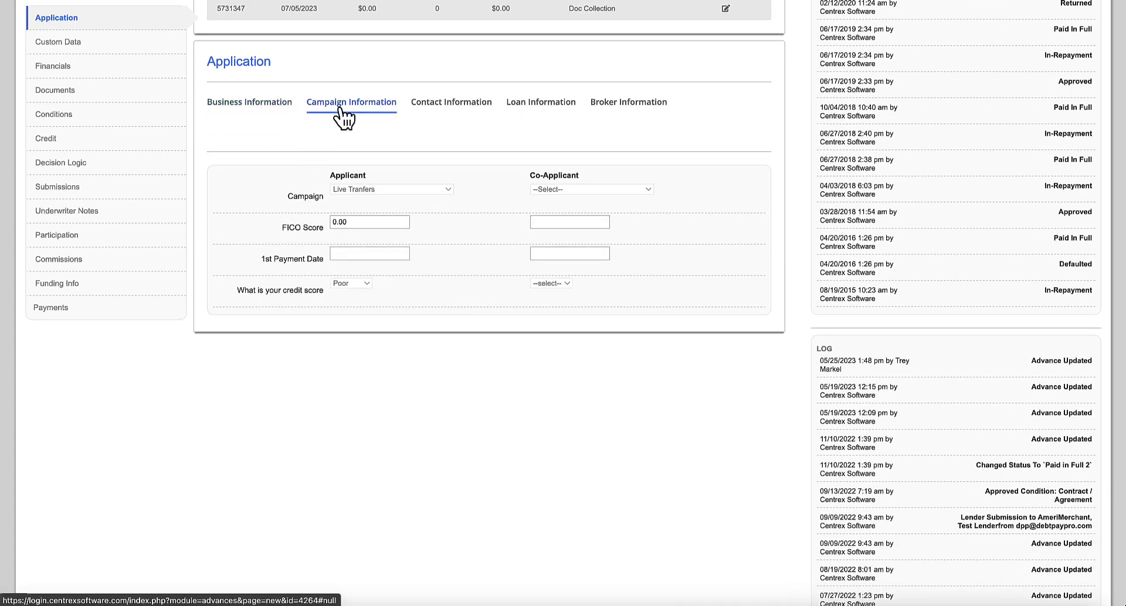
pyautogui.click(437, 111)
pyautogui.click(289, 112)
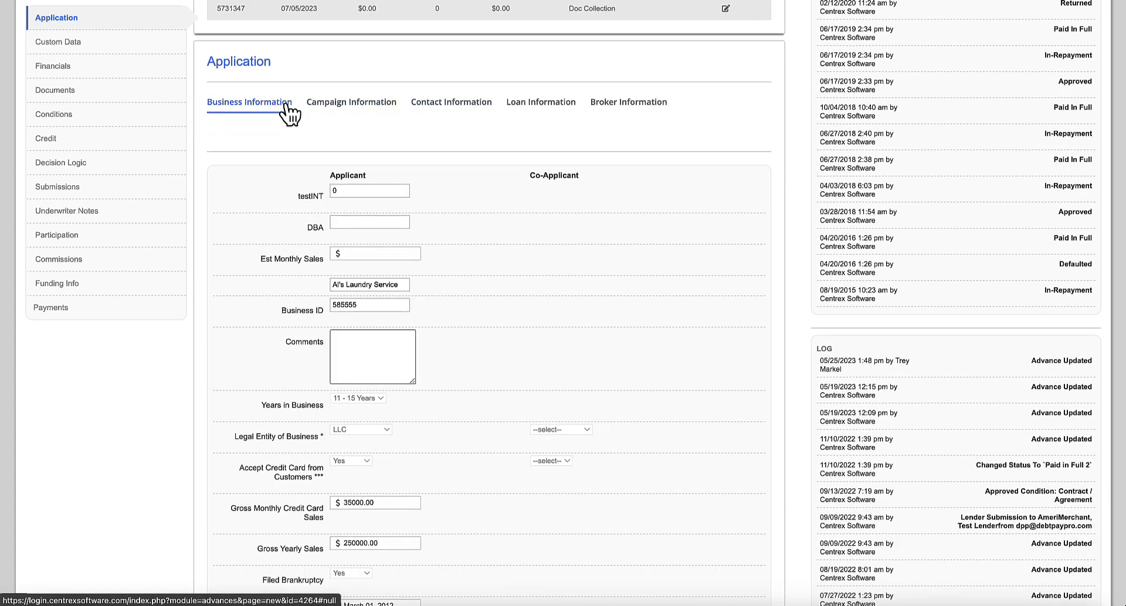
pyautogui.click(115, 48)
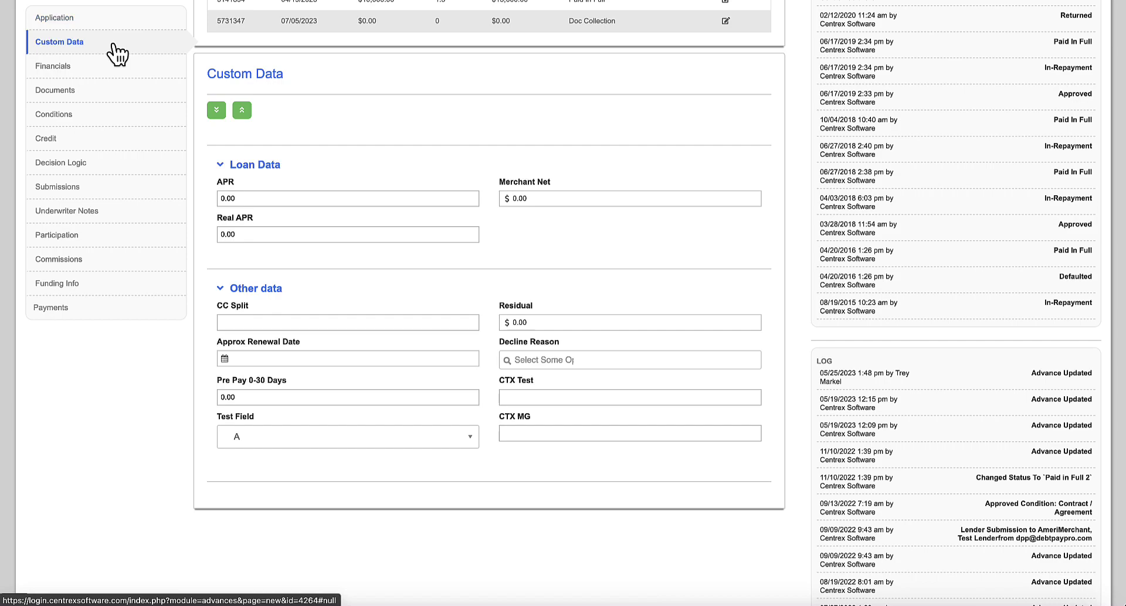
# - Review the deal's bank statement financials, Documents, Conditions, Credit and Decision Logic sections
pyautogui.click(113, 67)
pyautogui.scroll(-5, 188, 186)
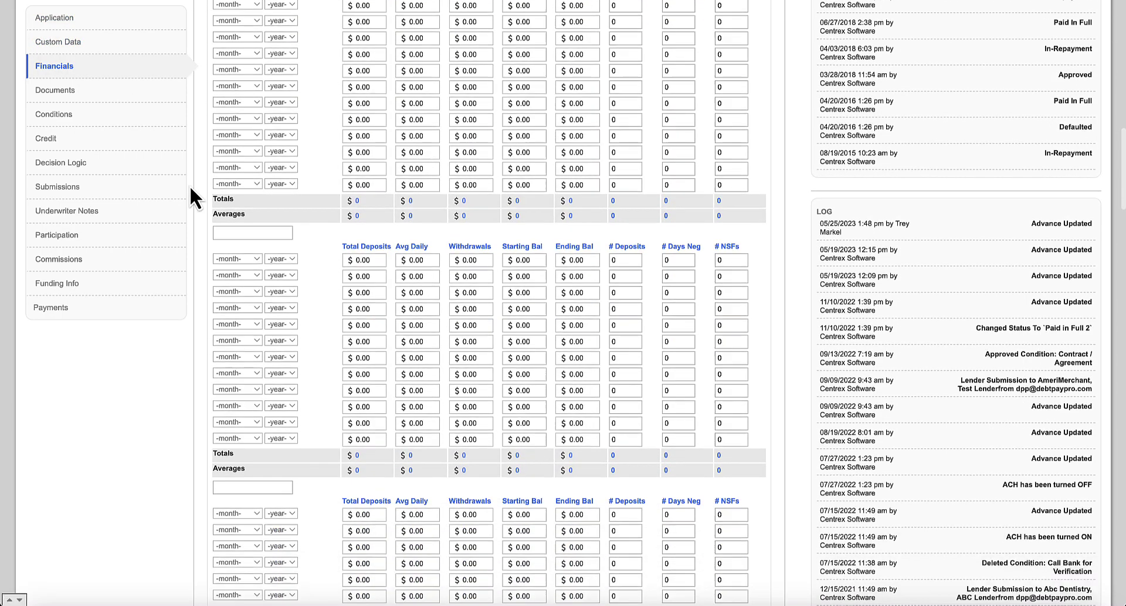
pyautogui.scroll(5, 191, 189)
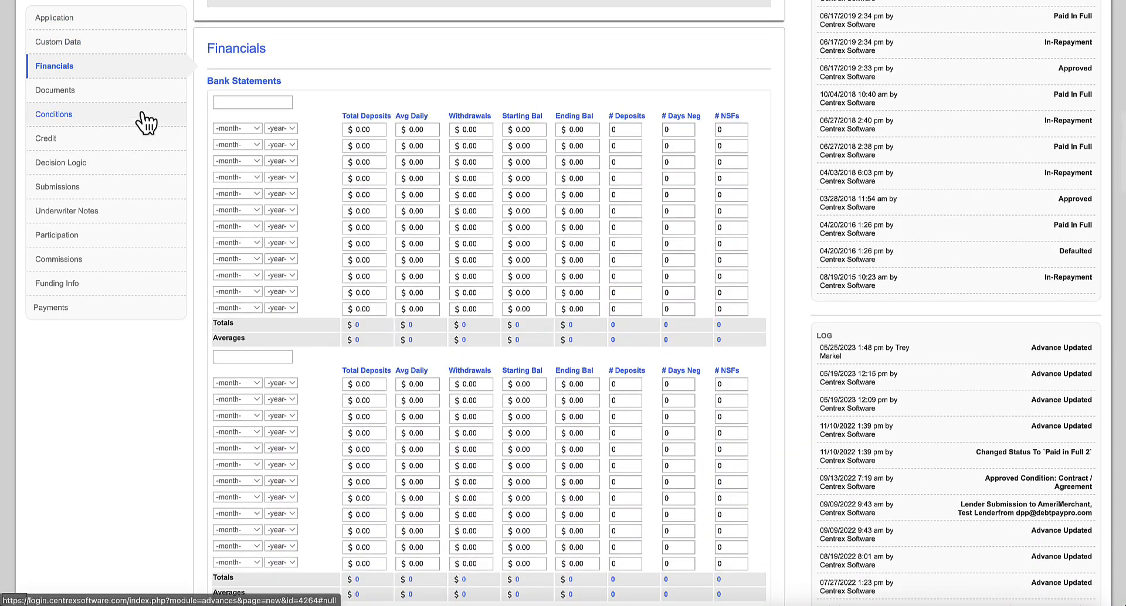
pyautogui.click(121, 103)
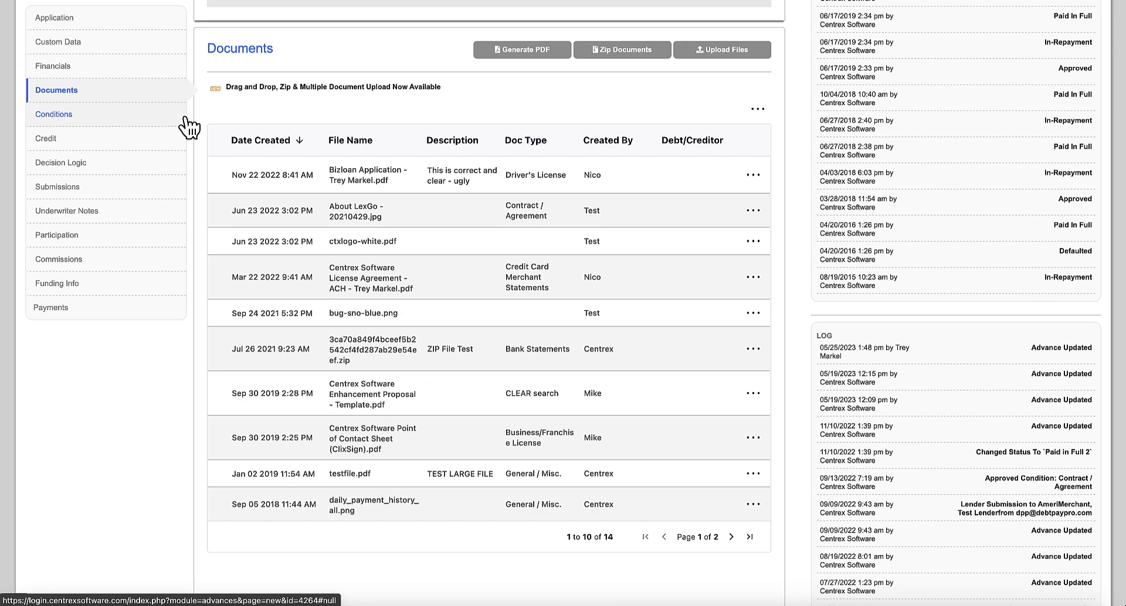
pyautogui.scroll(1, 189, 126)
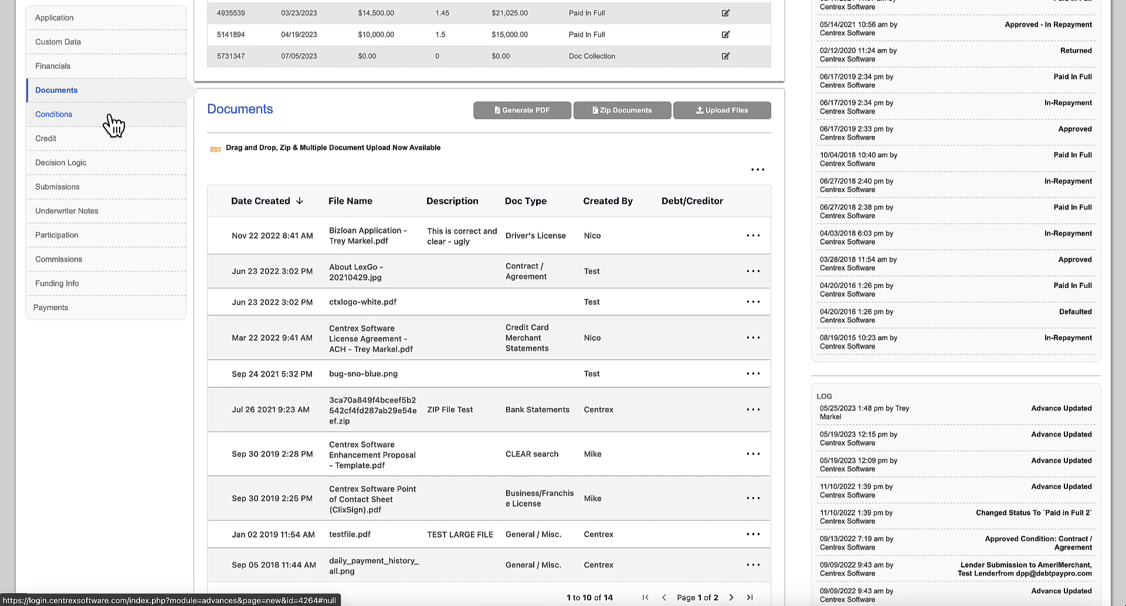
pyautogui.click(111, 119)
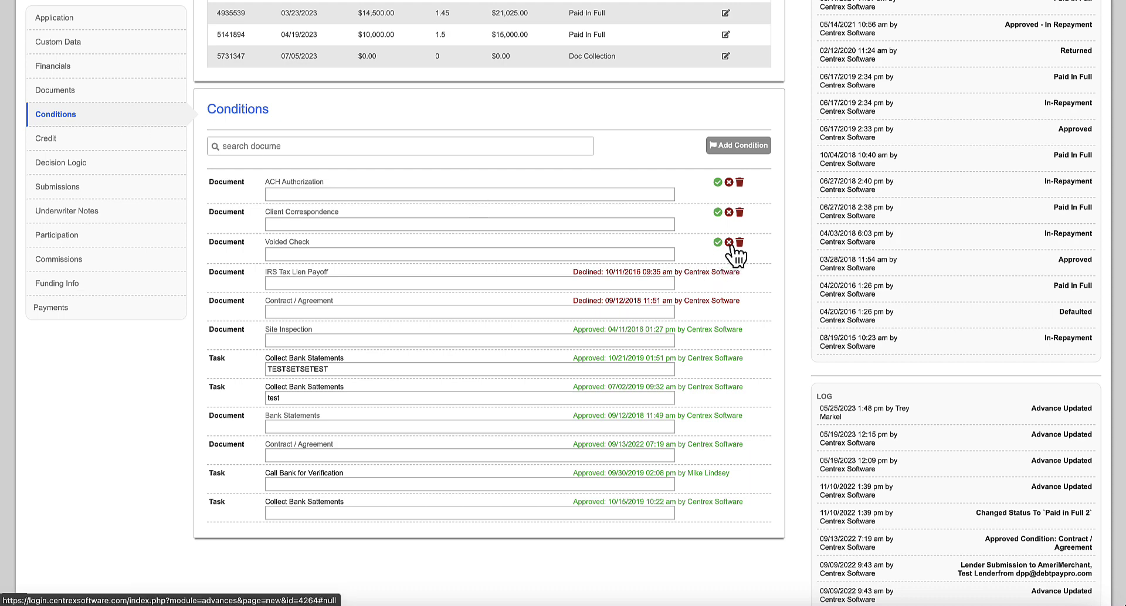
pyautogui.click(97, 141)
pyautogui.click(93, 165)
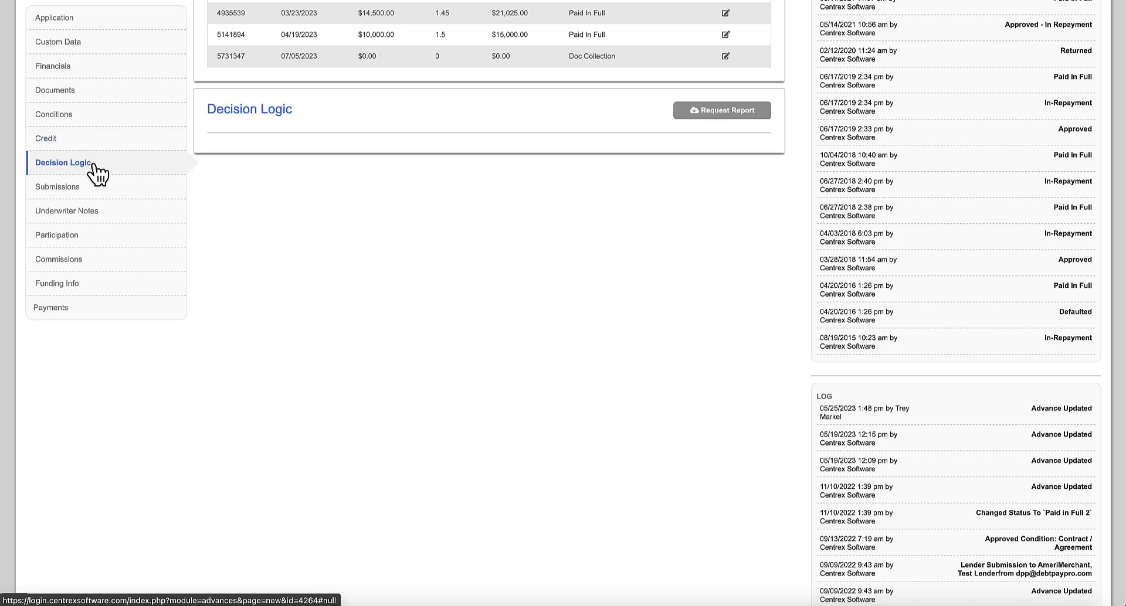
# - In Submissions, start a new lender submission and look over its document and lender lists
pyautogui.click(92, 186)
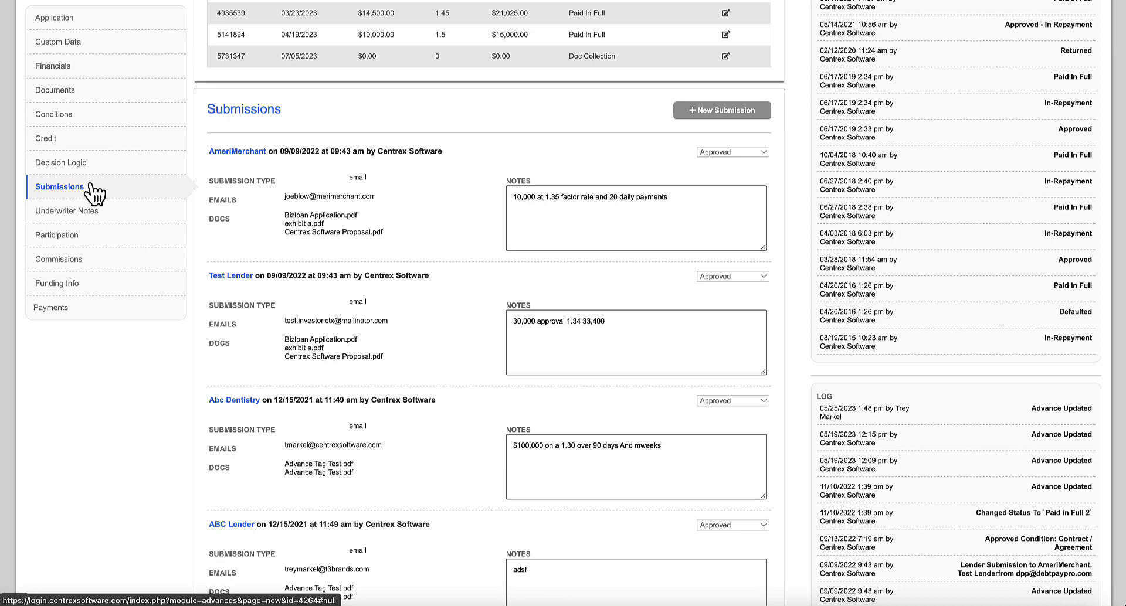
pyautogui.click(704, 112)
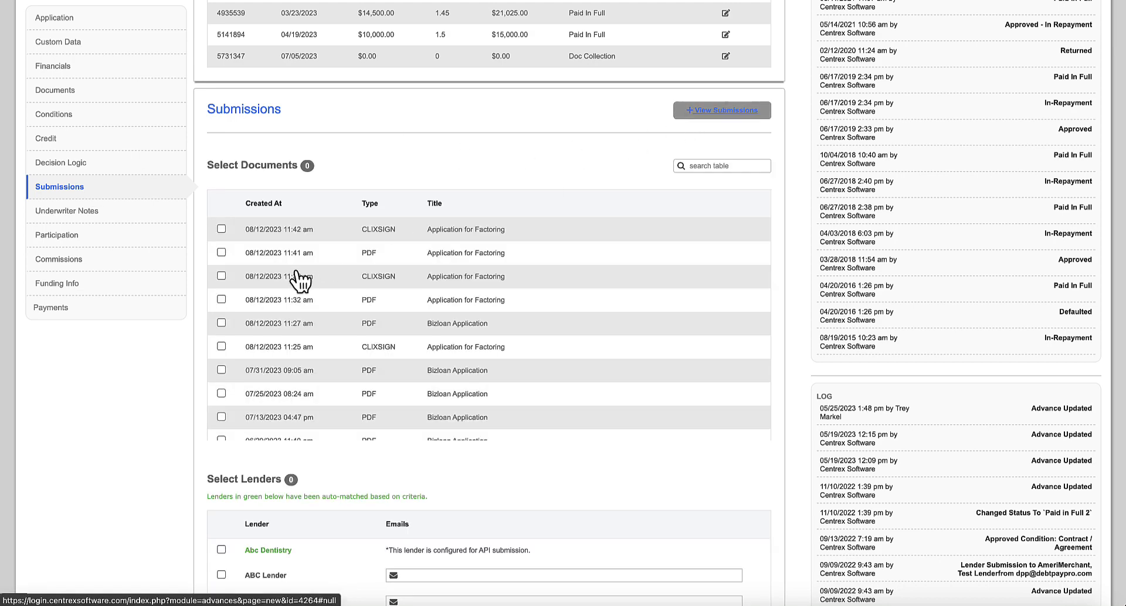
pyautogui.scroll(-7, 172, 405)
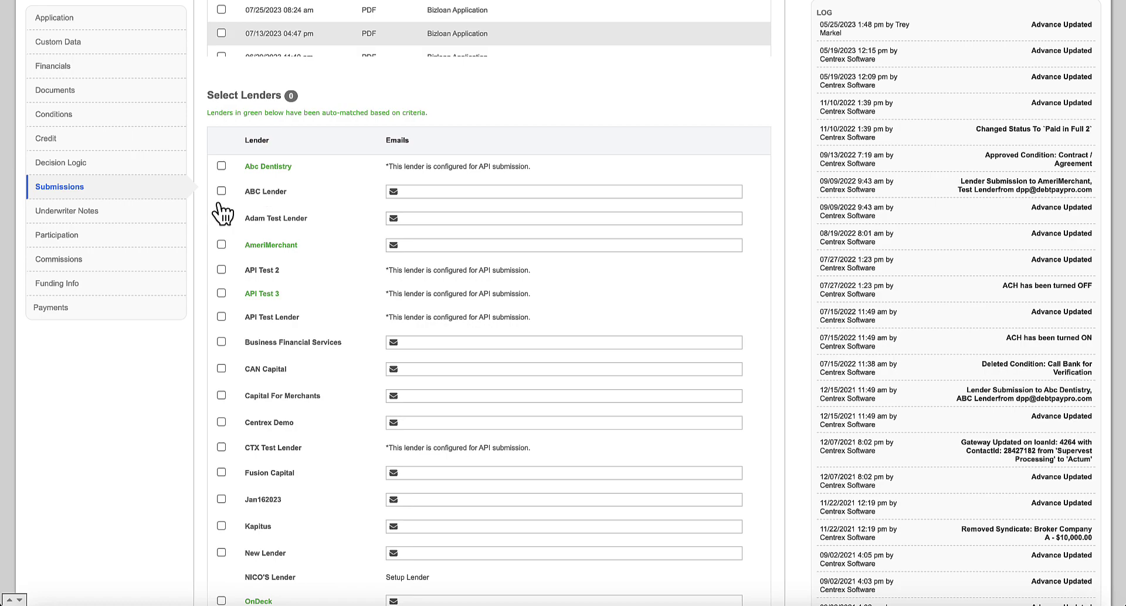
pyautogui.scroll(15, 220, 208)
pyautogui.scroll(2, 211, 199)
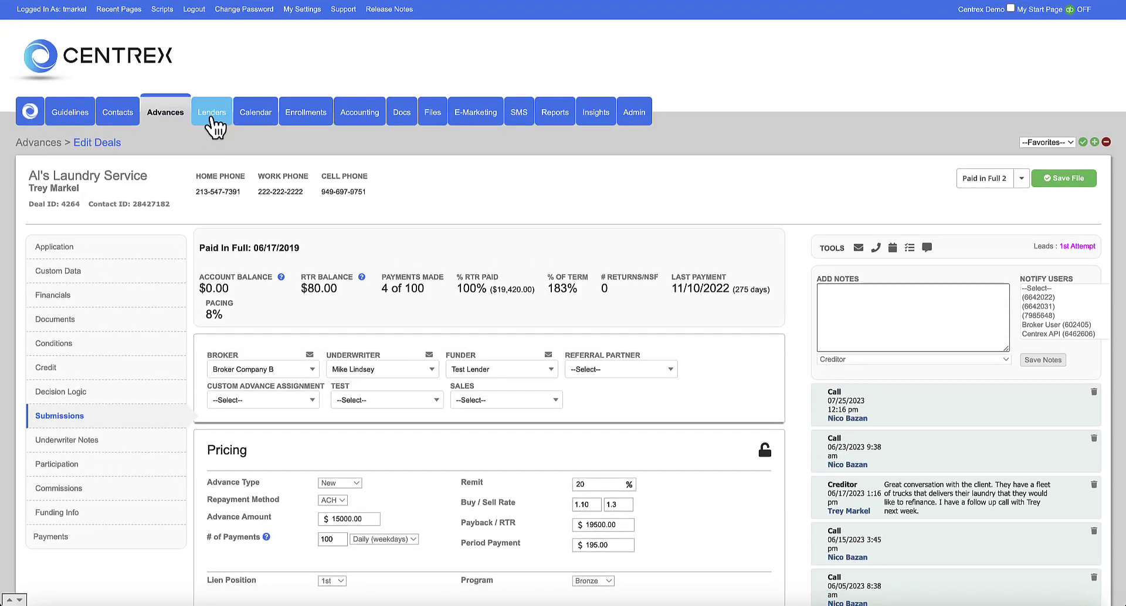
pyautogui.scroll(-3, 176, 363)
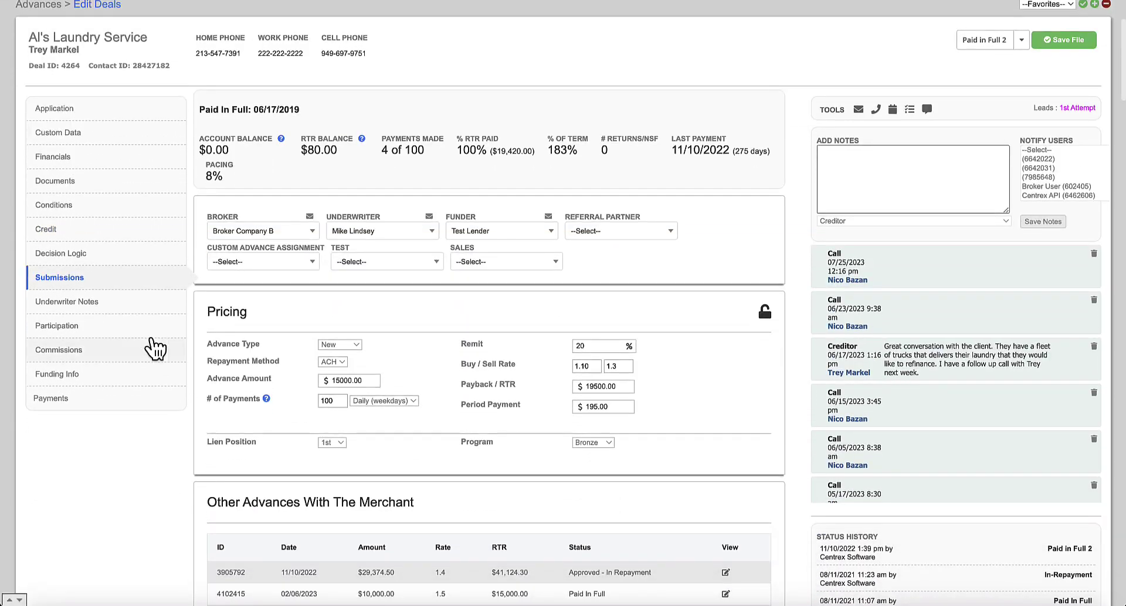
# - Browse the Underwriter Notes, Participation, Commissions, Funding Info and Payments sections
pyautogui.click(123, 279)
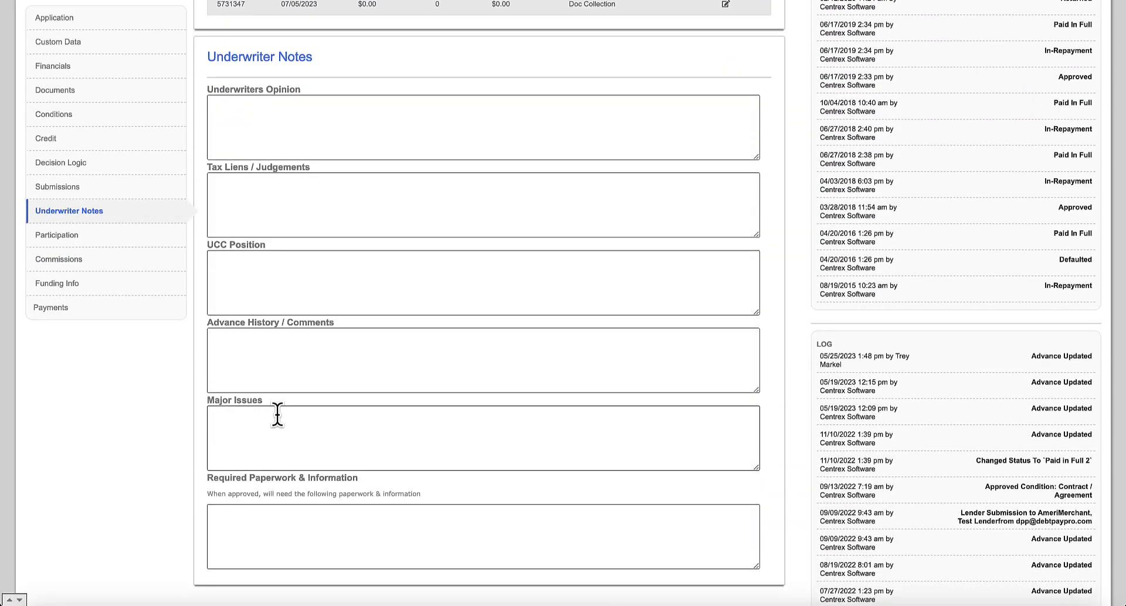
pyautogui.click(85, 236)
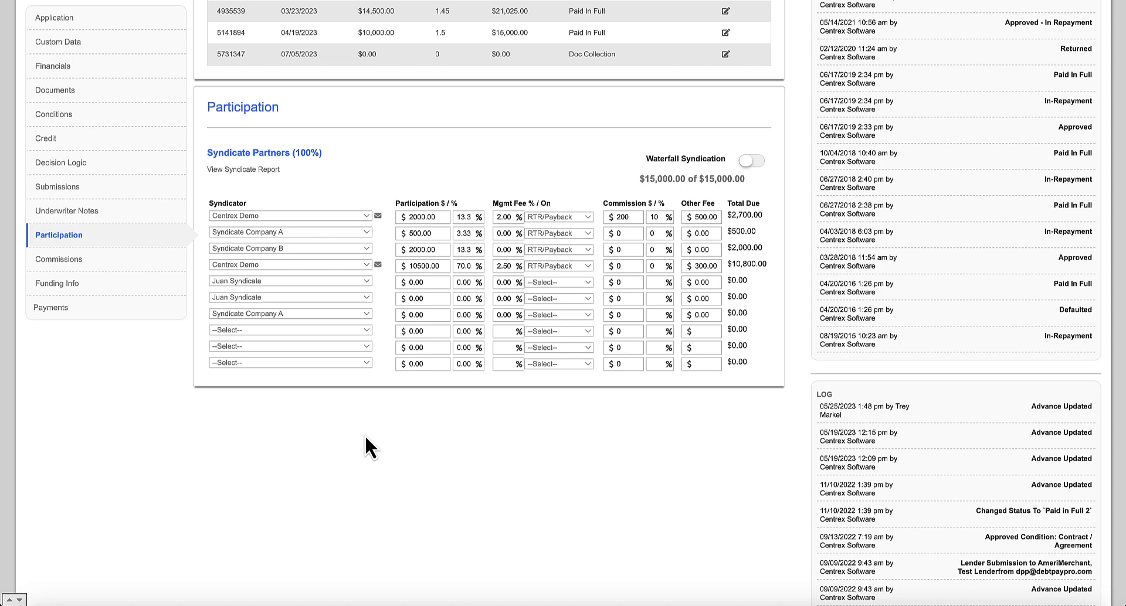
pyautogui.click(131, 260)
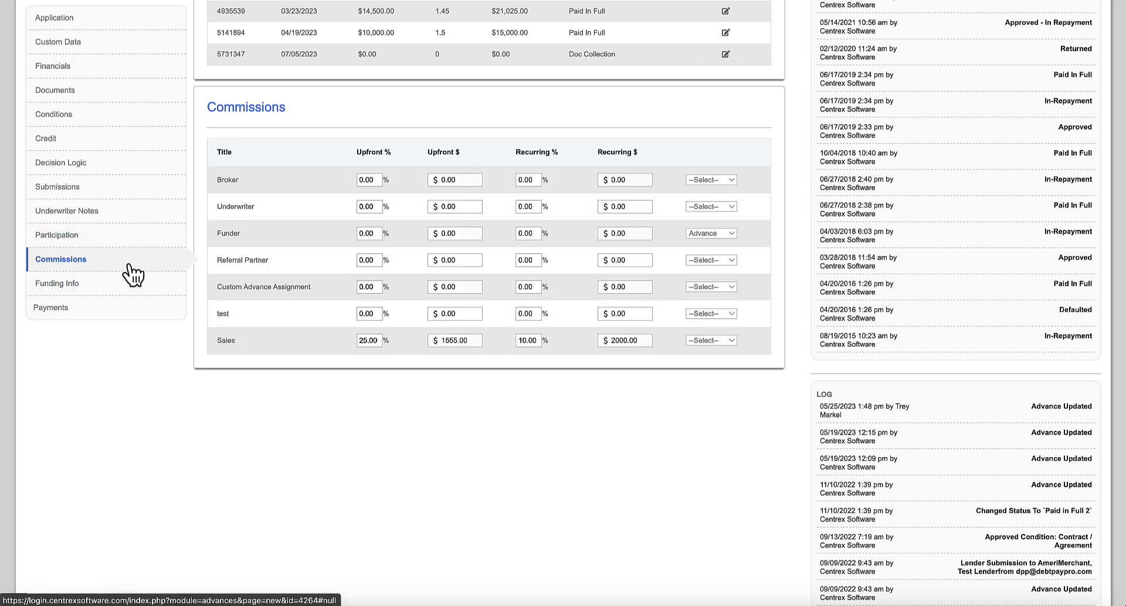
pyautogui.click(124, 287)
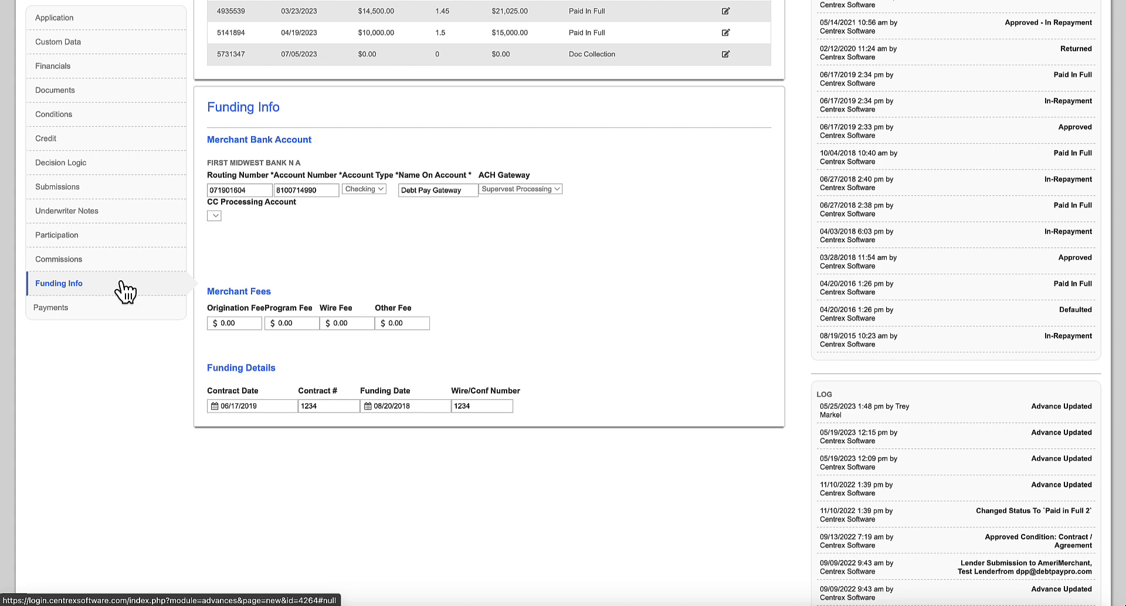
pyautogui.click(120, 315)
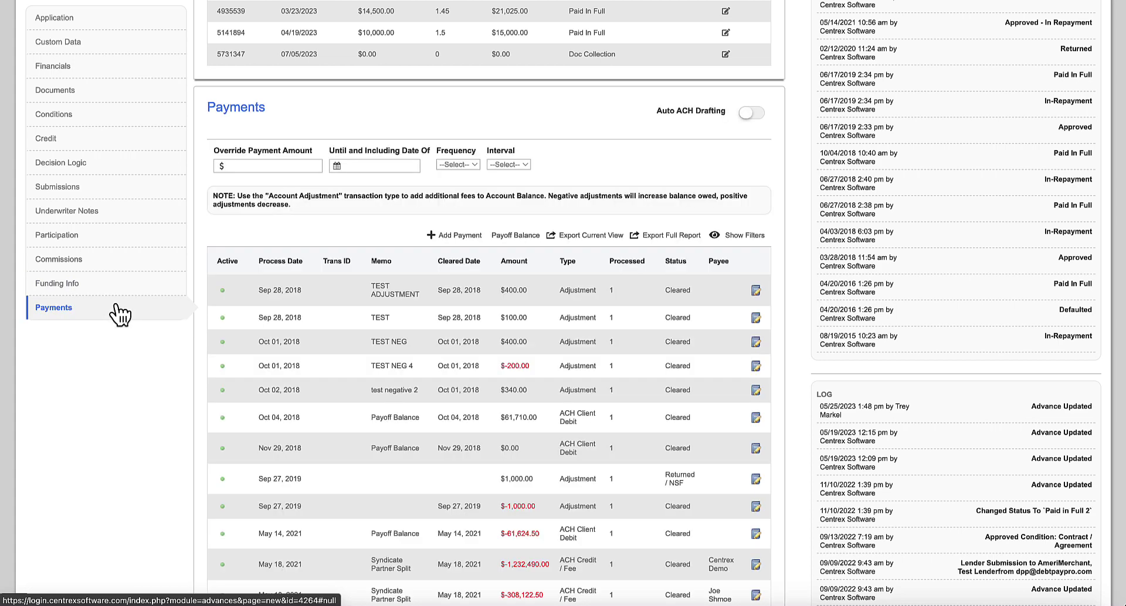
# - Switch on Auto ACH Drafting for Al's Laundry Service's payments
pyautogui.click(751, 114)
pyautogui.scroll(8, 802, 142)
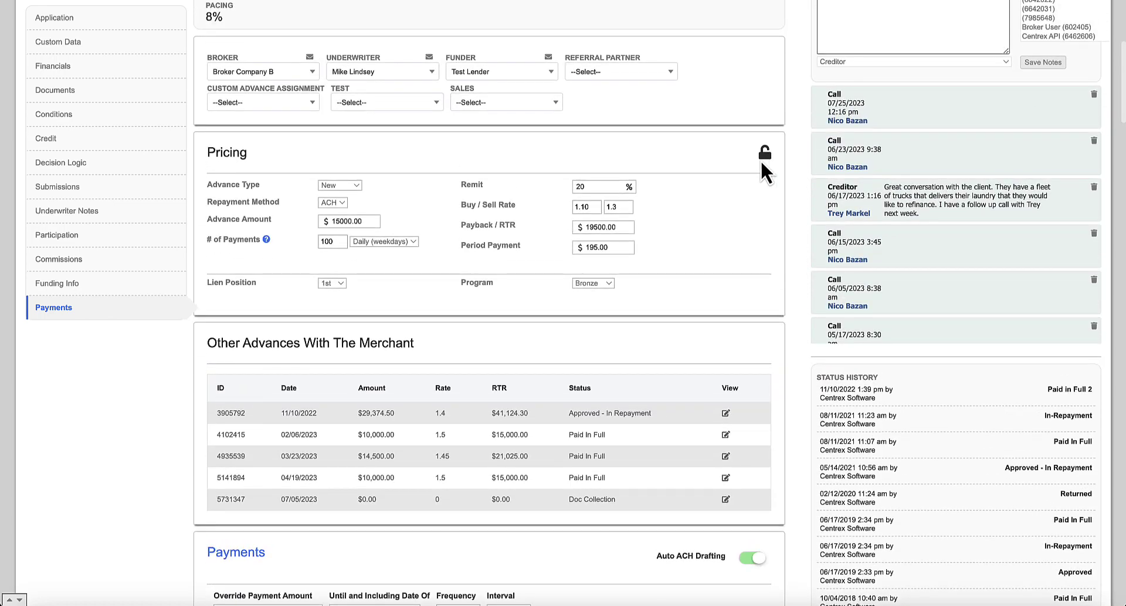
pyautogui.scroll(-5, 788, 273)
pyautogui.scroll(-2, 788, 273)
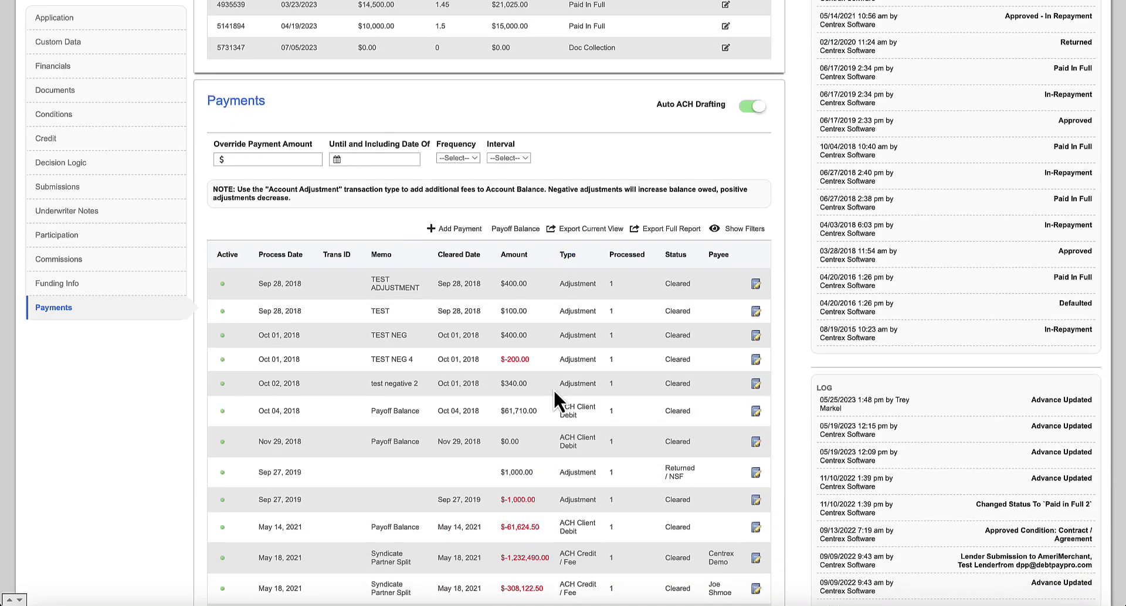
pyautogui.scroll(2, 554, 389)
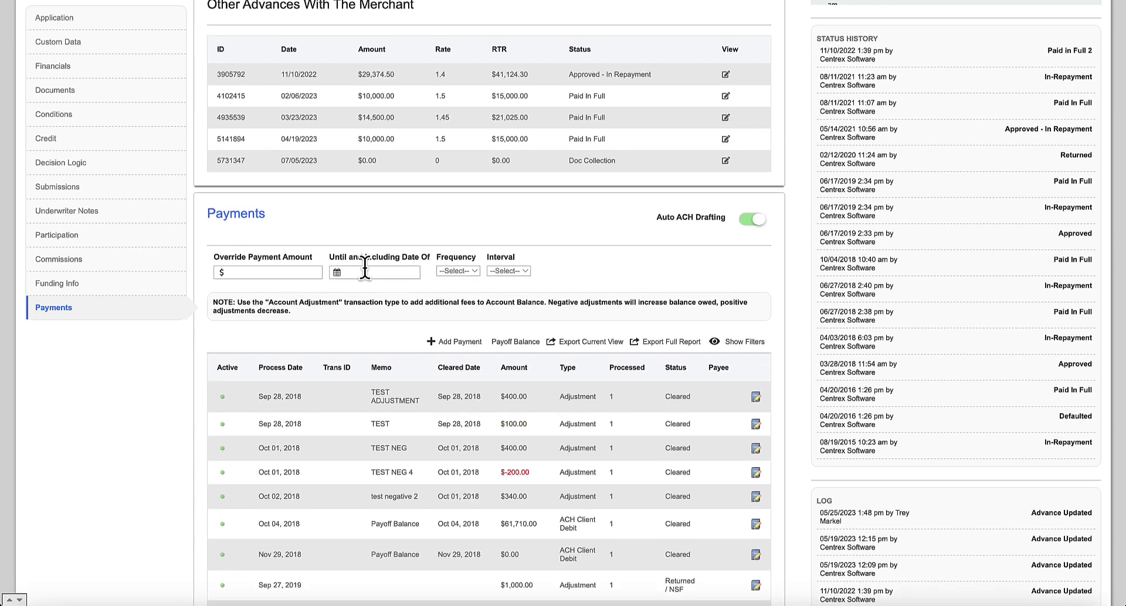
pyautogui.scroll(10, 365, 268)
# - Open the Advances pipeline list and filter it to In-Repayment, then Defaulted advances
pyautogui.click(170, 114)
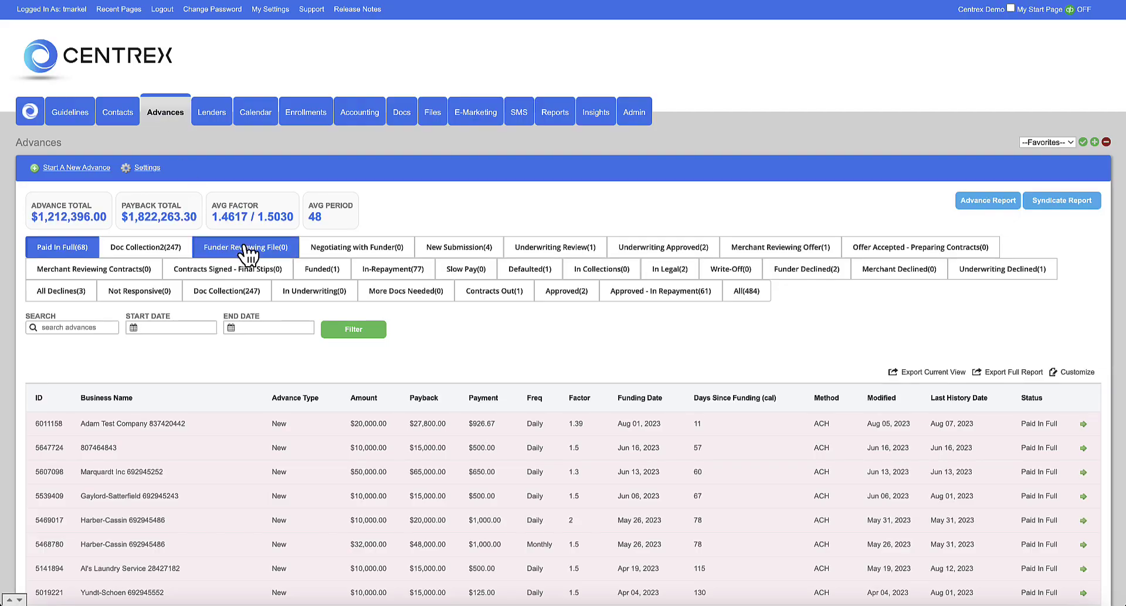
pyautogui.click(118, 111)
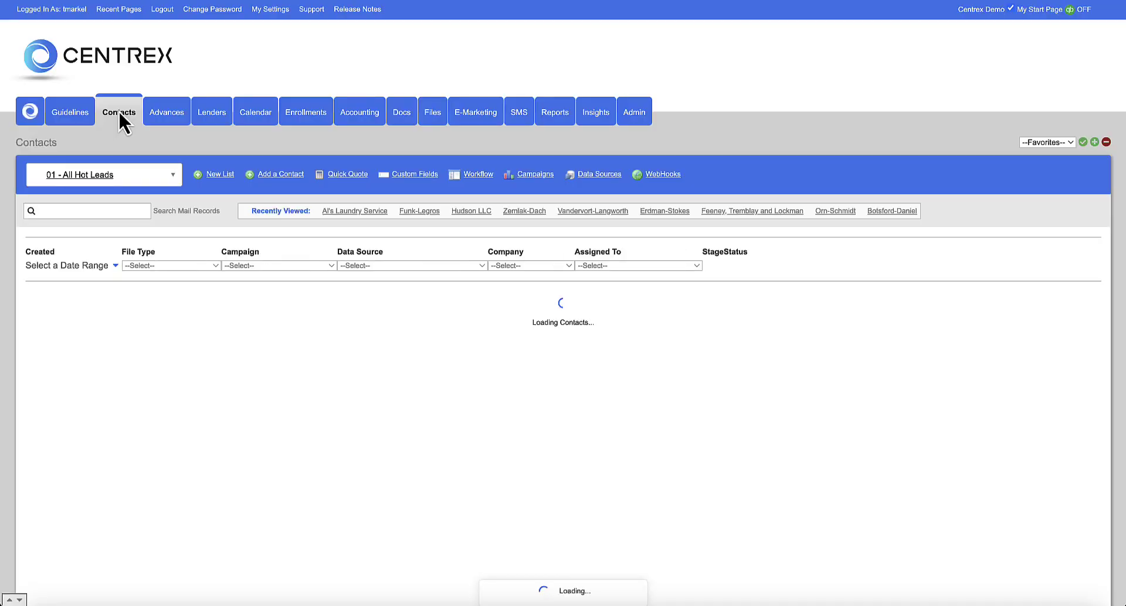
pyautogui.click(159, 111)
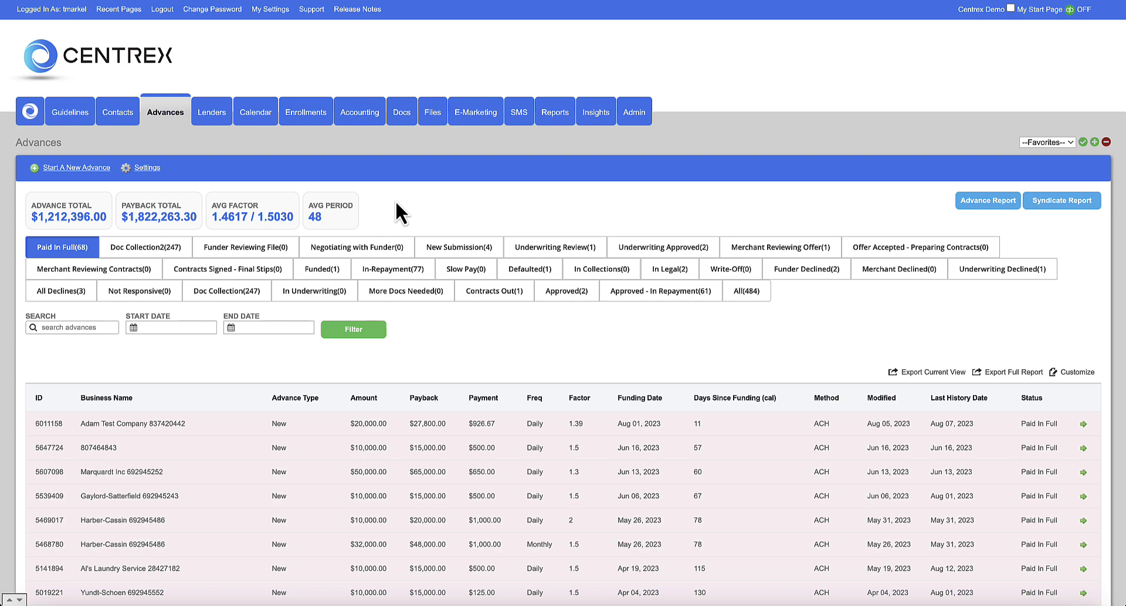
pyautogui.click(397, 271)
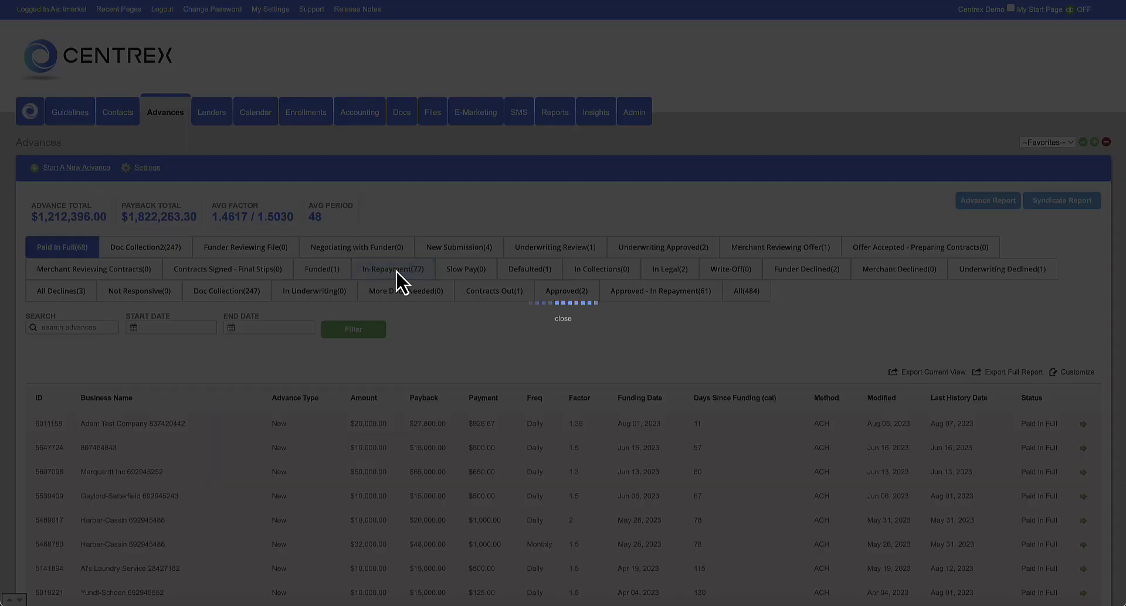
pyautogui.scroll(-2, 396, 269)
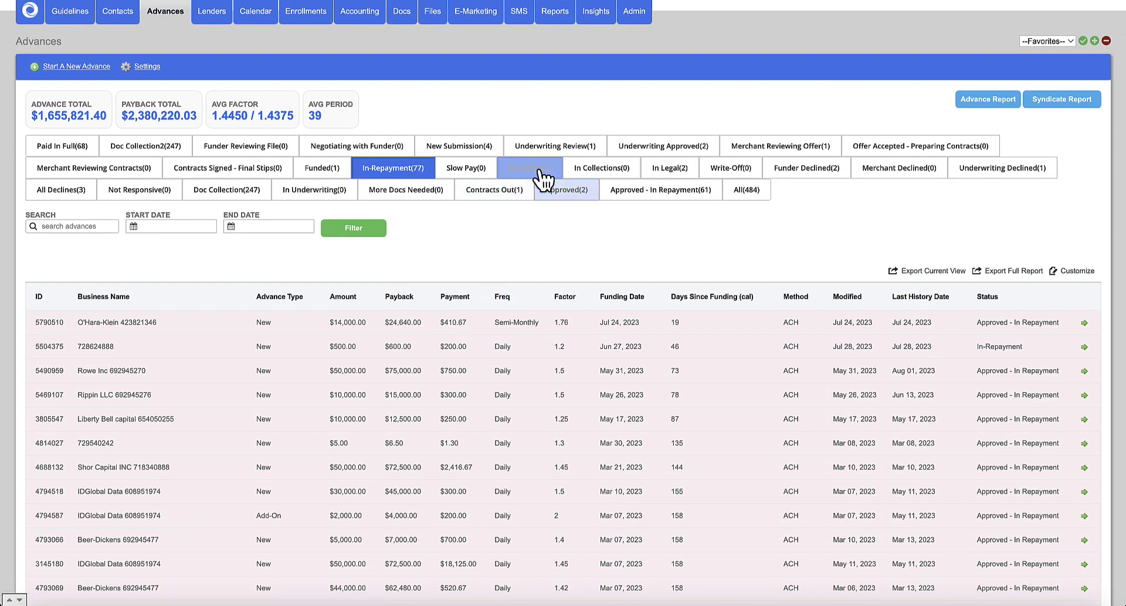
pyautogui.click(539, 170)
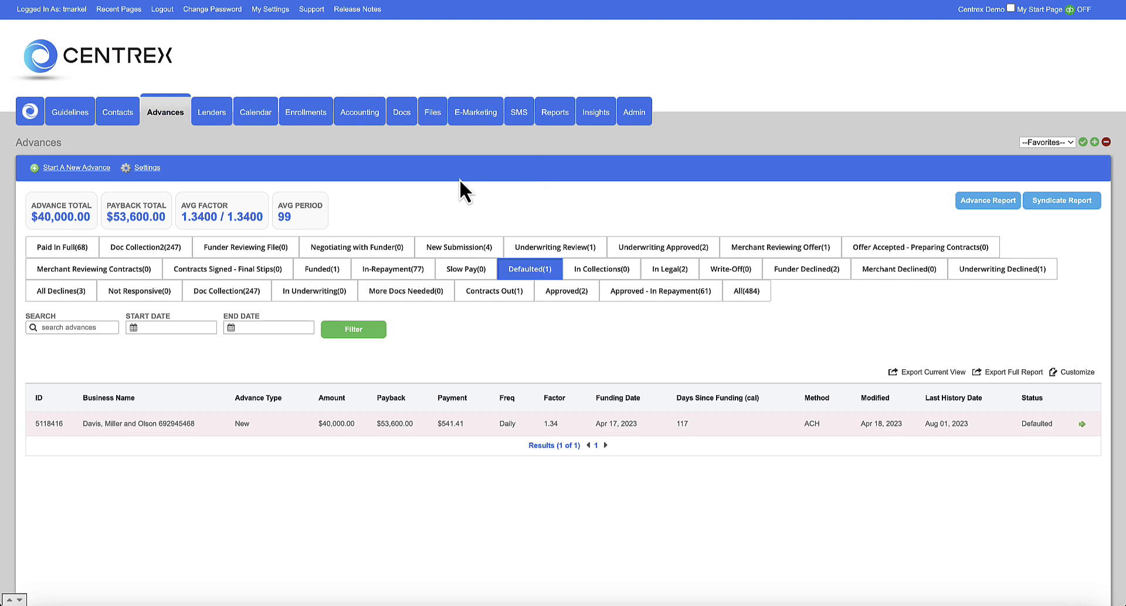
# - Filter to Doc Collection advances, open the Brekke LLC deal, then go to Contacts
pyautogui.click(177, 245)
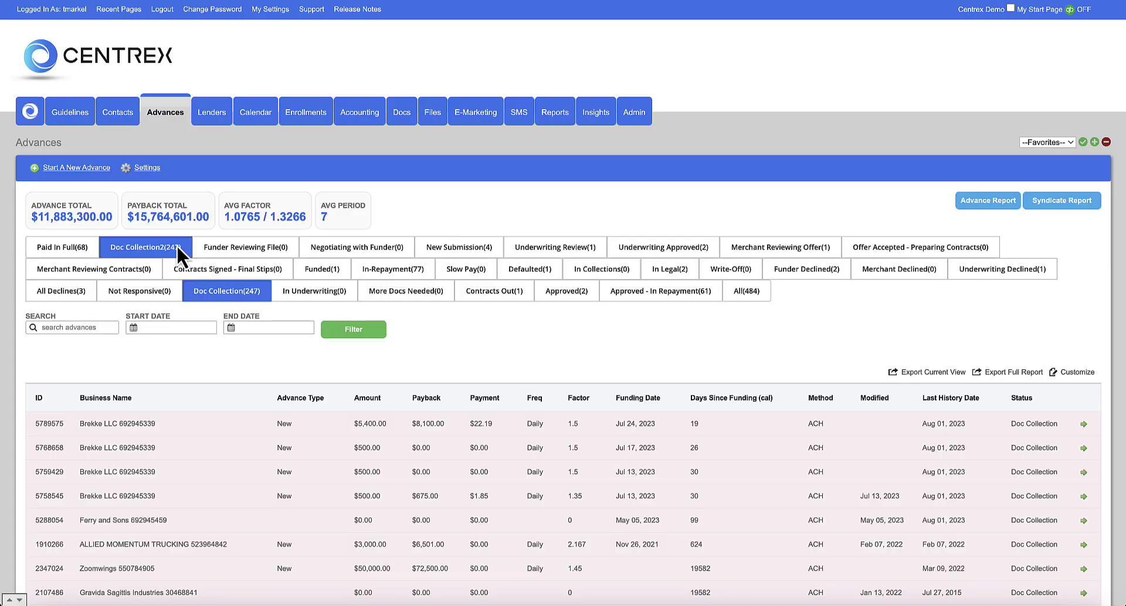
pyautogui.click(1084, 424)
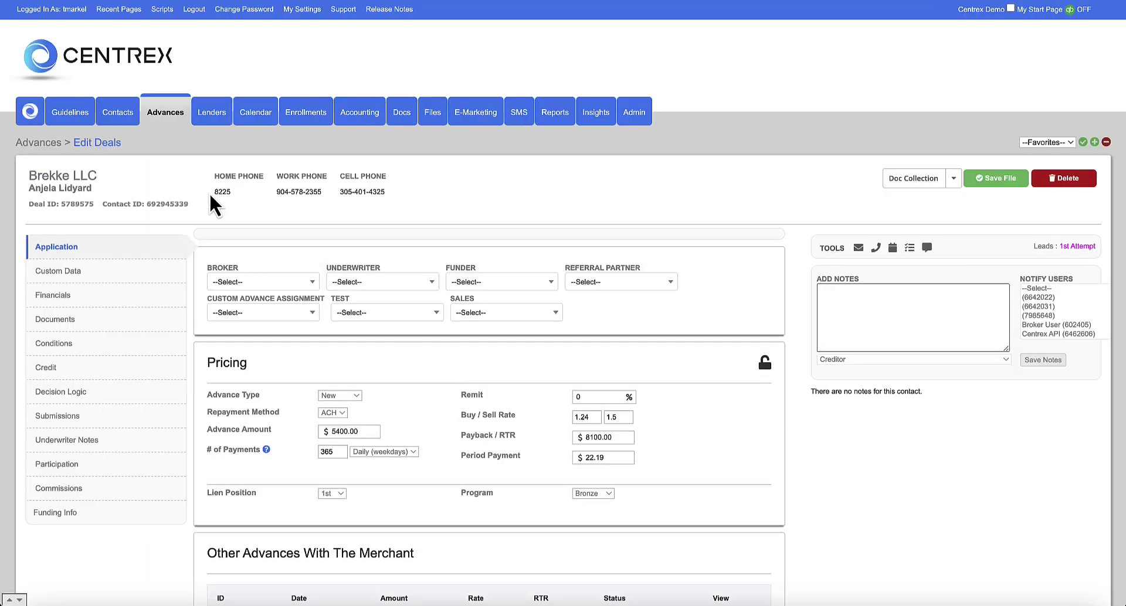
pyautogui.click(120, 114)
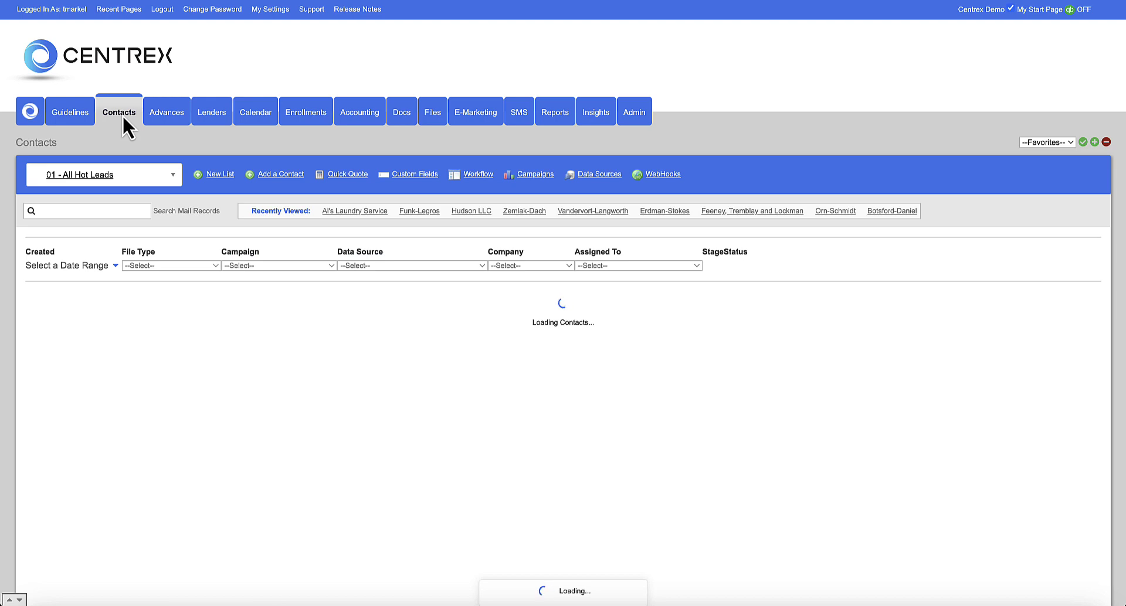